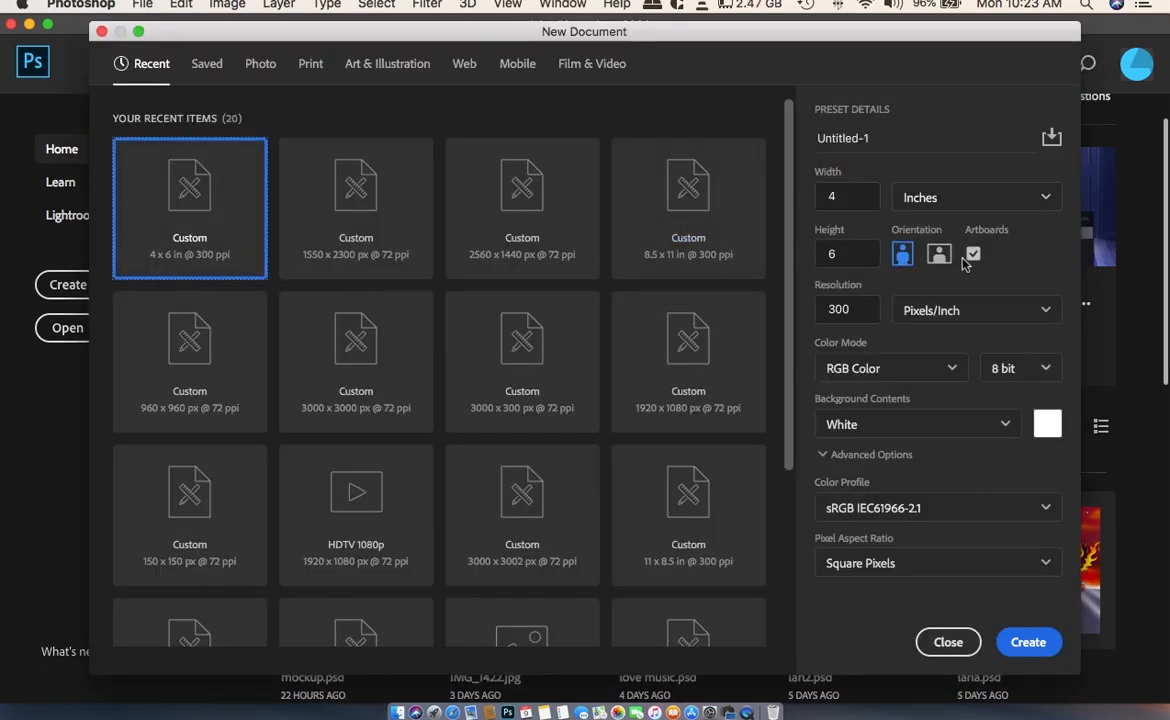
# - Create a 4 x 6 inch portrait document at 300 ppi and add a golden-yellow solid color fill layer
pyautogui.click(1003, 641)
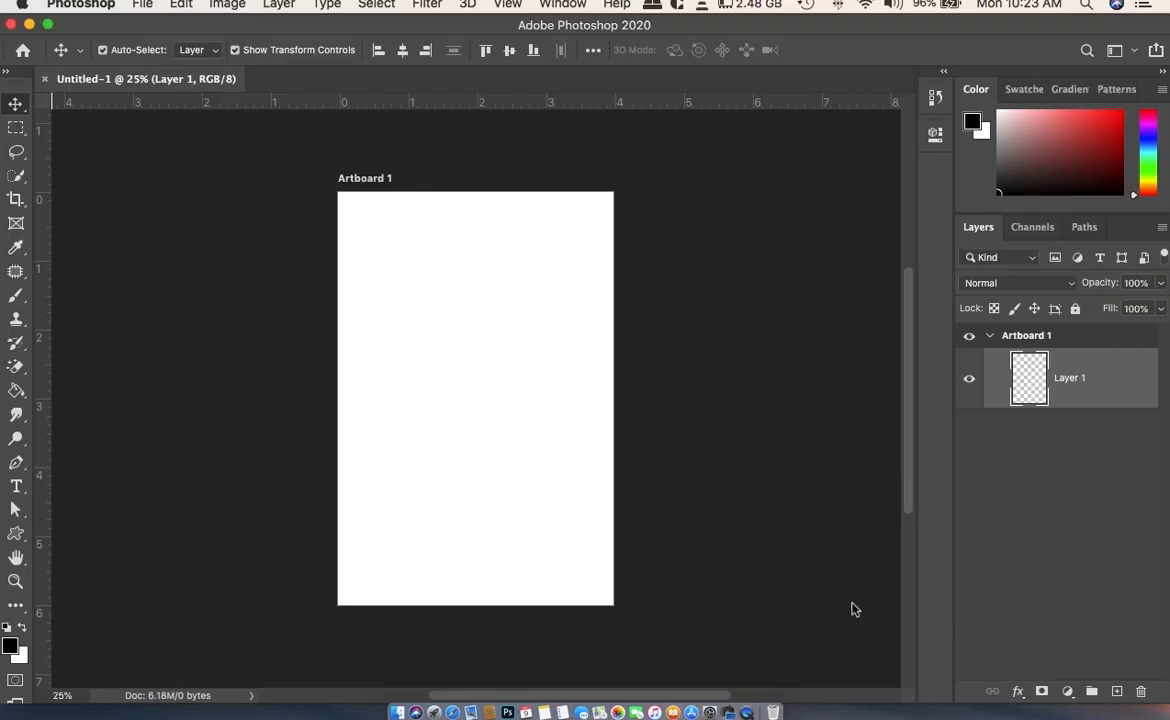
pyautogui.click(1067, 691)
pyautogui.click(1020, 335)
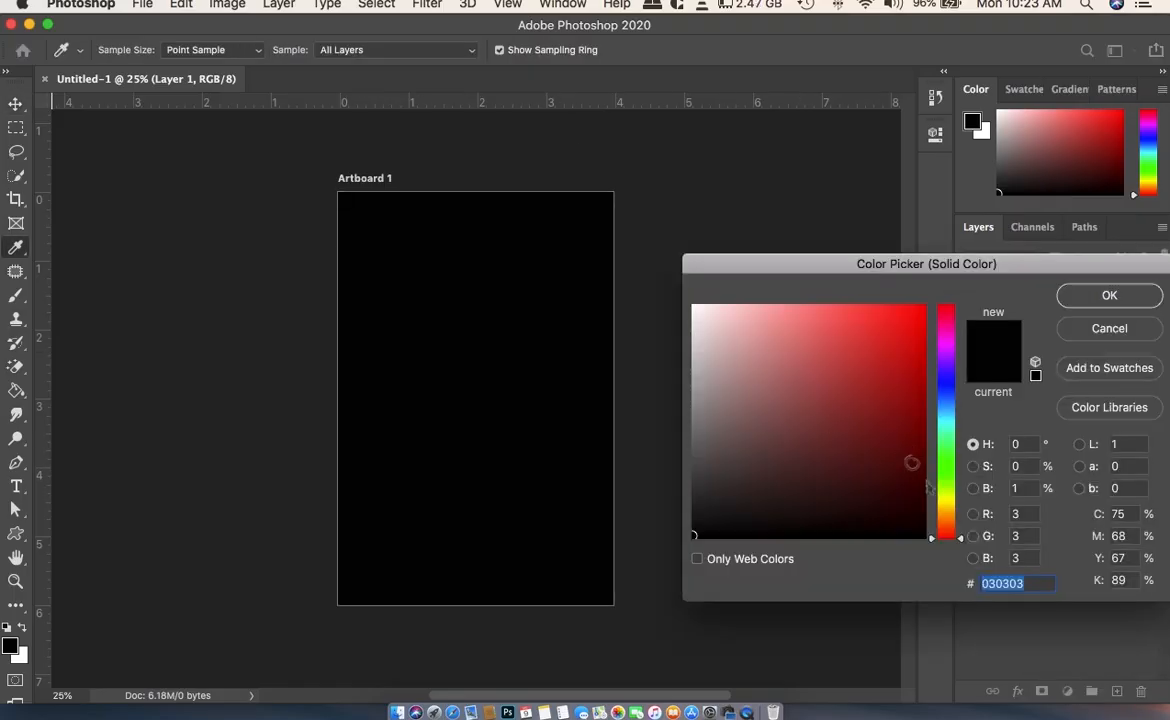
pyautogui.click(948, 504)
pyautogui.click(920, 317)
pyautogui.click(947, 510)
pyautogui.click(1105, 297)
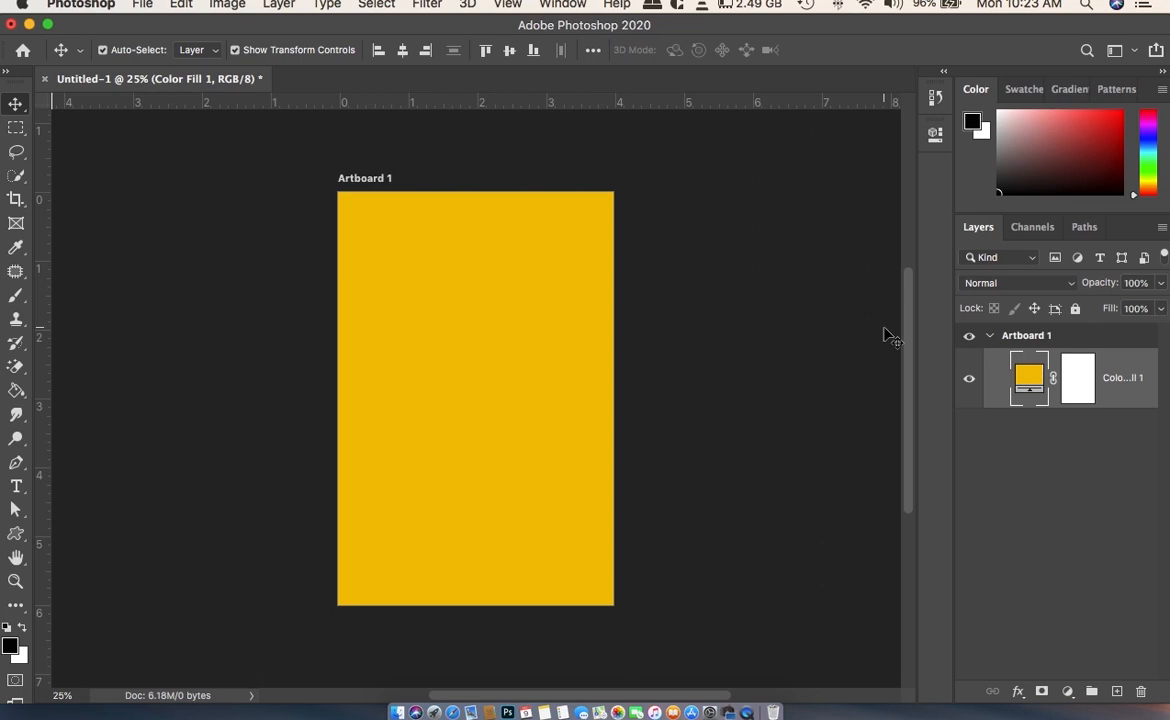
# - Place kill-bill-png-1.png from the Kill Bill folder on the Desktop as an embedded image
pyautogui.click(145, 4)
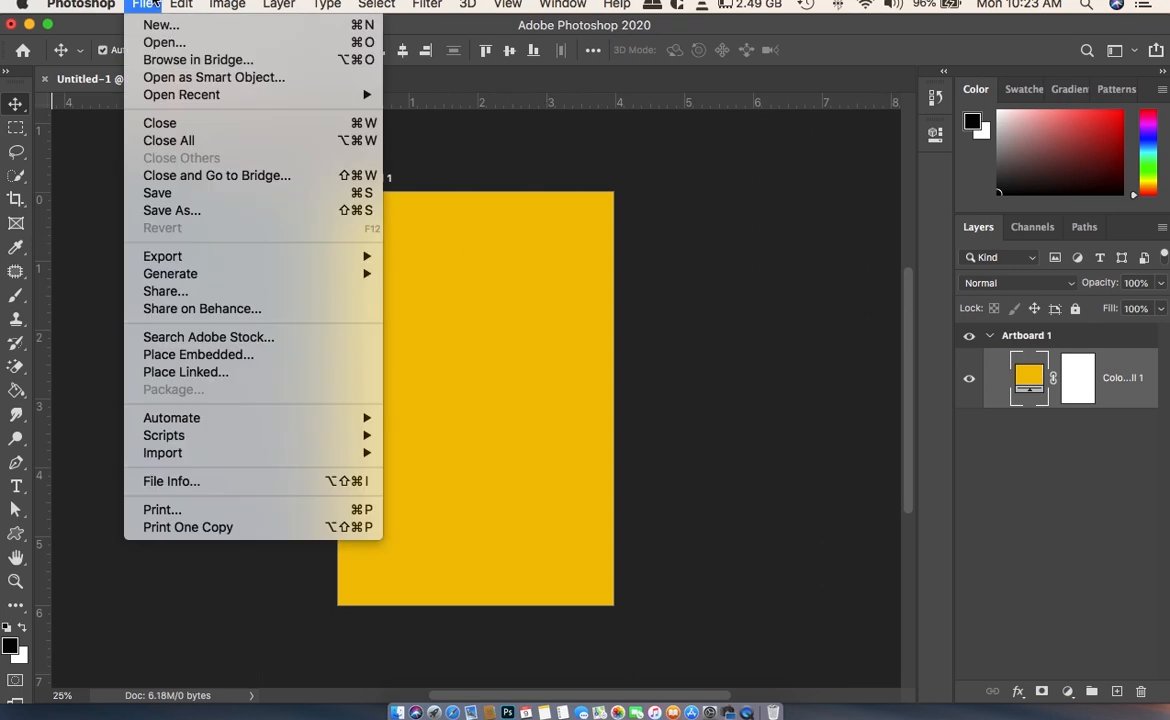
pyautogui.click(231, 348)
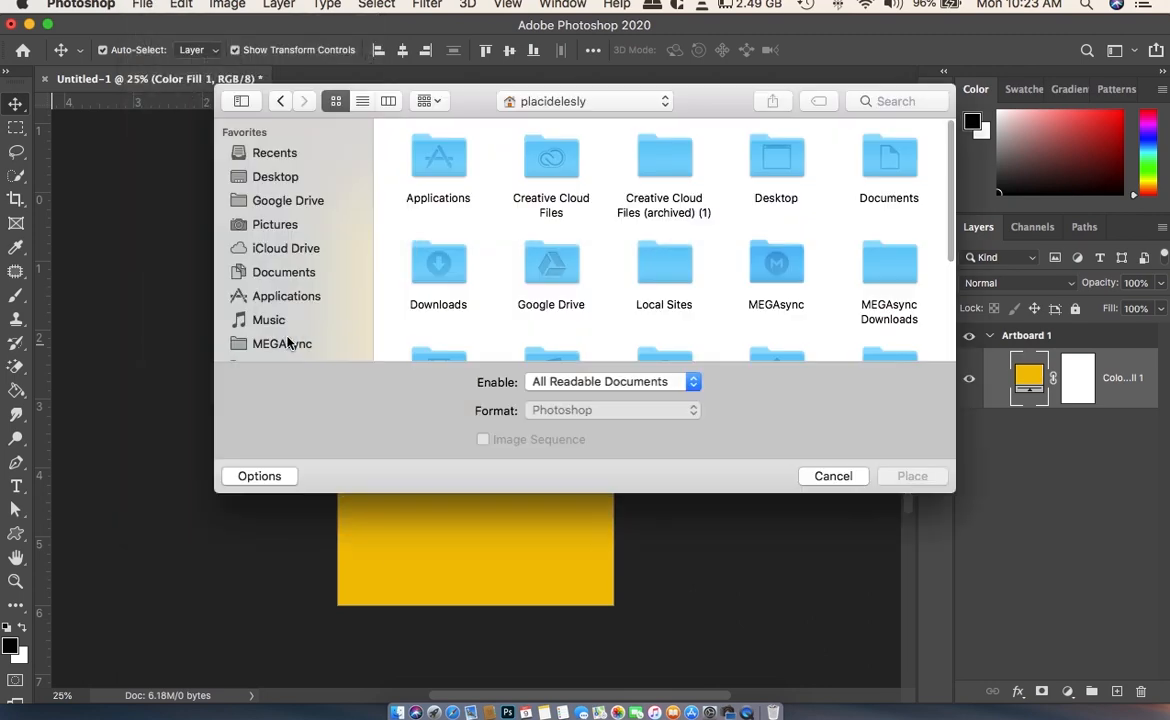
pyautogui.scroll(-5, 270, 262)
pyautogui.scroll(5, 280, 262)
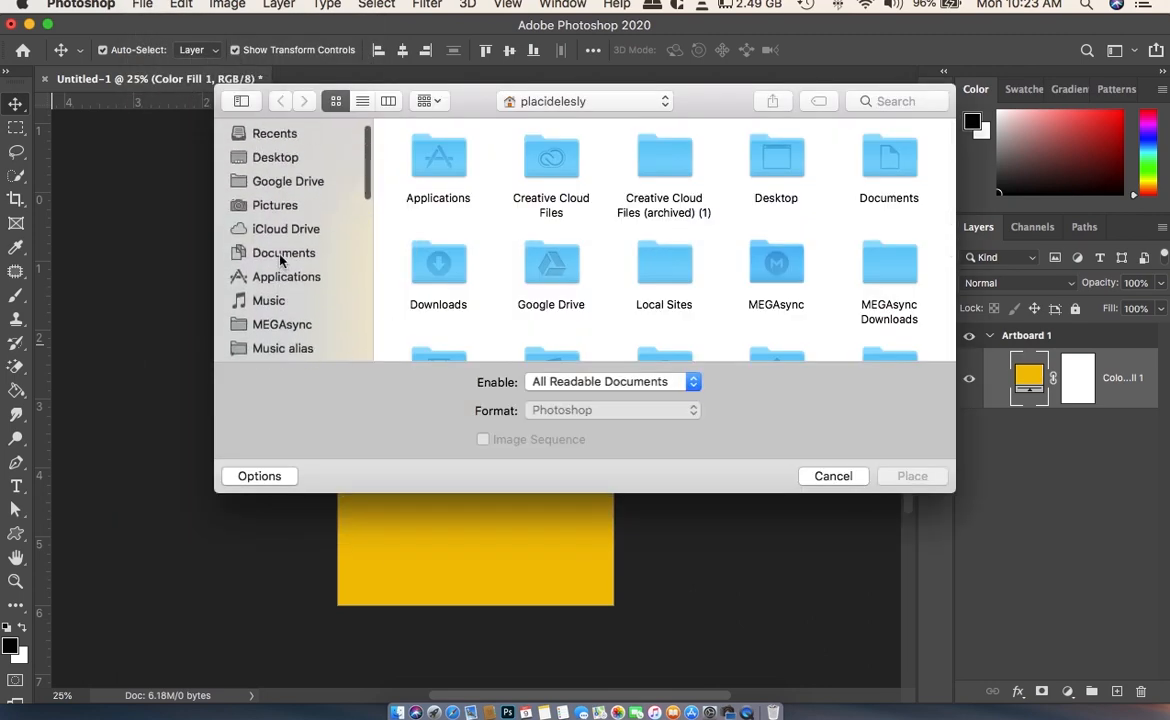
pyautogui.click(280, 158)
pyautogui.scroll(-10, 745, 305)
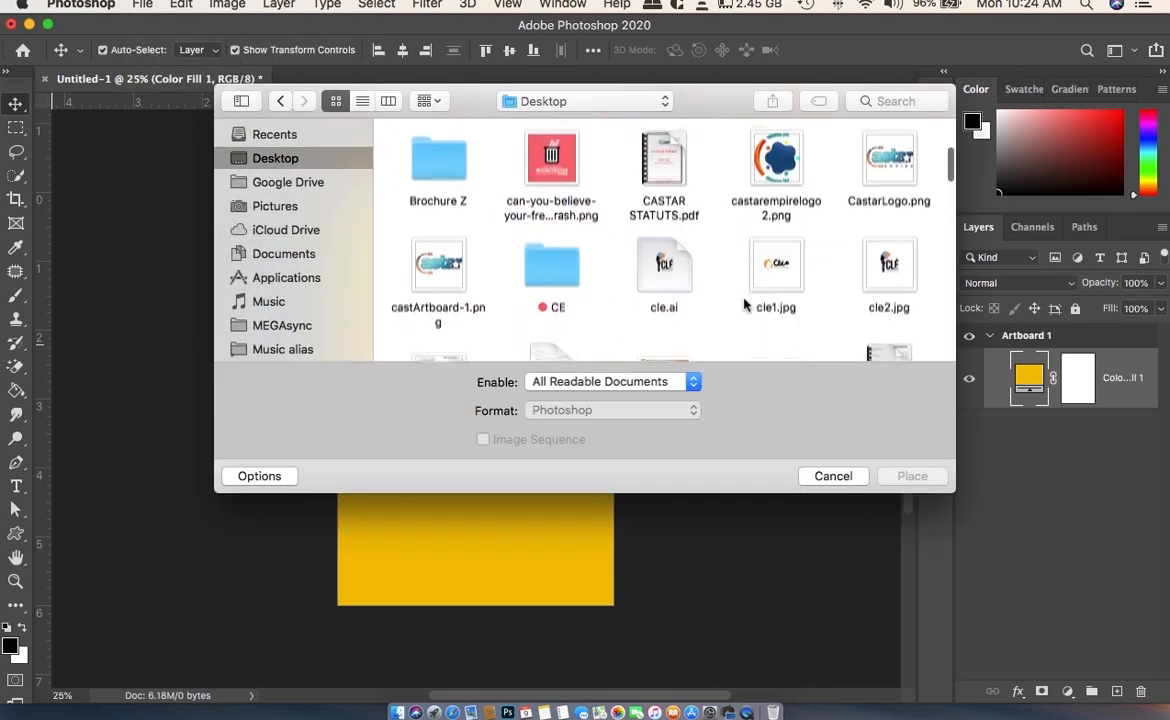
pyautogui.scroll(-3, 528, 186)
pyautogui.scroll(3, 465, 232)
pyautogui.doubleClick(465, 232)
pyautogui.click(625, 165)
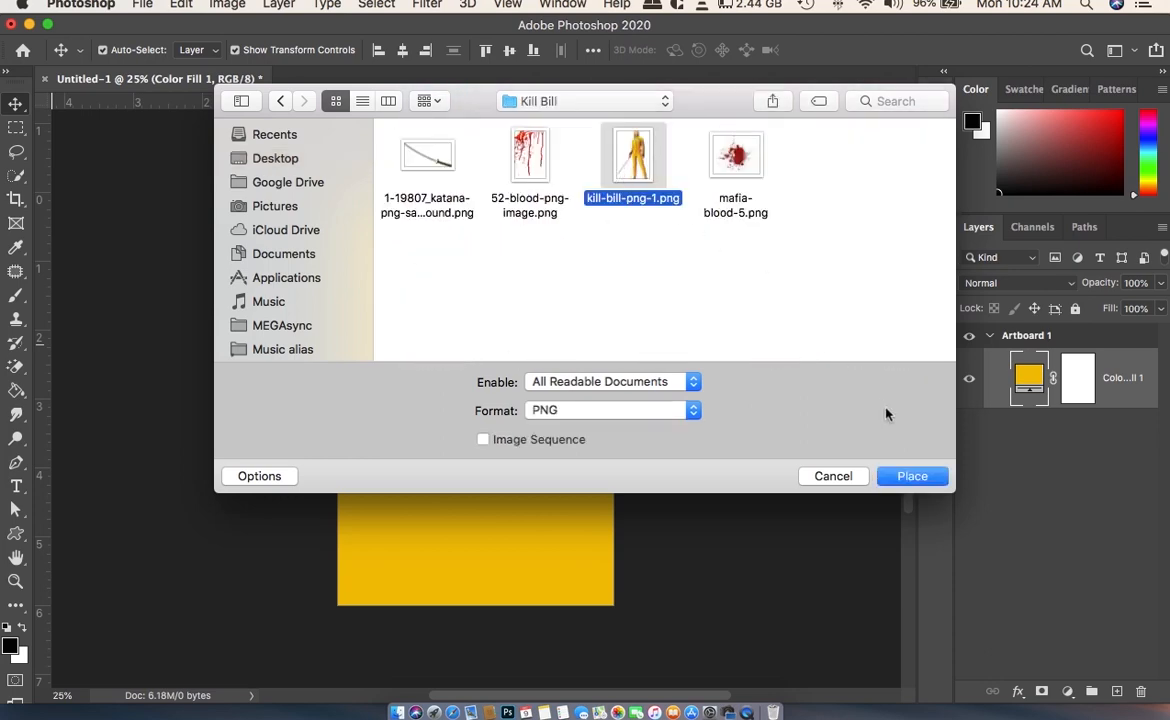
pyautogui.click(906, 478)
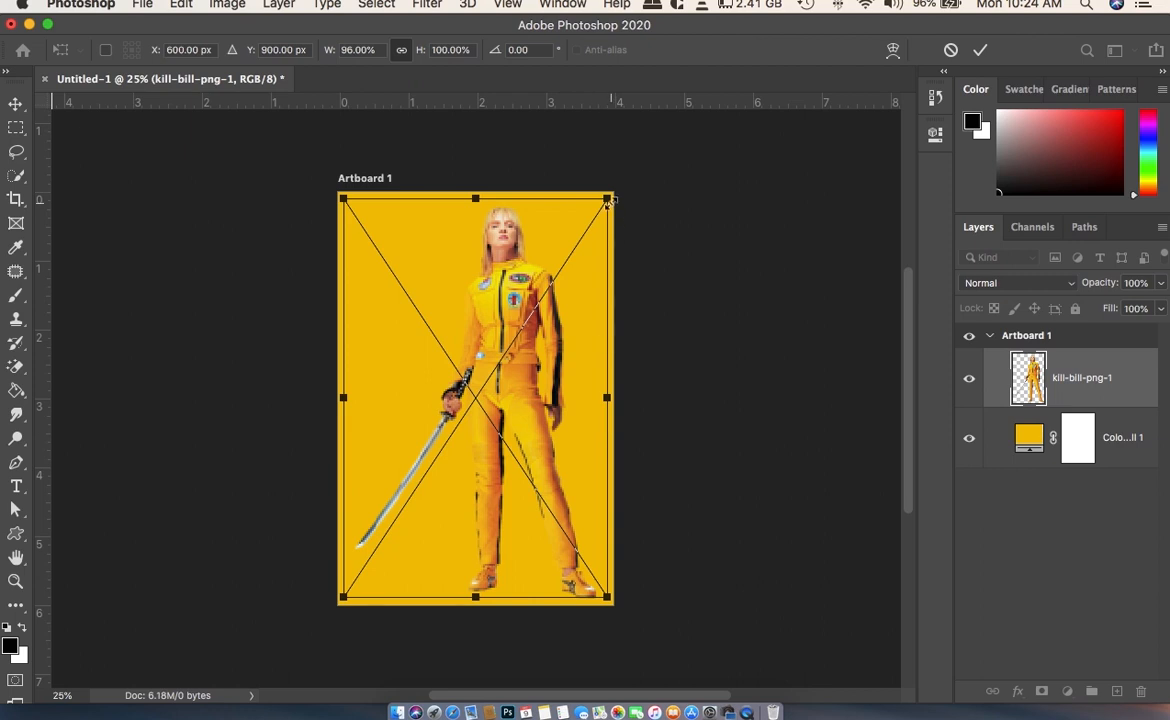
# - Commit the placed figure and apply a black Color Overlay in Normal mode at 100% opacity
pyautogui.rightClick(1077, 388)
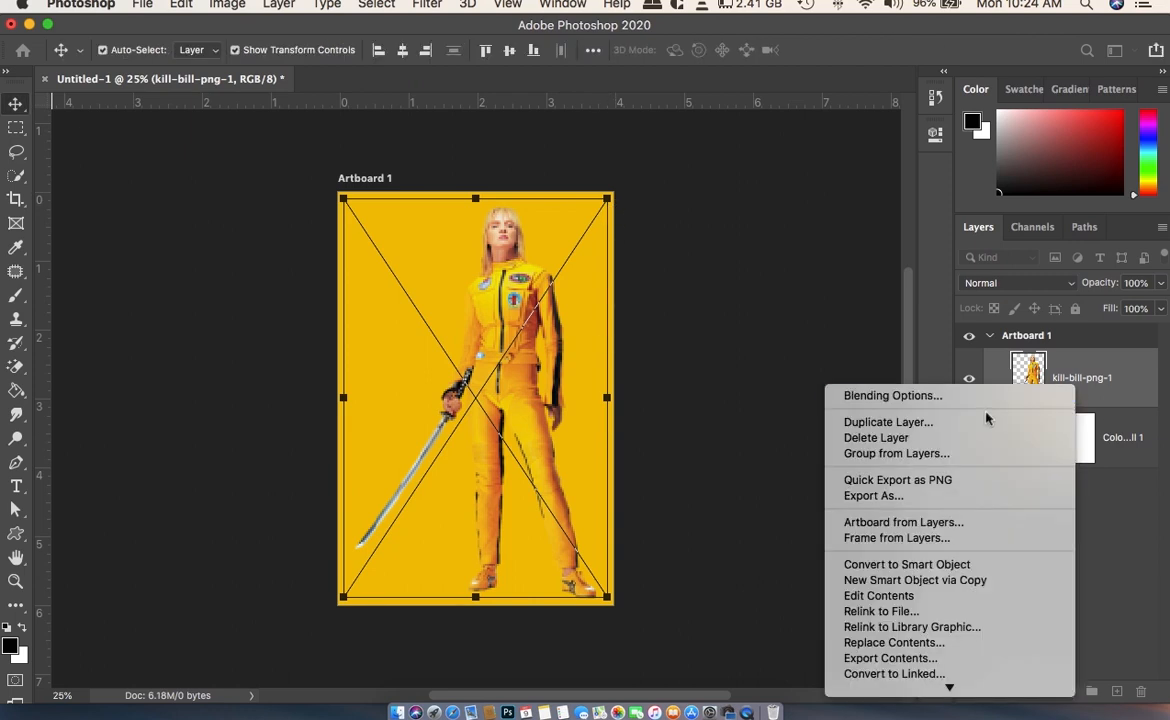
pyautogui.click(1160, 611)
pyautogui.click(1018, 692)
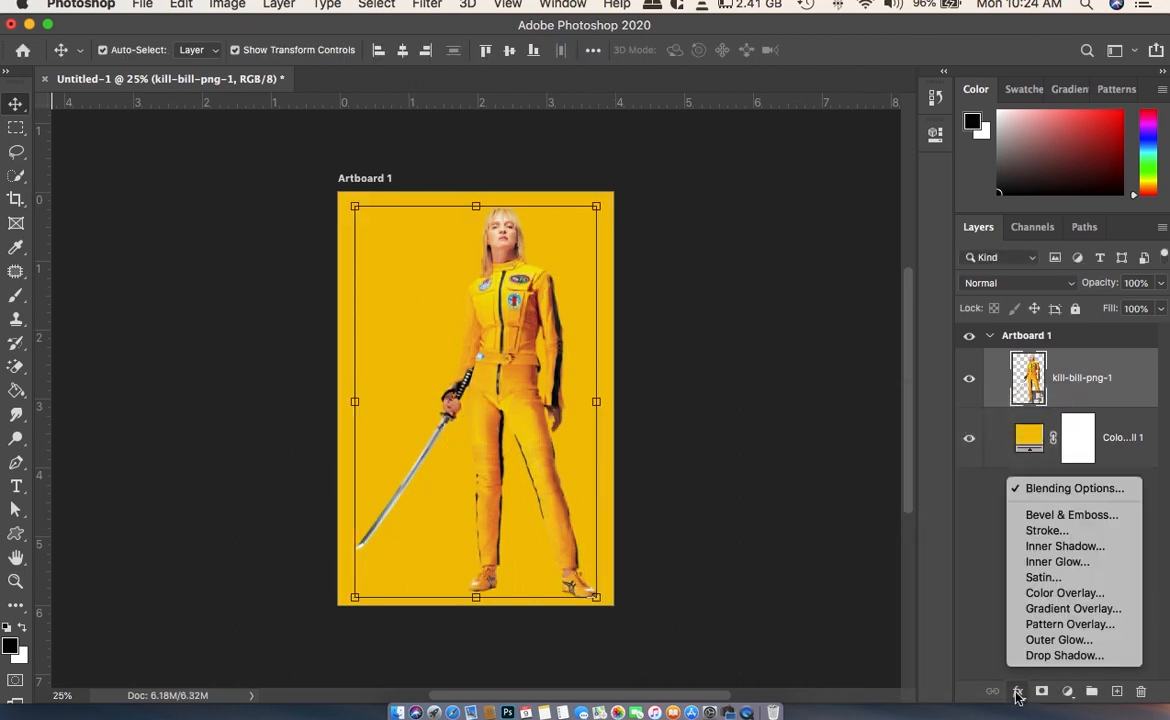
pyautogui.click(1065, 593)
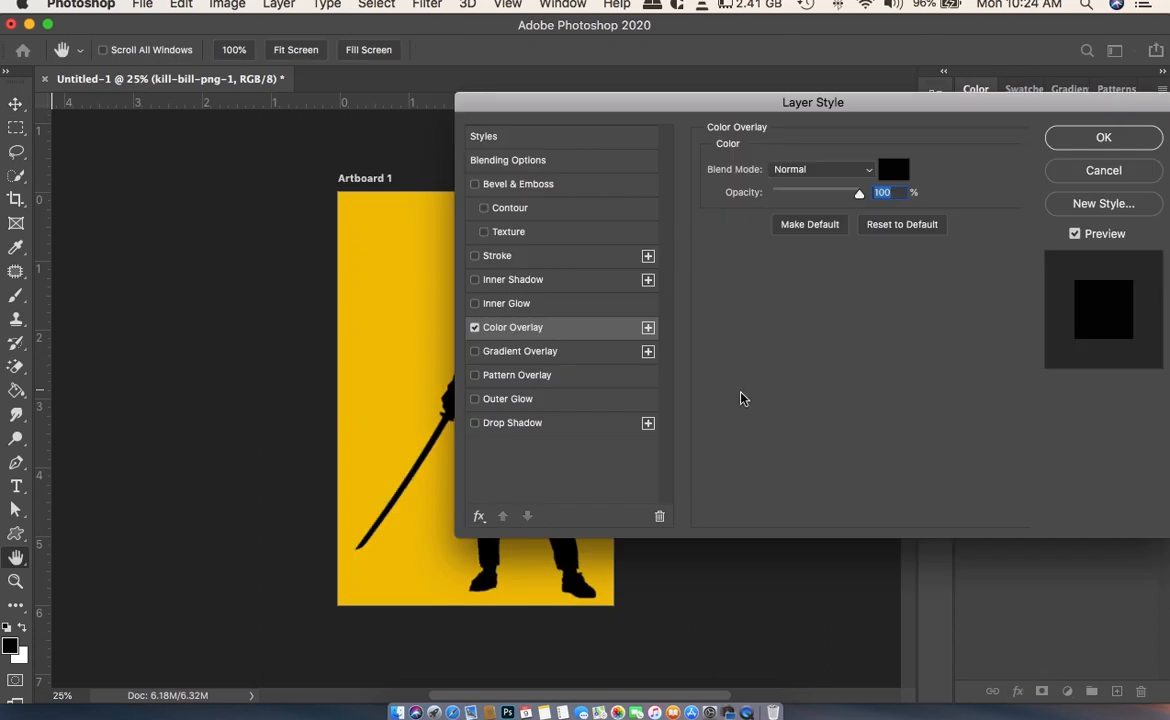
pyautogui.click(1108, 137)
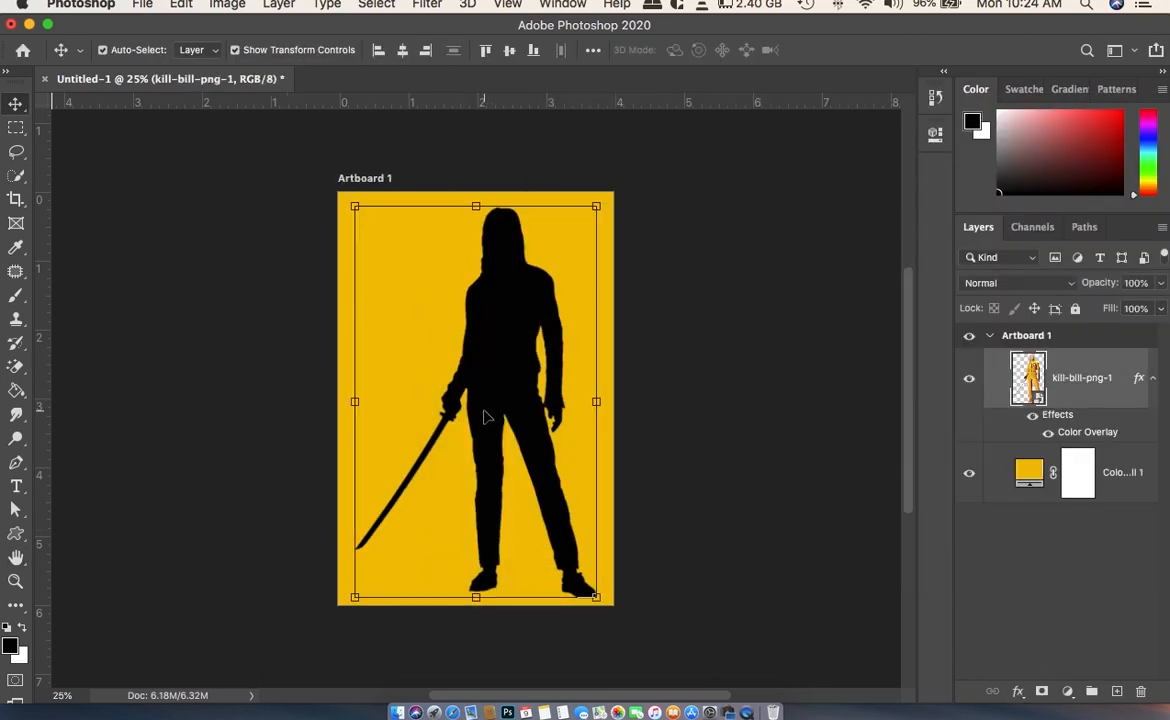
# - Scale the black silhouette down to about 50% and position it in the right half of the artboard
pyautogui.moveTo(523, 384); pyautogui.dragTo(541, 389)
pyautogui.moveTo(615, 597); pyautogui.dragTo(525, 449)
pyautogui.moveTo(476, 366); pyautogui.dragTo(562, 393)
pyautogui.moveTo(614, 476); pyautogui.dragTo(604, 466)
pyautogui.moveTo(570, 391); pyautogui.dragTo(568, 409)
pyautogui.moveTo(601, 480); pyautogui.dragTo(592, 465)
pyautogui.moveTo(553, 364); pyautogui.dragTo(557, 378)
pyautogui.moveTo(593, 476); pyautogui.dragTo(583, 462)
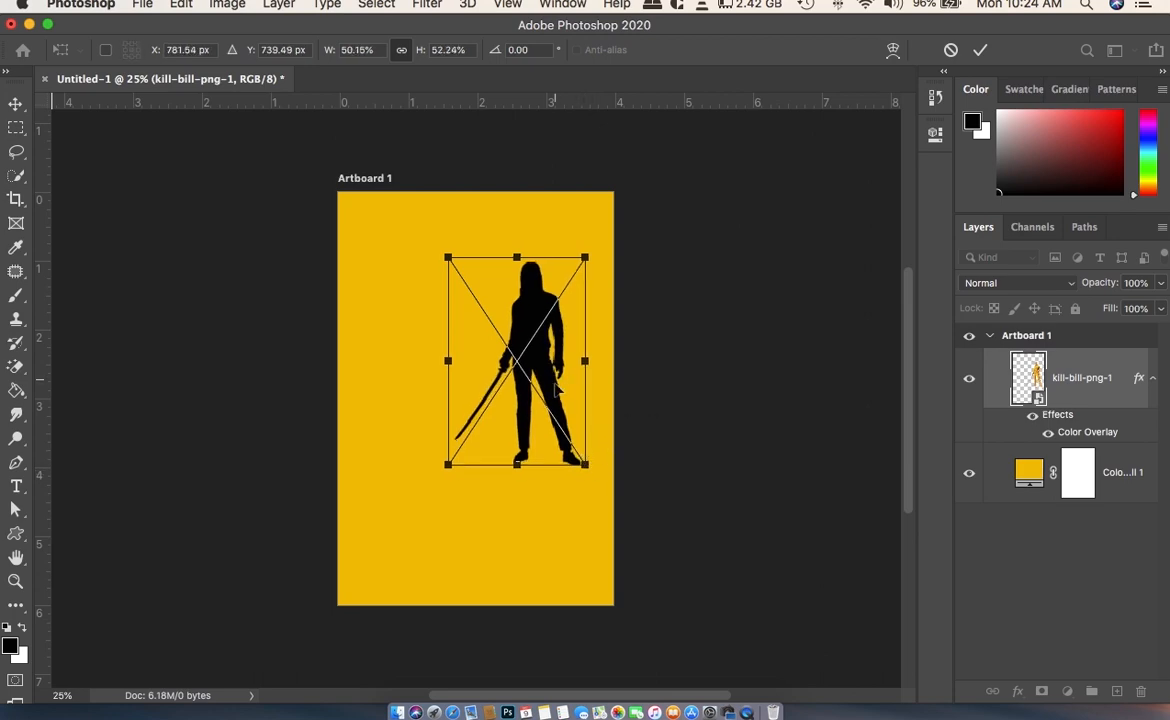
pyautogui.moveTo(514, 352); pyautogui.dragTo(527, 367)
pyautogui.click(980, 51)
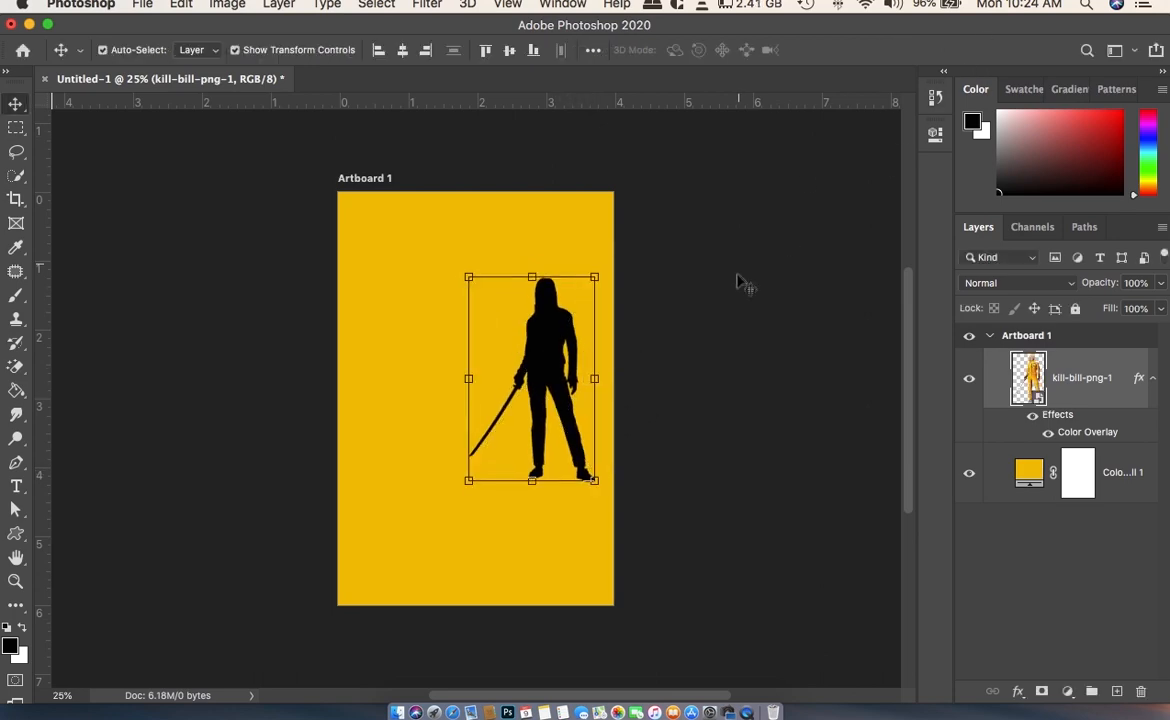
# - Place 52-blood-png-image.png from Finder onto the artboard and shift it toward the upper left, to X 244 px, Y 817 px
pyautogui.click(397, 714)
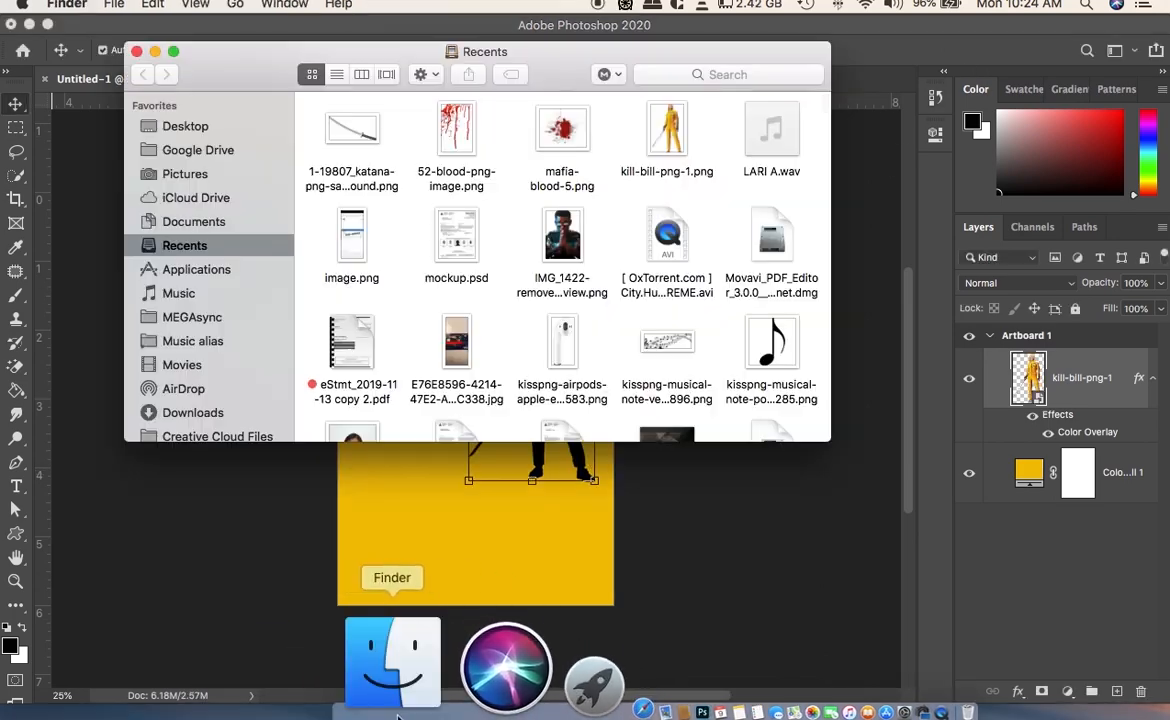
pyautogui.moveTo(269, 62); pyautogui.dragTo(716, 62)
pyautogui.moveTo(901, 150); pyautogui.dragTo(437, 357)
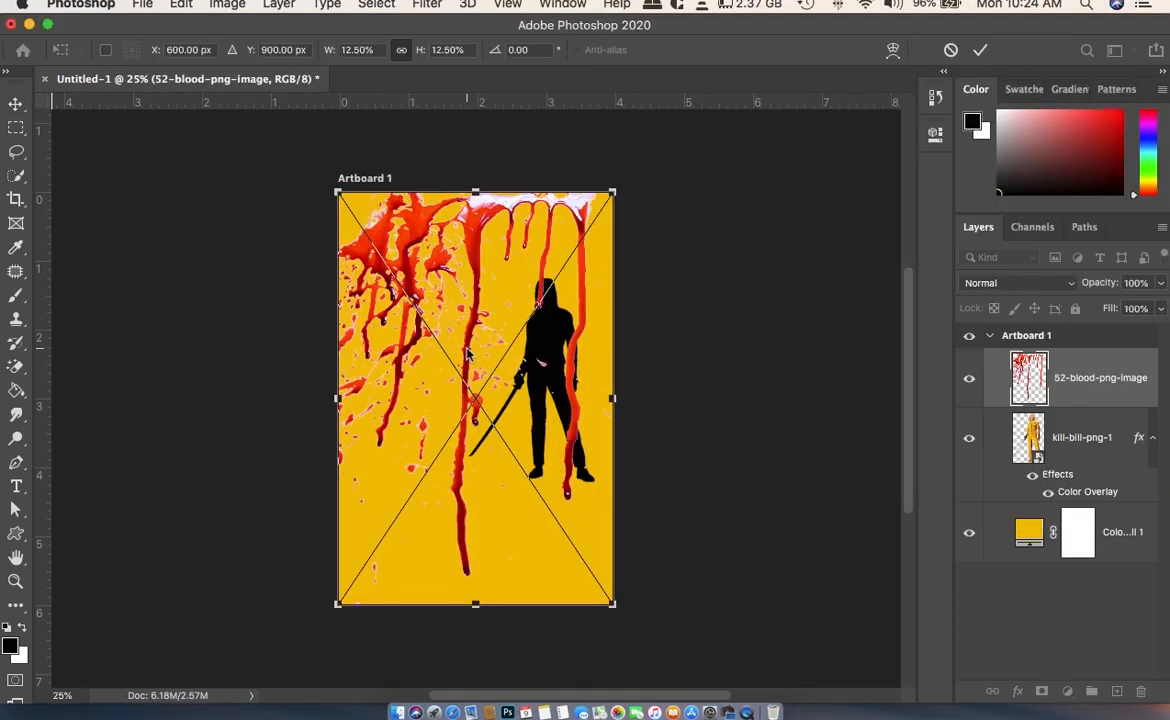
pyautogui.moveTo(476, 200); pyautogui.dragTo(431, 205)
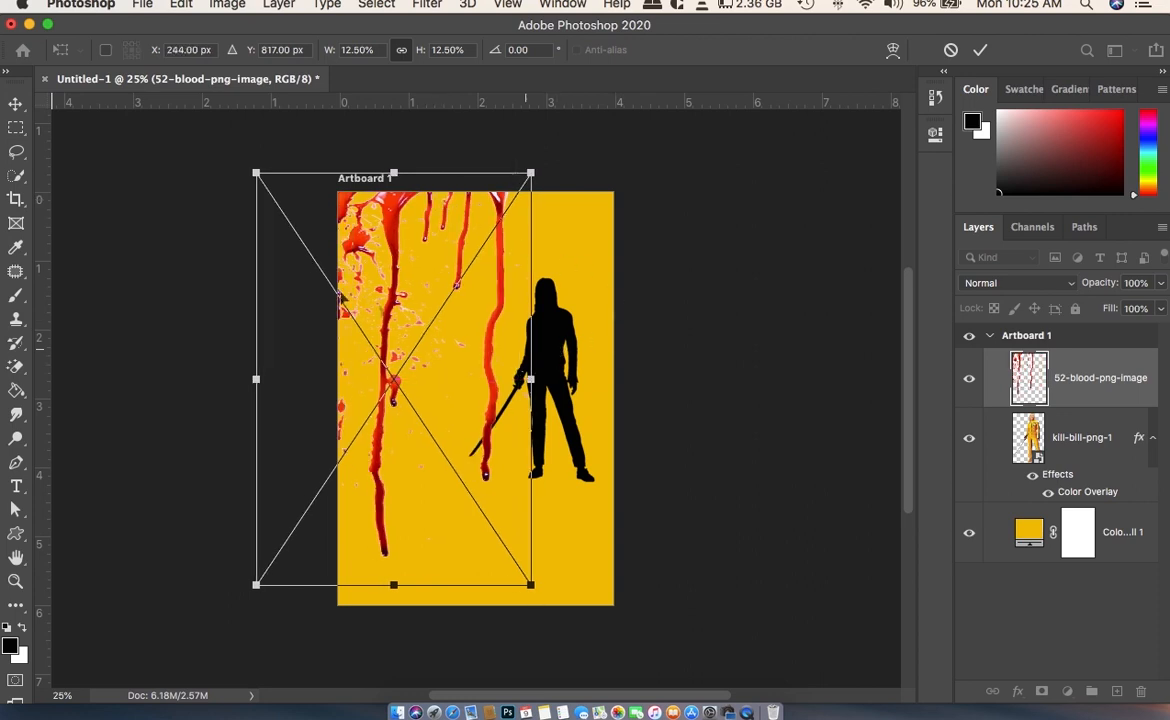
pyautogui.click(980, 49)
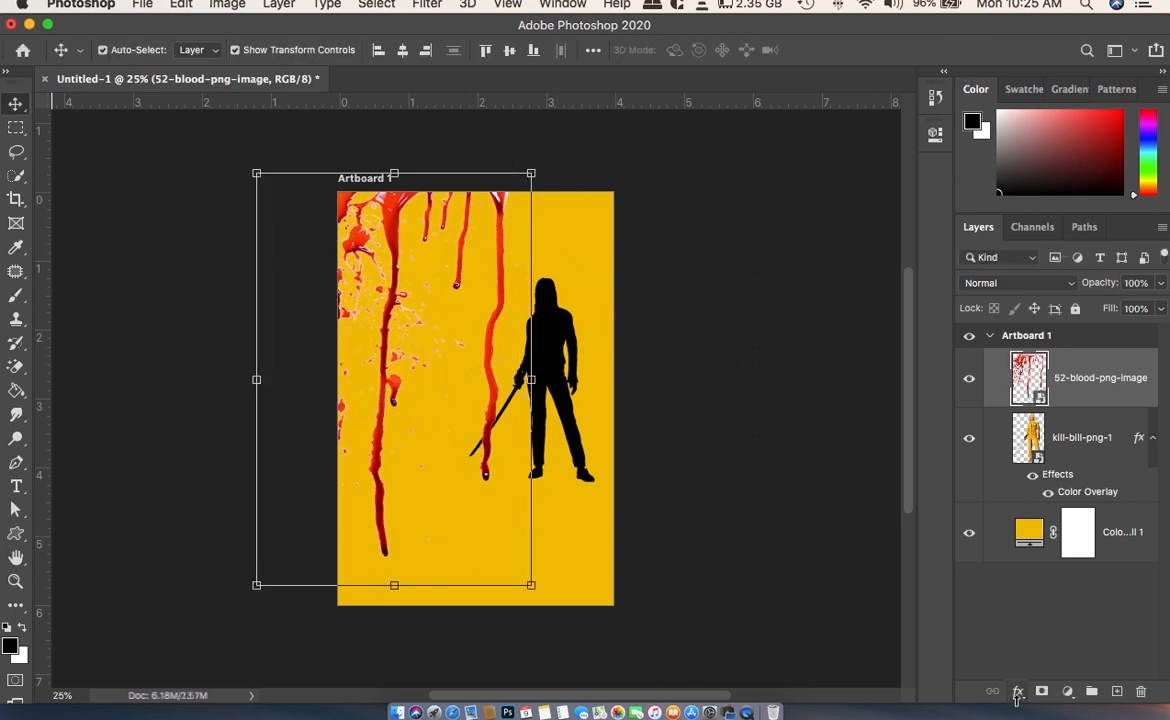
# - Copy the layer style of kill-bill-png-1 and paste it onto the 52-blood-png-image layer
pyautogui.click(1068, 445)
pyautogui.rightClick(1060, 452)
pyautogui.scroll(-5, 1006, 546)
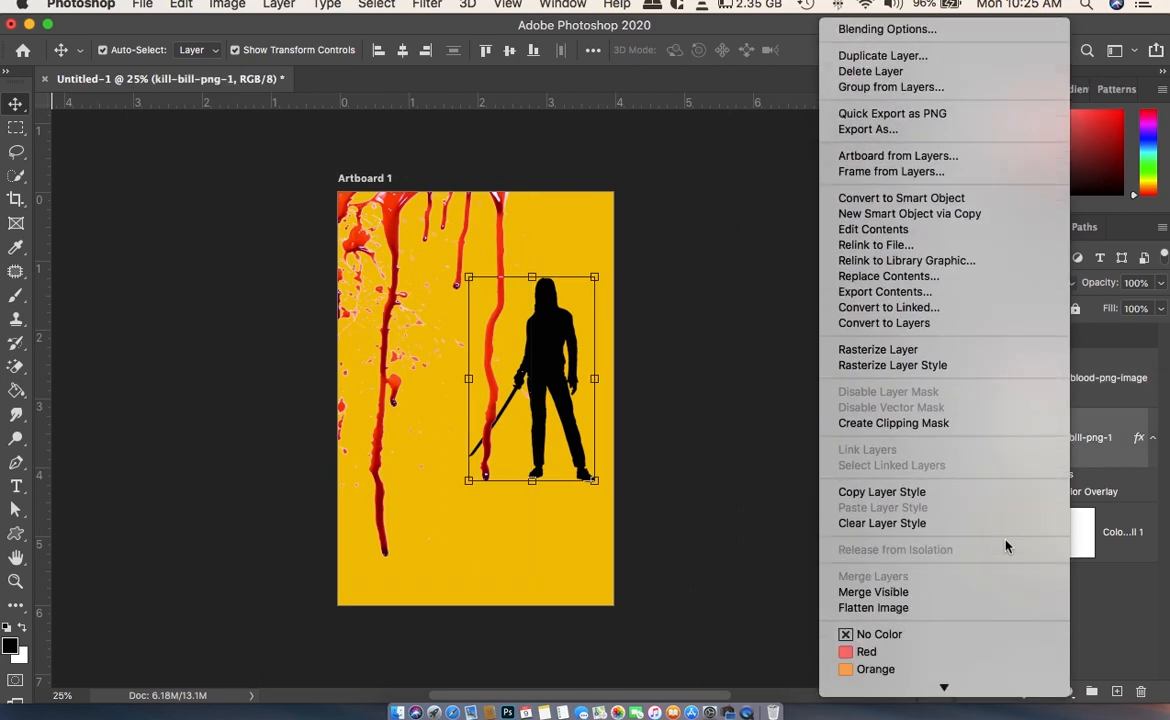
pyautogui.click(913, 495)
pyautogui.click(1010, 395)
pyautogui.rightClick(1078, 372)
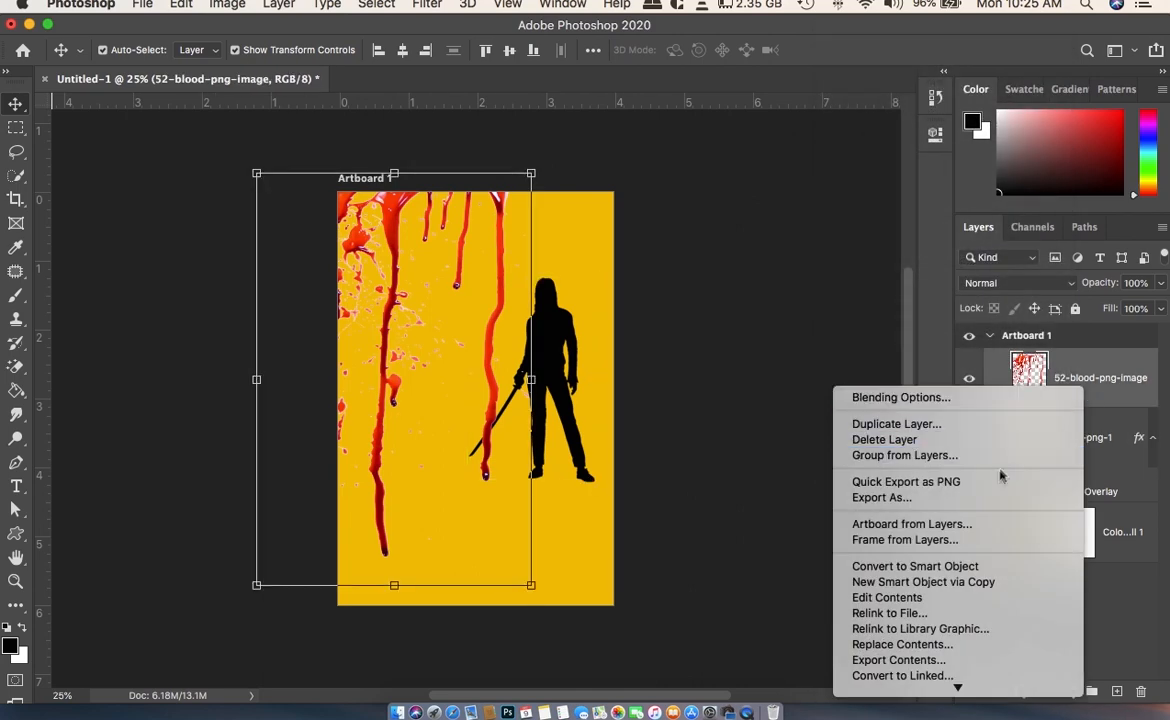
pyautogui.scroll(-5, 975, 595)
pyautogui.click(960, 533)
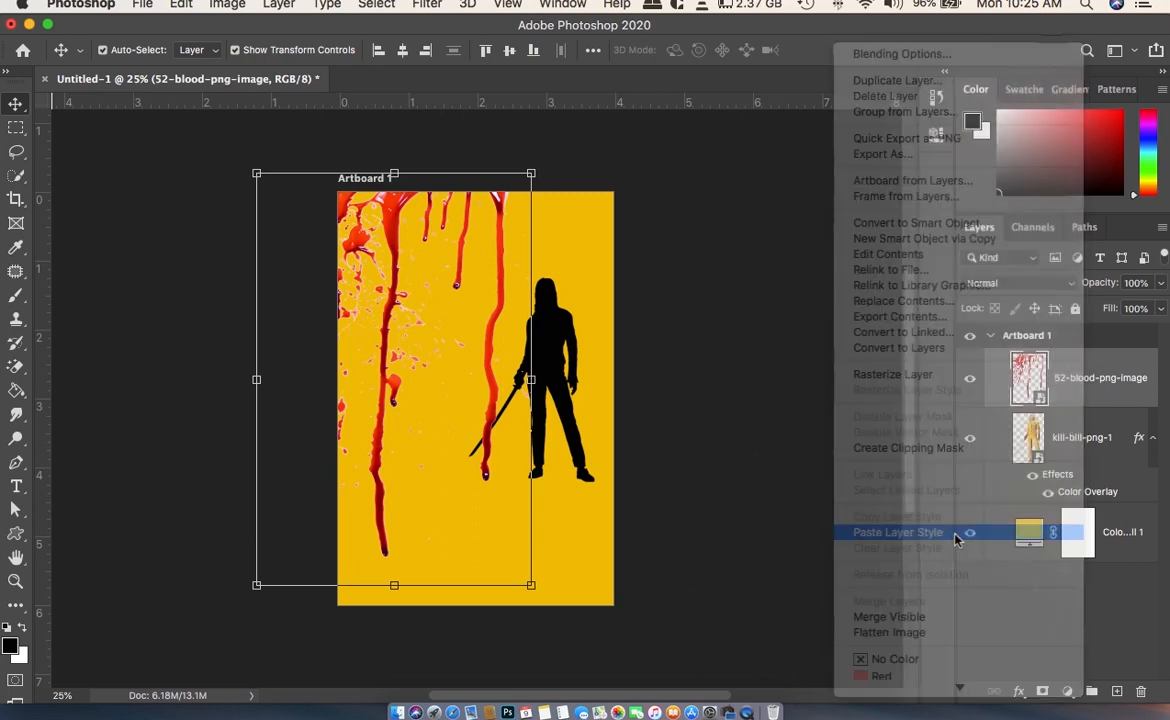
# - Shrink the silhouette to about 35% width and place it to the right of the long blood drip
pyautogui.moveTo(570, 340)
pyautogui.mouseDown()
pyautogui.moveTo(579, 331)
pyautogui.moveTo(591, 346)
pyautogui.mouseUp()
pyautogui.moveTo(613, 490); pyautogui.dragTo(602, 470)
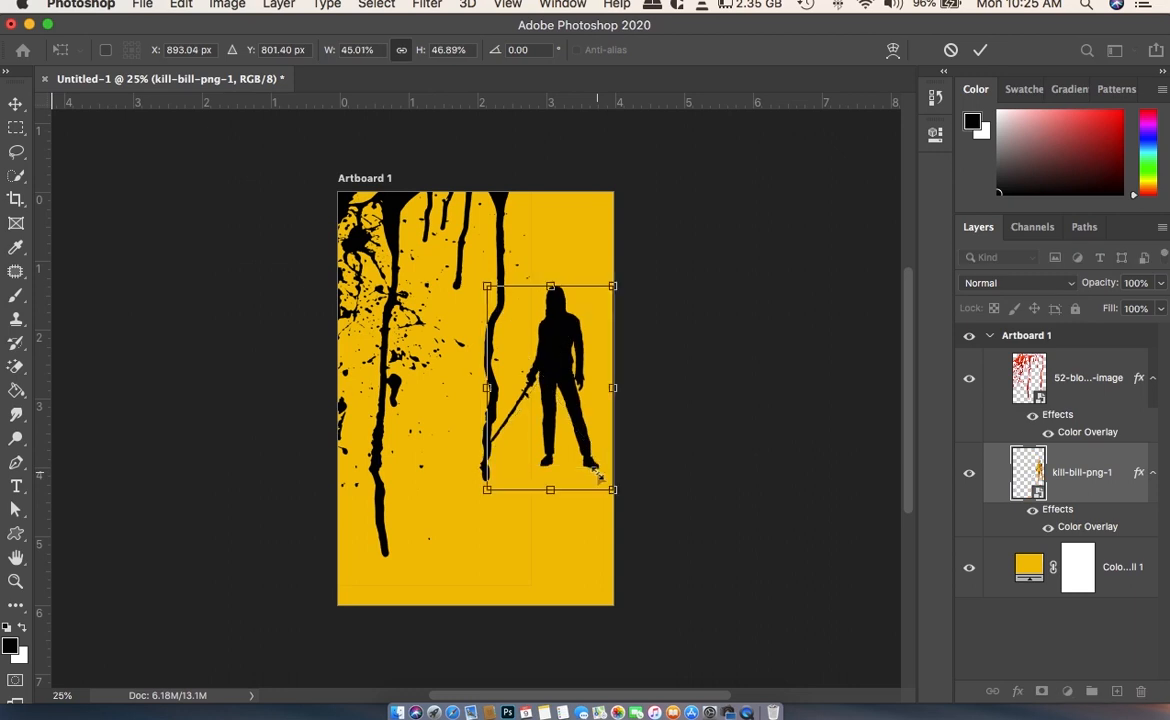
pyautogui.press('Escape')
pyautogui.click(612, 286)
pyautogui.moveTo(612, 285); pyautogui.dragTo(590, 314)
pyautogui.moveTo(572, 388); pyautogui.dragTo(567, 413)
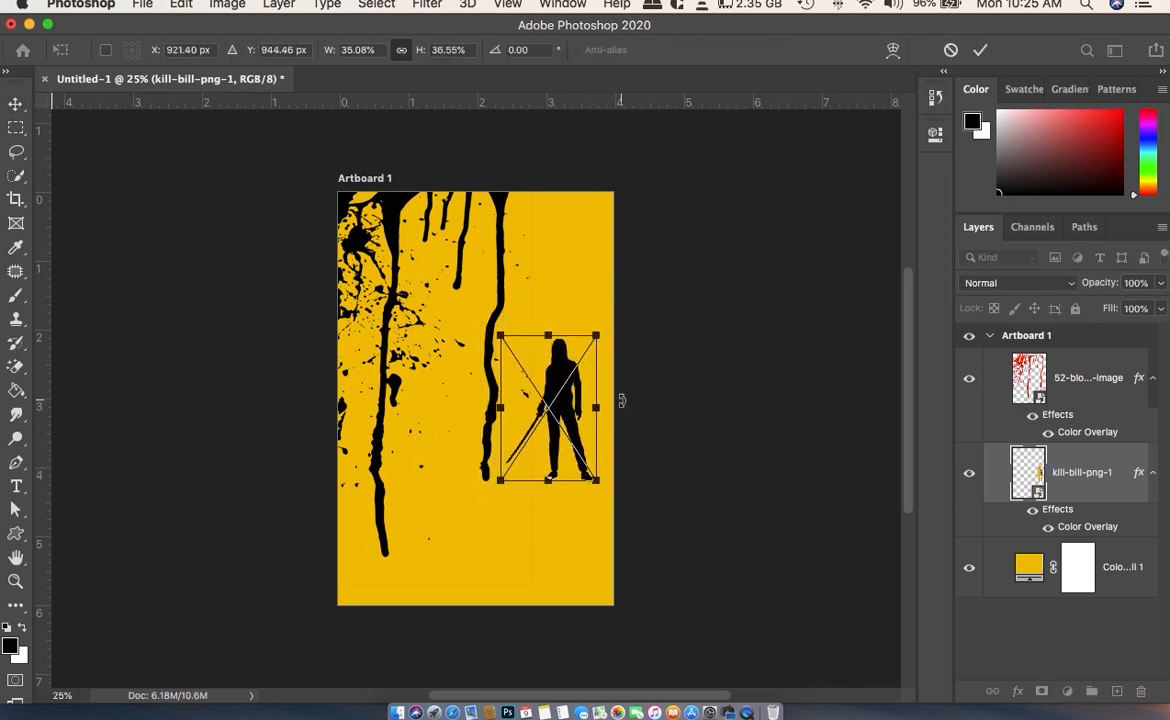
pyautogui.press('Return')
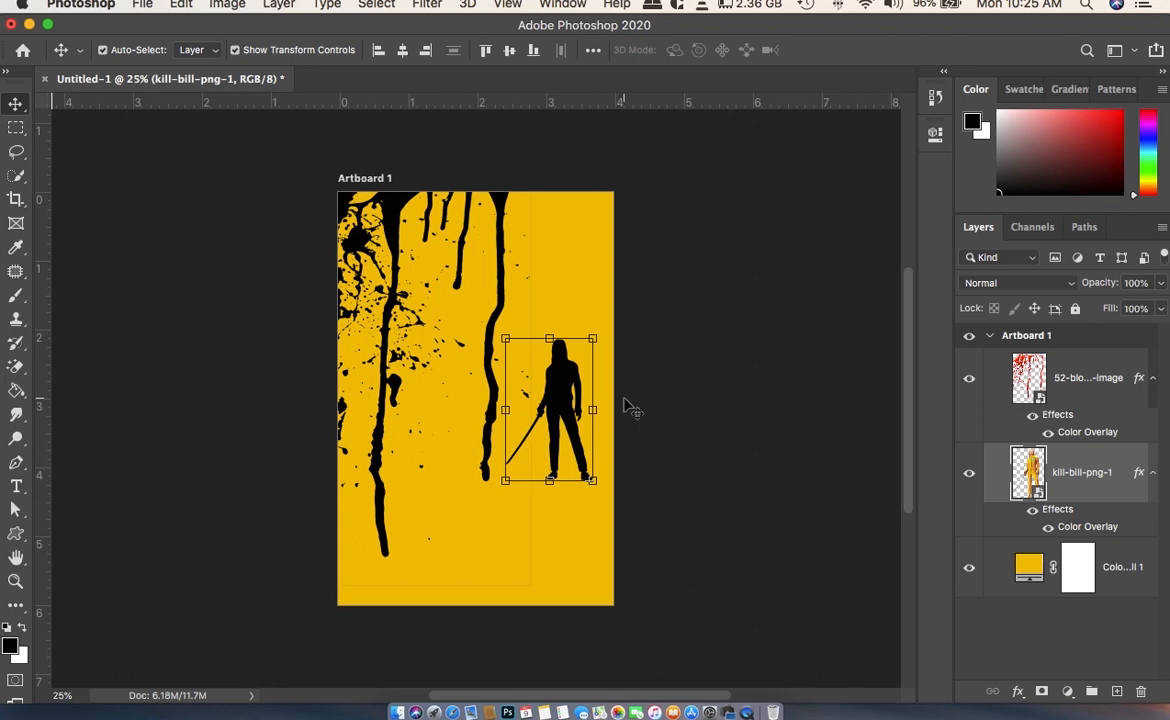
pyautogui.moveTo(558, 388); pyautogui.dragTo(558, 373)
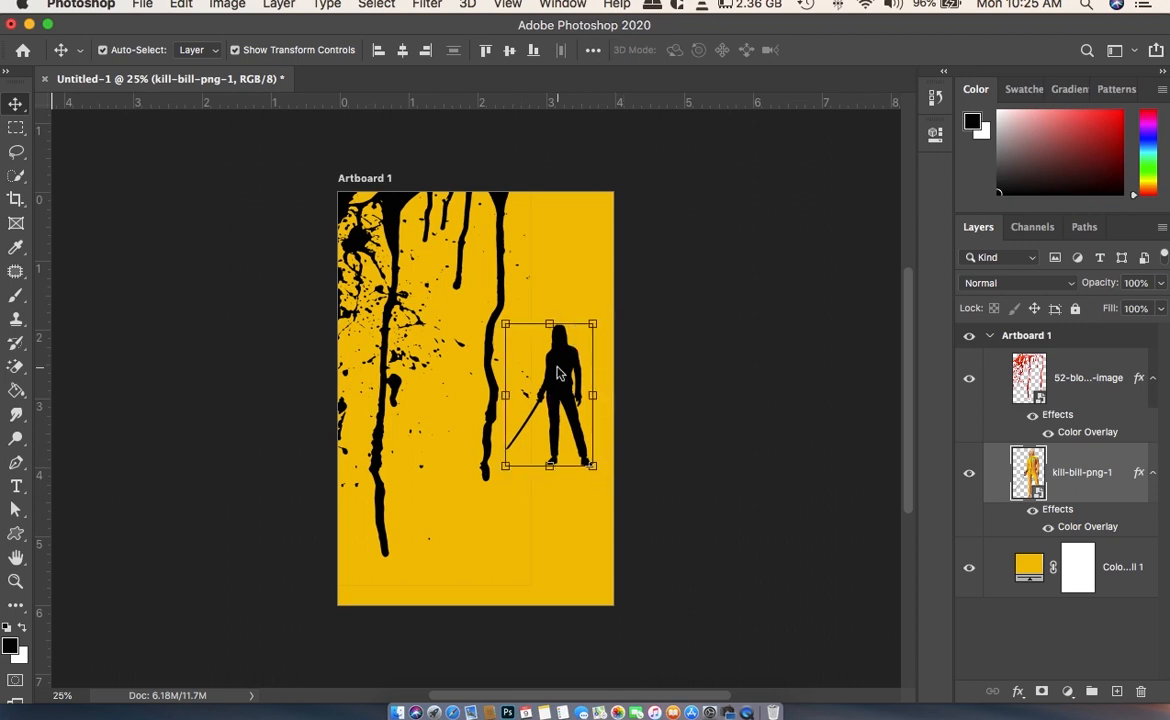
pyautogui.click(16, 533)
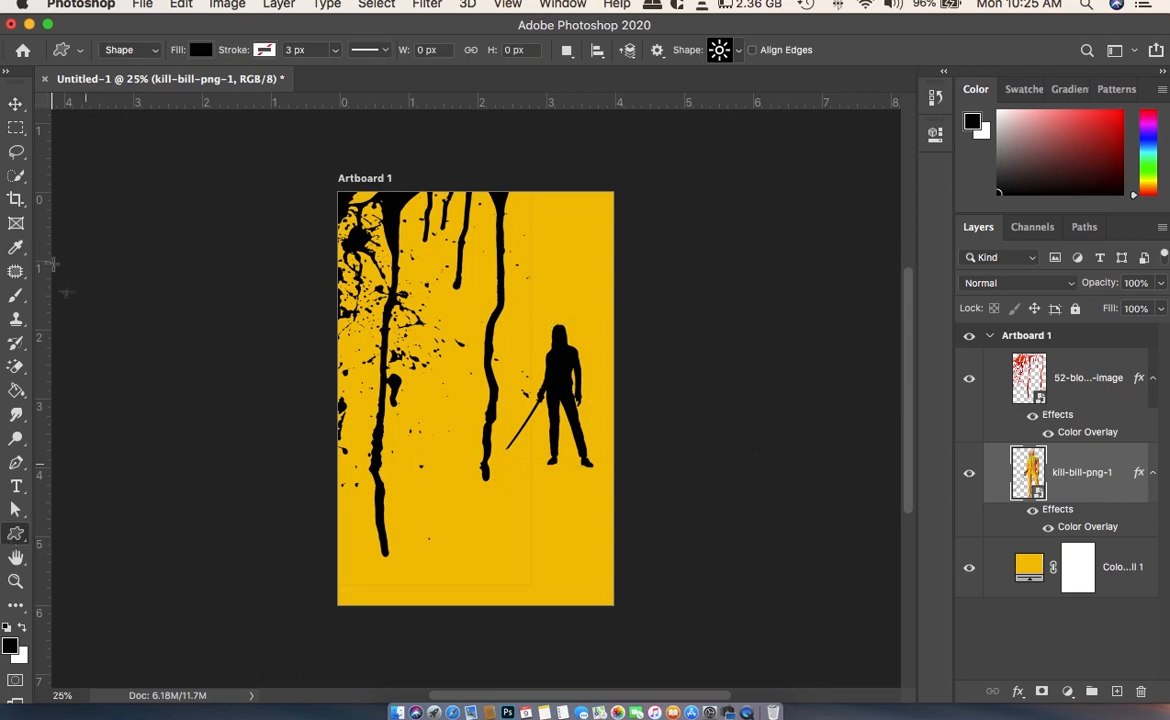
pyautogui.click(737, 51)
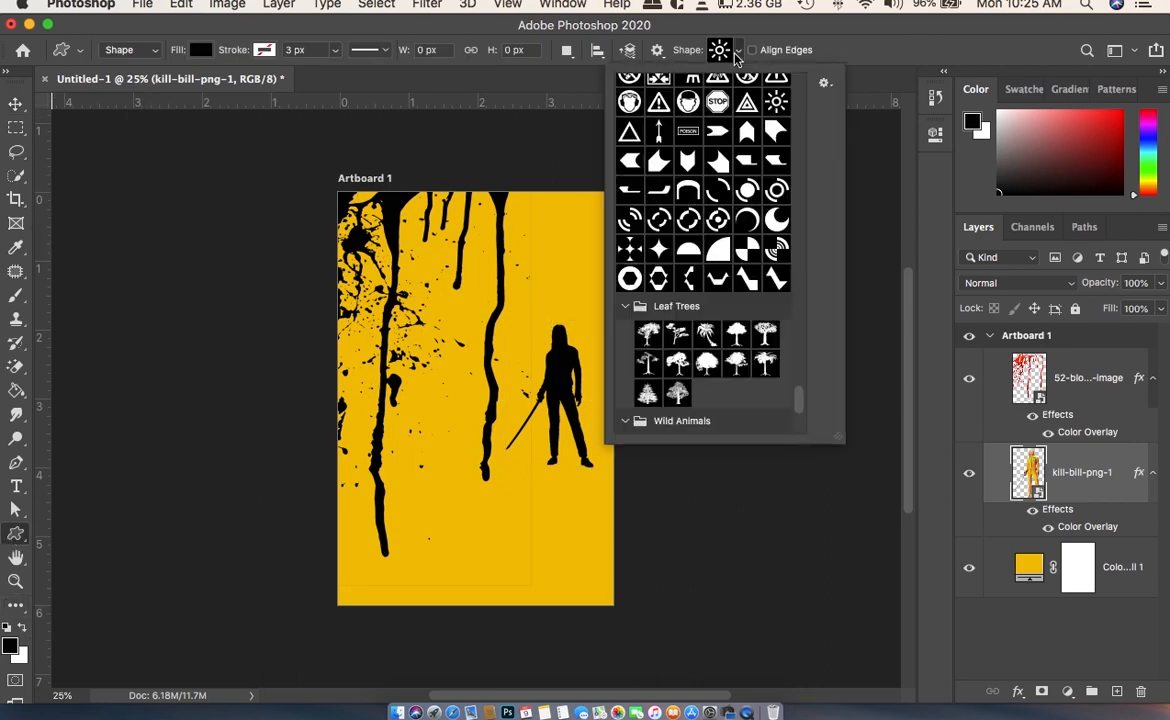
pyautogui.scroll(15, 786, 184)
pyautogui.click(21, 542)
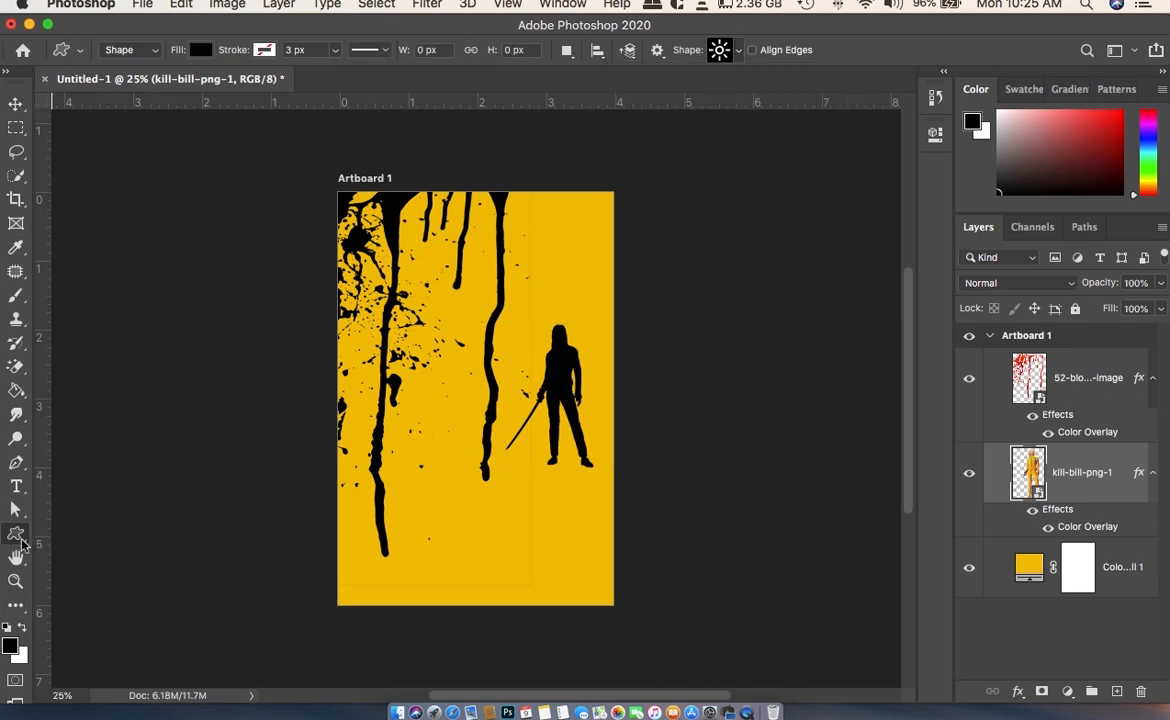
# - Draw a black rectangle about 1210 x 519 px across the bottom of the artboard with the Rectangle tool
pyautogui.rightClick(21, 542)
pyautogui.click(90, 531)
pyautogui.moveTo(338, 487); pyautogui.dragTo(614, 608)
pyautogui.click(884, 132)
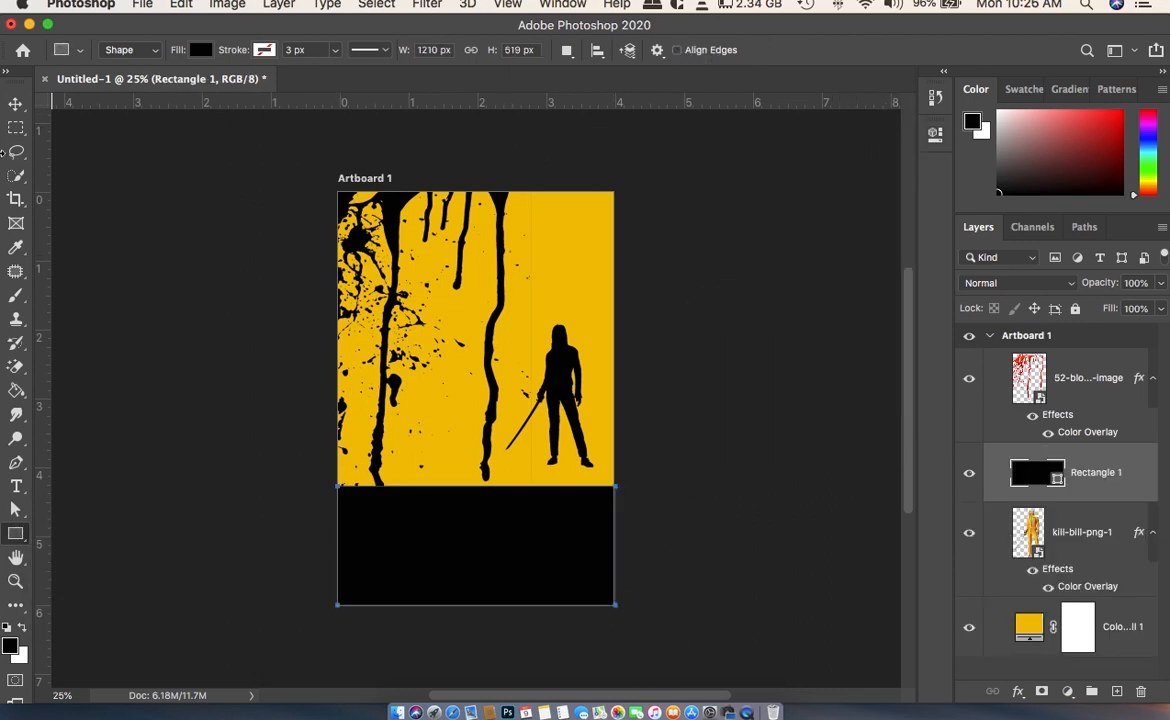
# - Align the black rectangle to the artboard's horizontal center and bottom edge, and deselect it
pyautogui.click(16, 104)
pyautogui.click(509, 52)
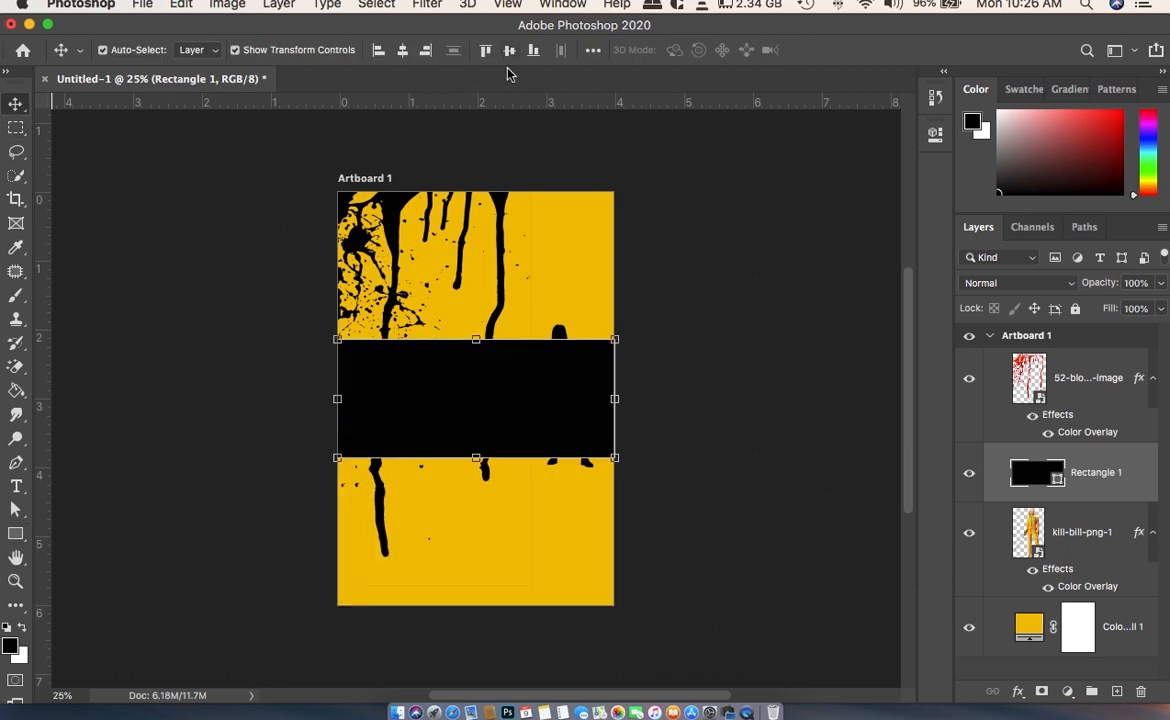
pyautogui.click(402, 55)
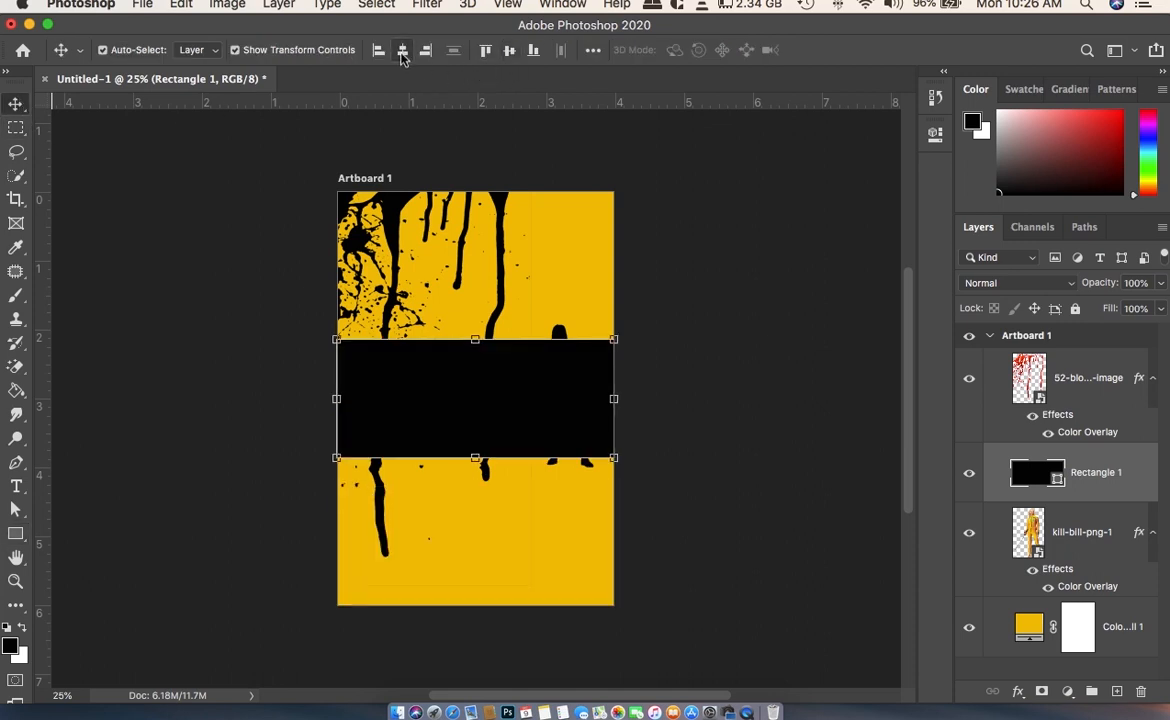
pyautogui.click(533, 51)
pyautogui.click(700, 282)
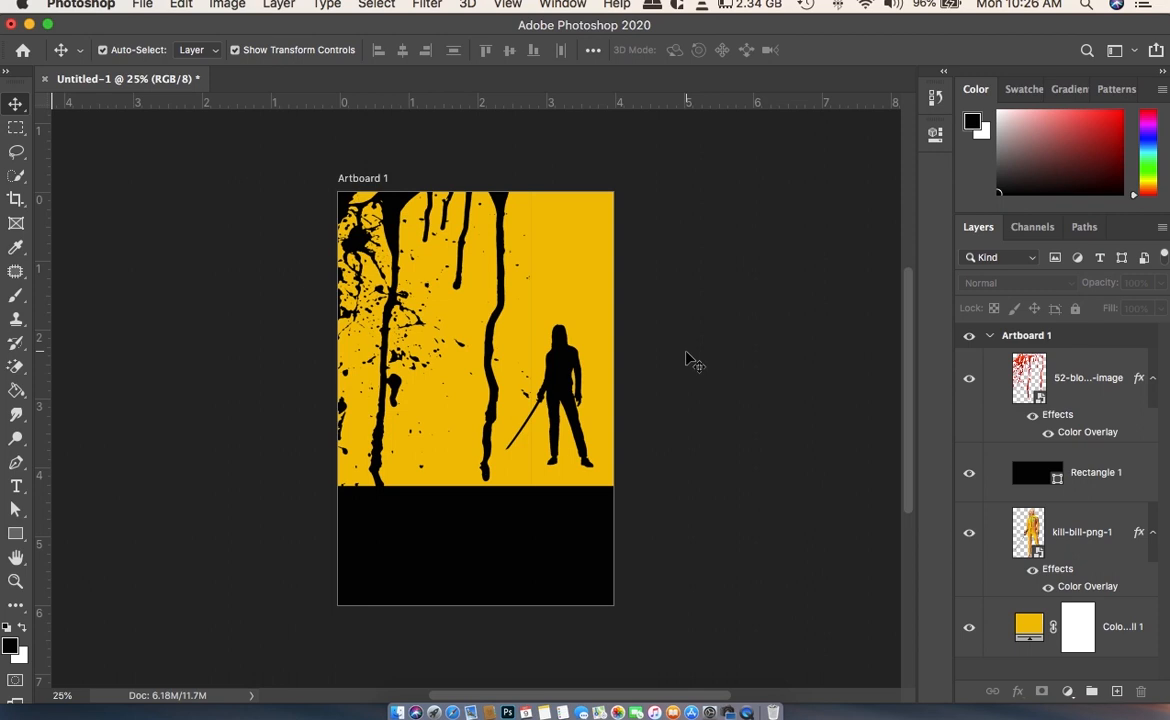
# - Move the silhouette down so its feet stand on the black band, and enlarge it to about 40% width
pyautogui.moveTo(566, 371); pyautogui.dragTo(566, 398)
pyautogui.press('super+t')
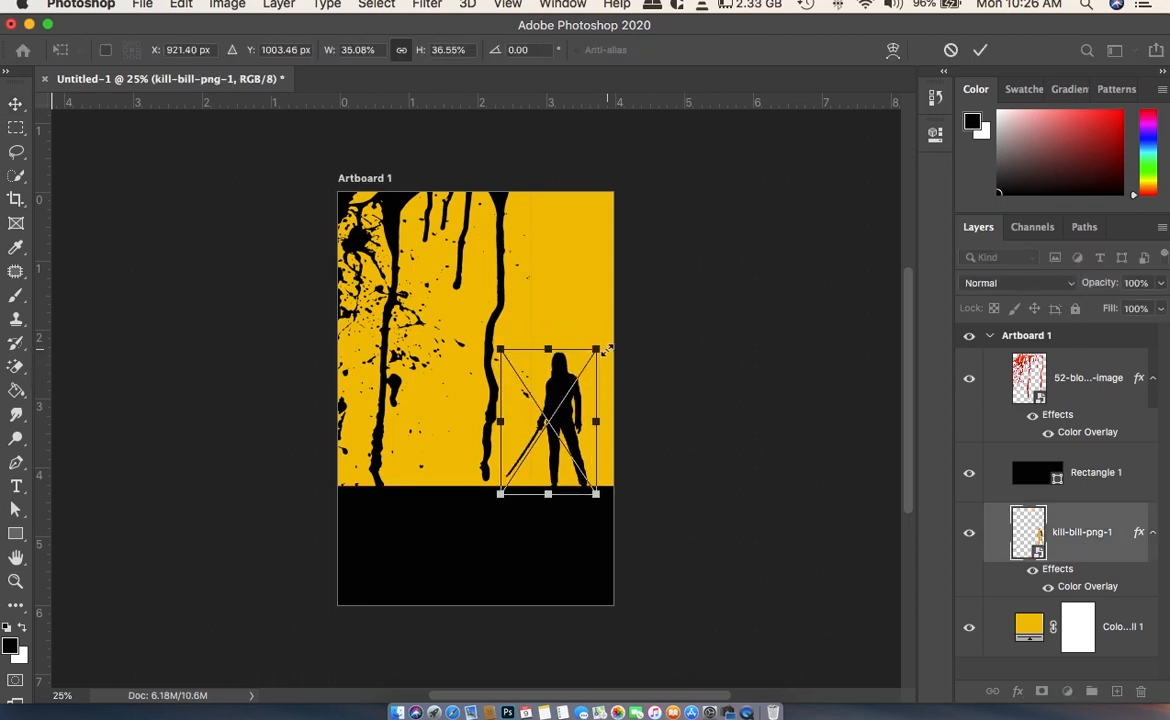
pyautogui.moveTo(604, 349); pyautogui.dragTo(606, 334)
pyautogui.moveTo(569, 409); pyautogui.dragTo(570, 397)
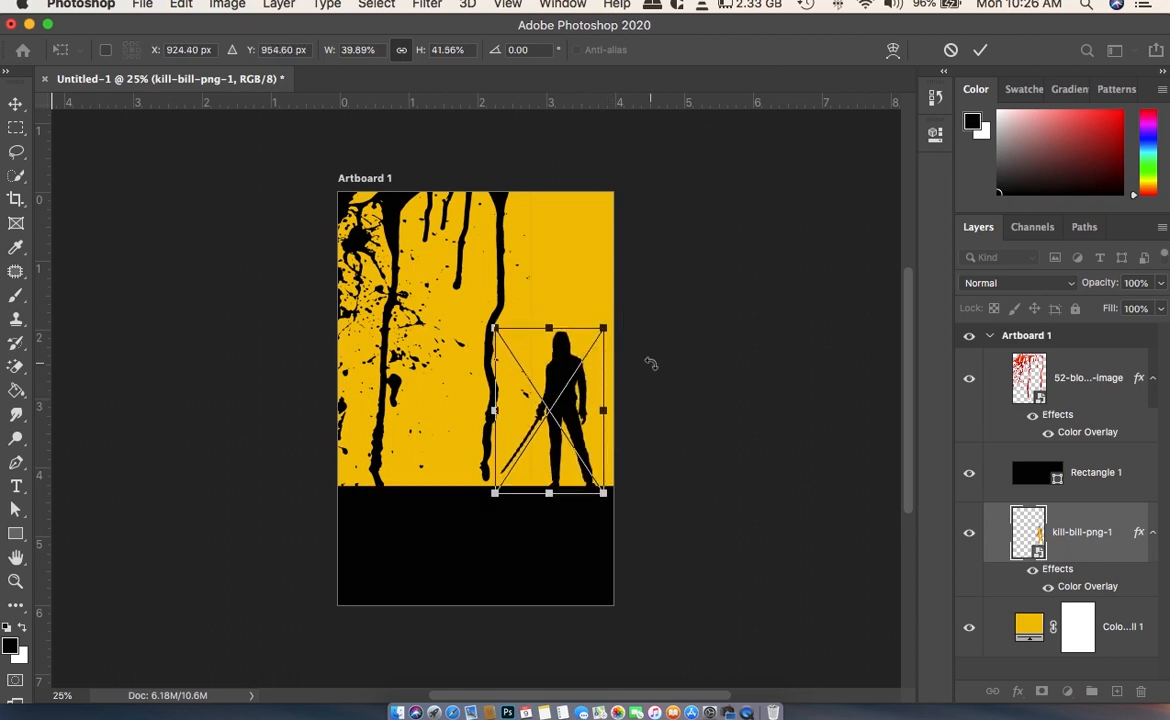
pyautogui.click(980, 49)
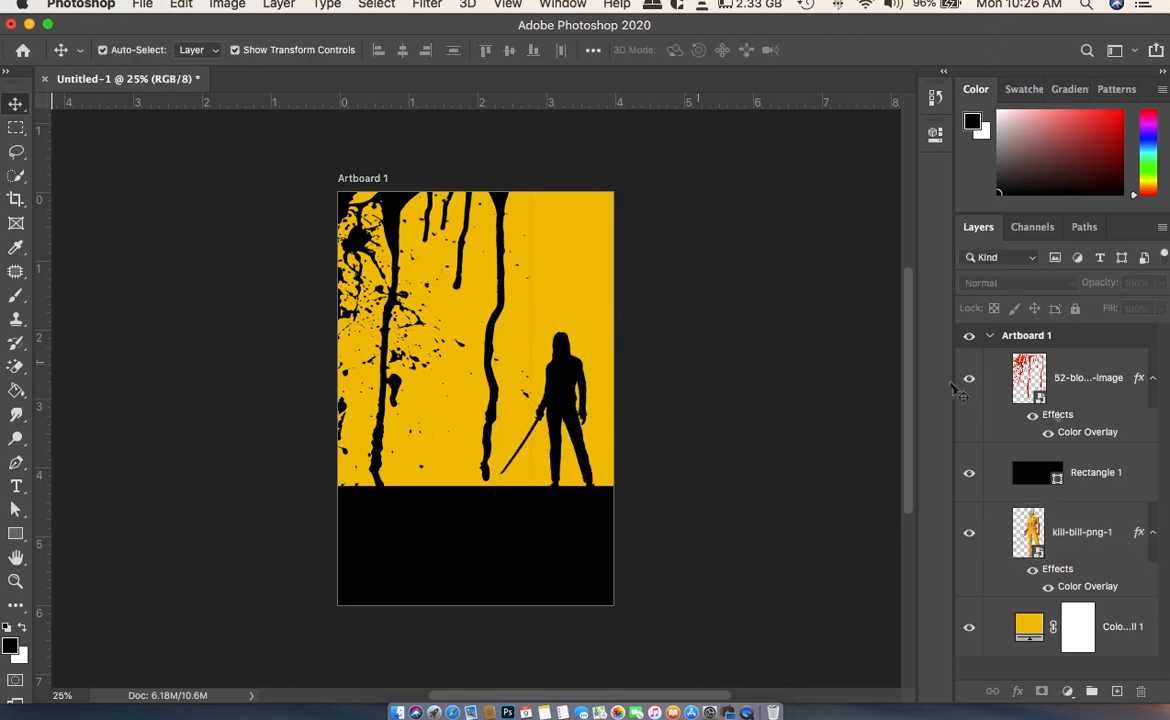
# - Add a layer mask to the 52-blood-png-image layer and brush black along the image's right edge to hide its boundary line and stray specks
pyautogui.click(1070, 423)
pyautogui.click(1041, 691)
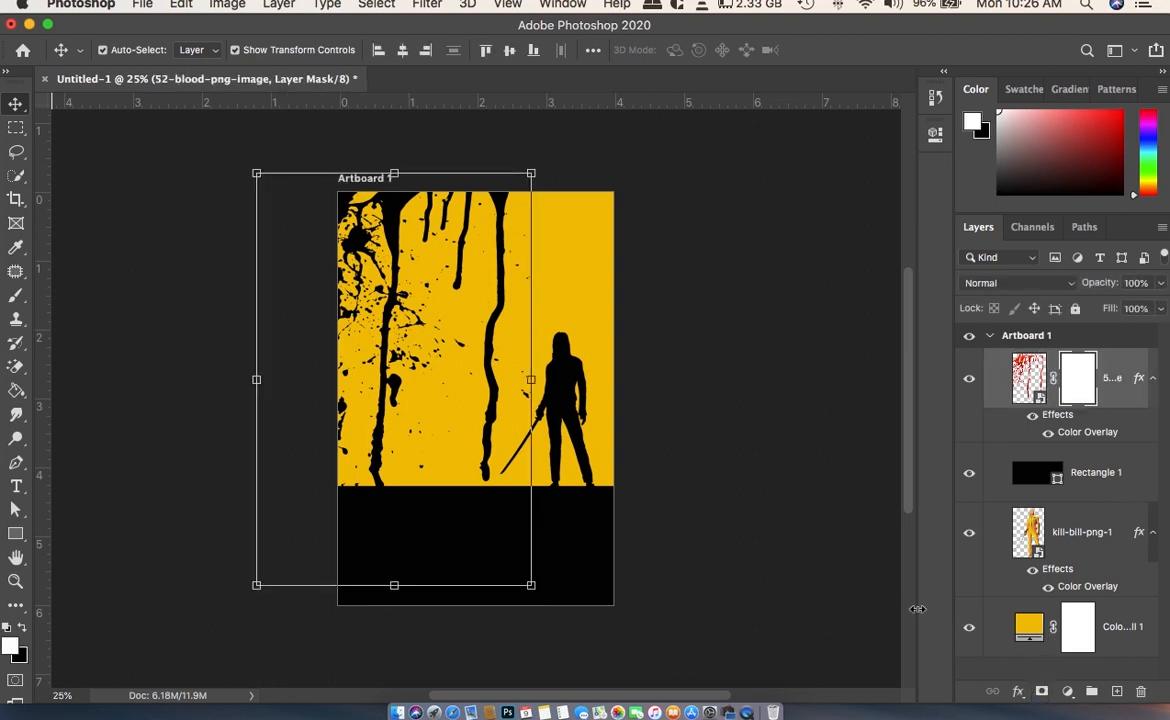
pyautogui.press('b')
pyautogui.click(131, 52)
pyautogui.moveTo(154, 108); pyautogui.dragTo(163, 108)
pyautogui.click(533, 227)
pyautogui.press('x')
pyautogui.moveTo(533, 227); pyautogui.dragTo(532, 483)
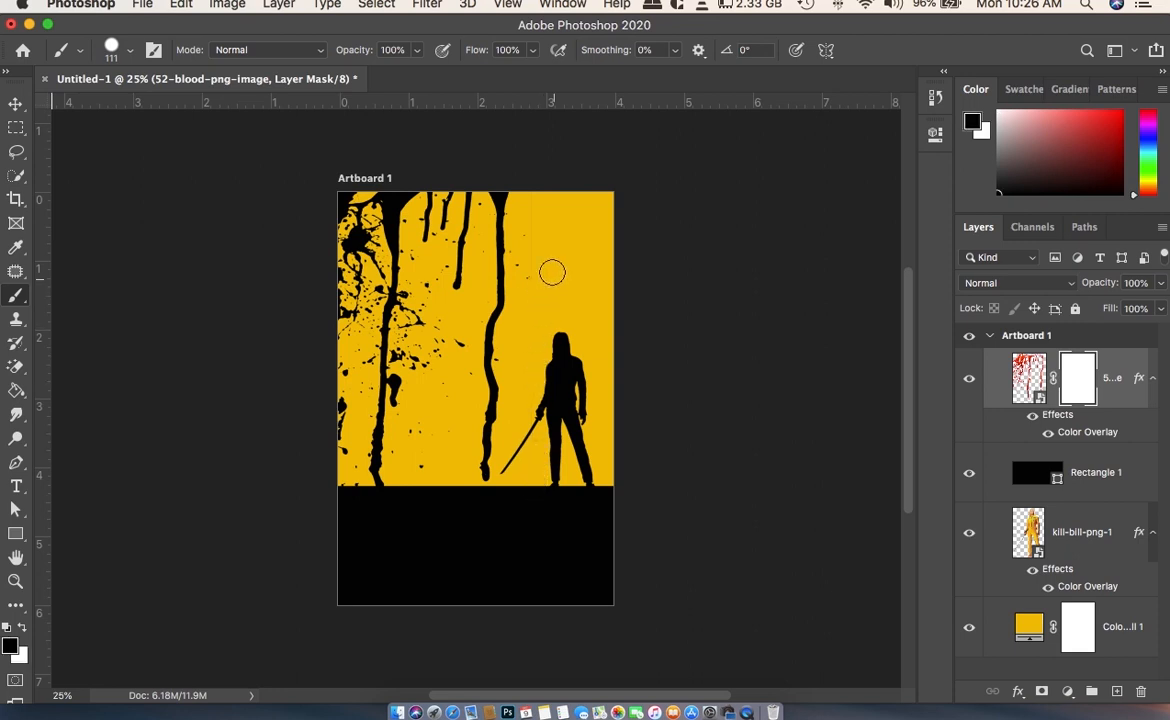
pyautogui.moveTo(529, 289)
pyautogui.mouseDown()
pyautogui.moveTo(540, 188)
pyautogui.moveTo(582, 187)
pyautogui.mouseUp()
pyautogui.press('v')
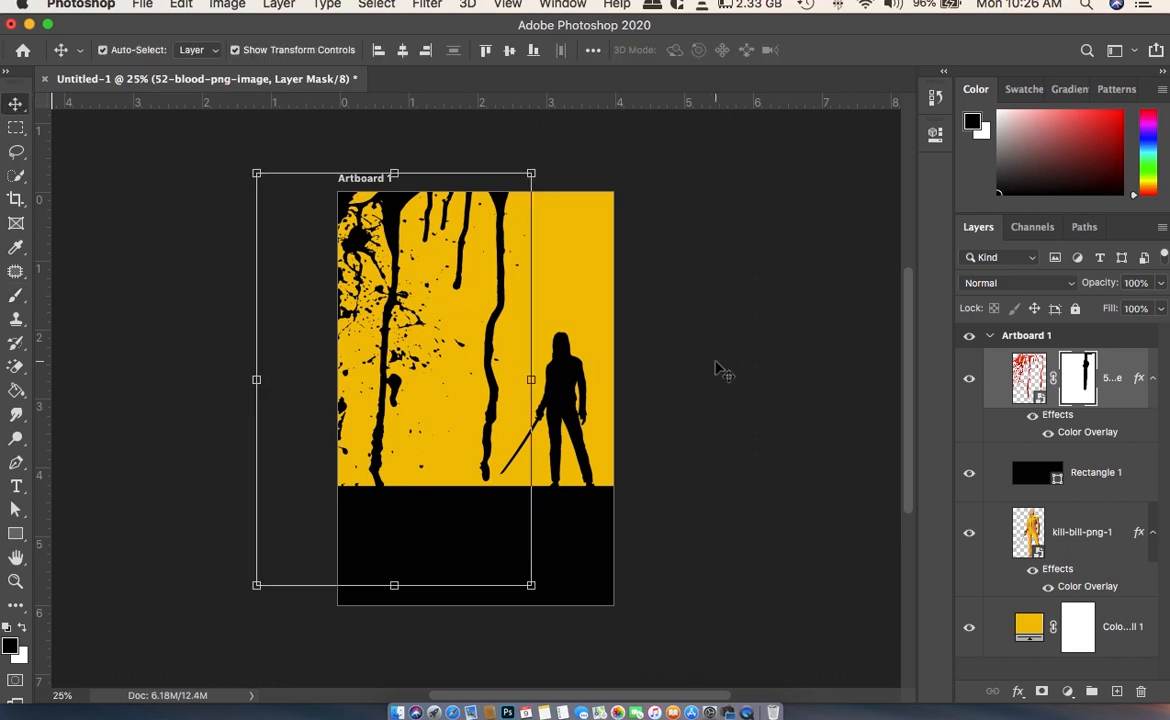
pyautogui.click(660, 338)
pyautogui.click(1115, 395)
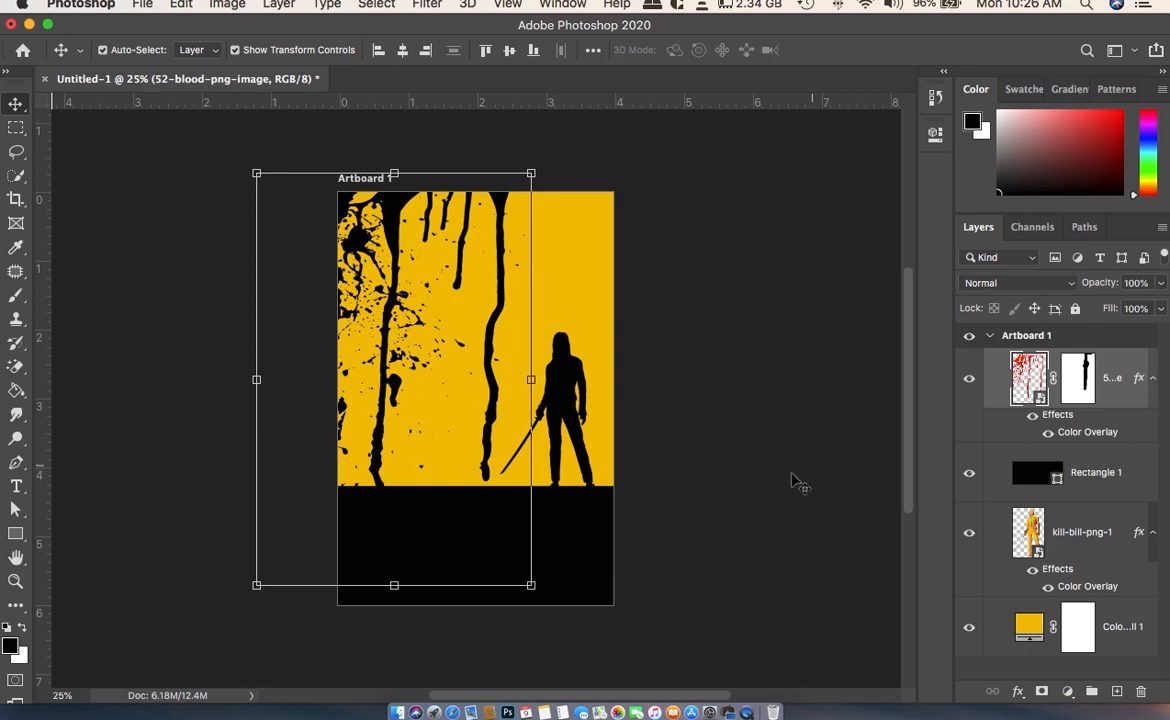
pyautogui.click(251, 618)
# - Set the foreground color for the text to the yellow sampled from the poster background
pyautogui.press('t')
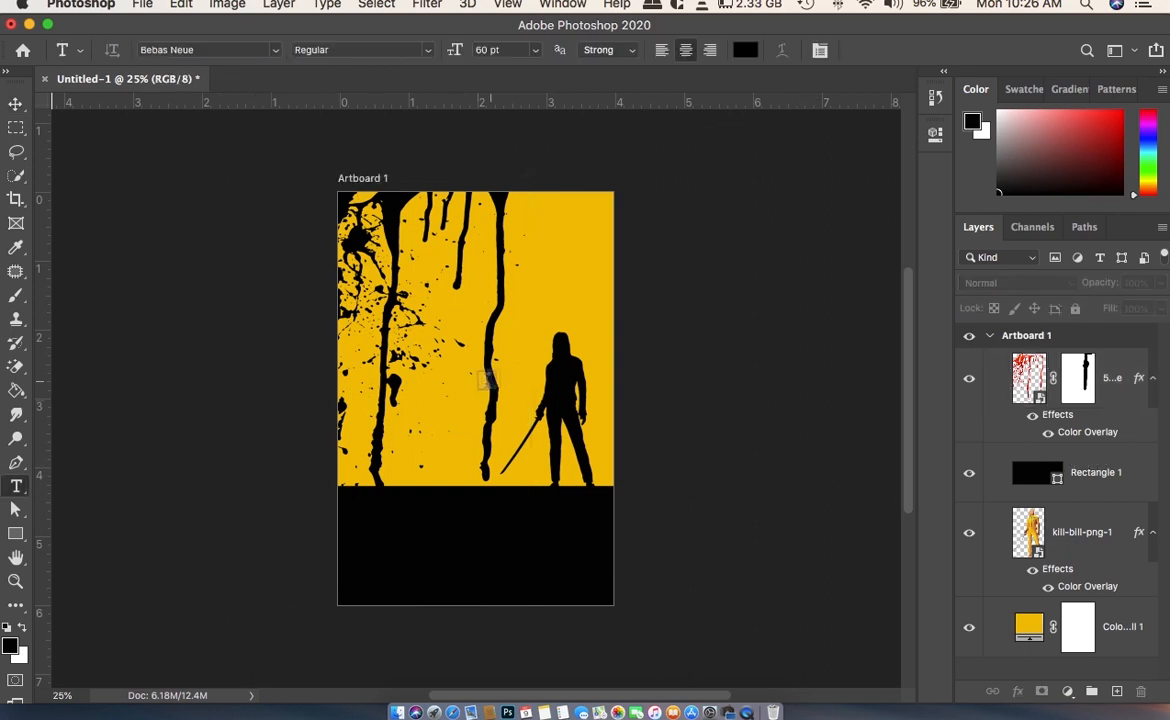
pyautogui.click(21, 629)
pyautogui.click(14, 644)
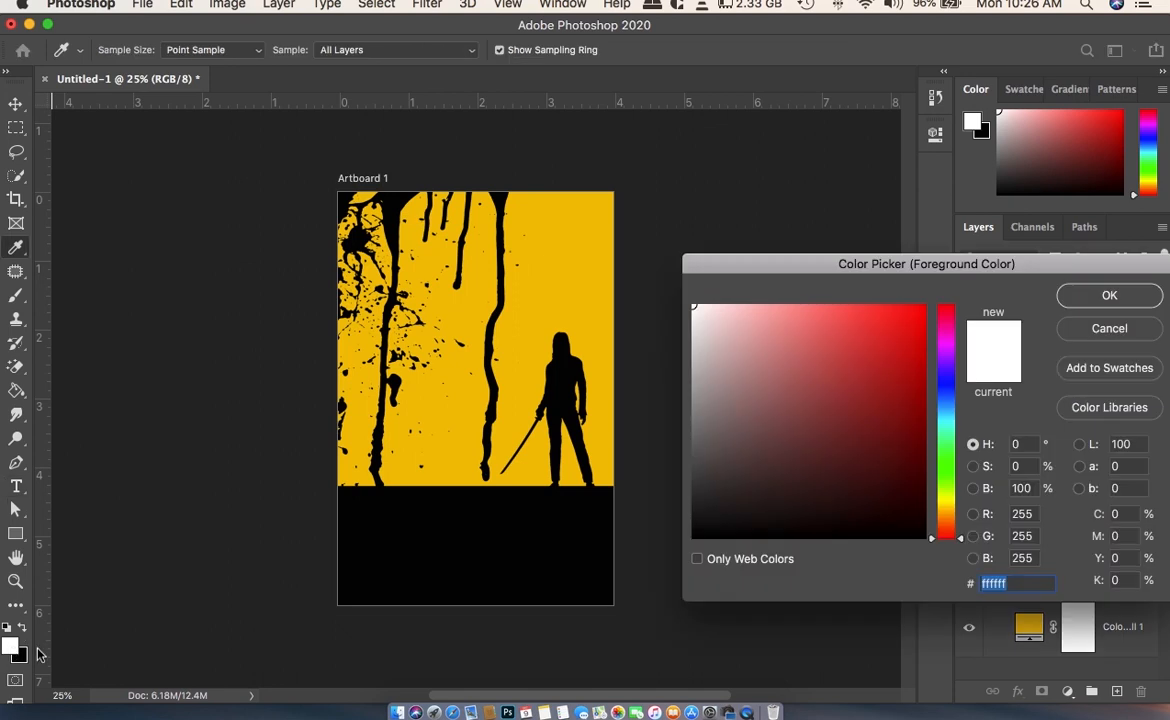
pyautogui.click(513, 235)
pyautogui.click(1109, 295)
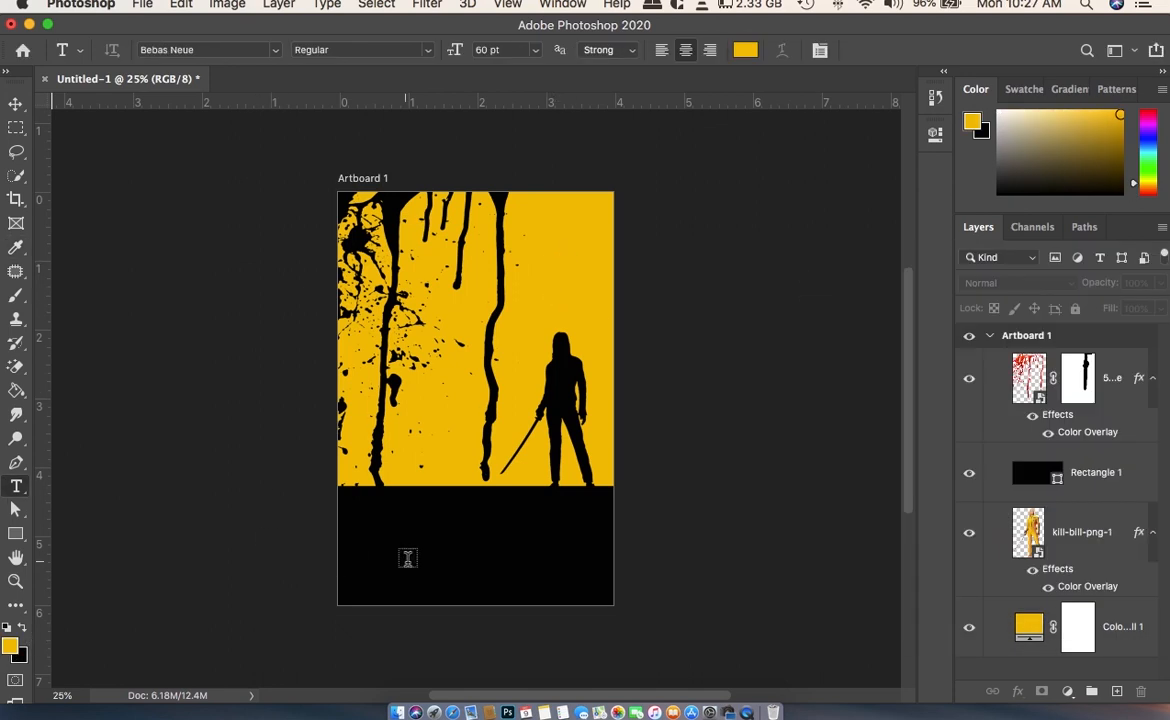
# - Add the title "KILL BILL" in 60 pt Bebas Neue inside the black band
pyautogui.click(468, 567)
pyautogui.write('KILL')
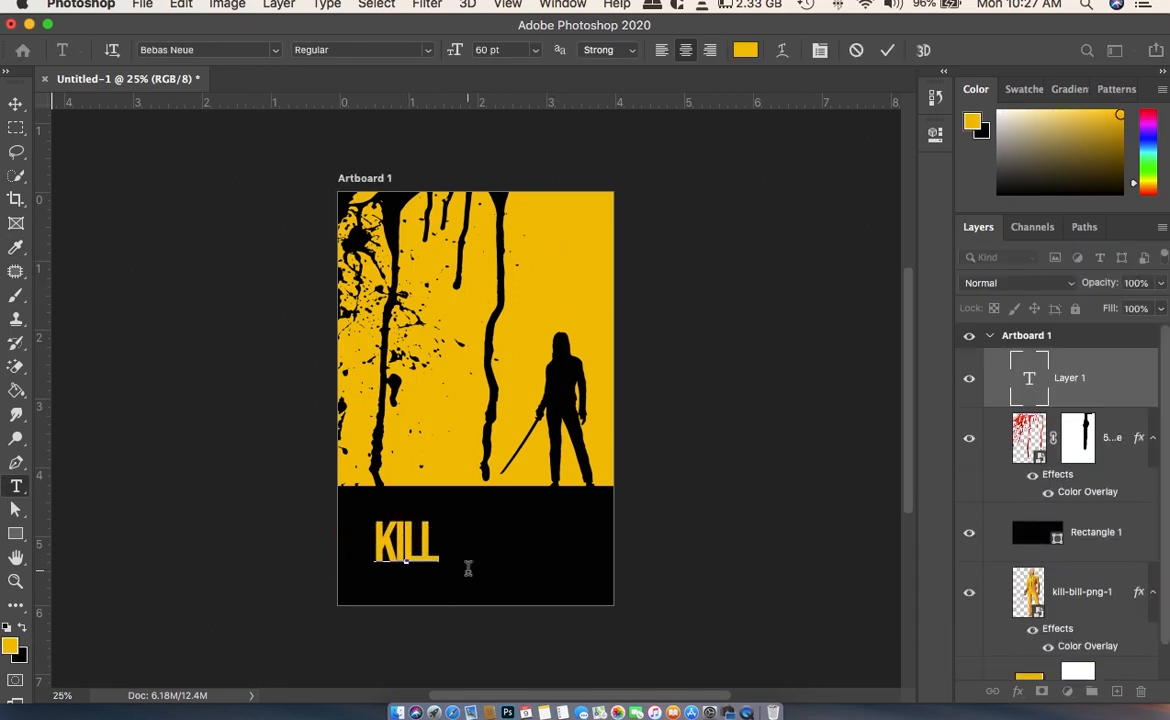
pyautogui.write(' BILL')
pyautogui.click(15, 104)
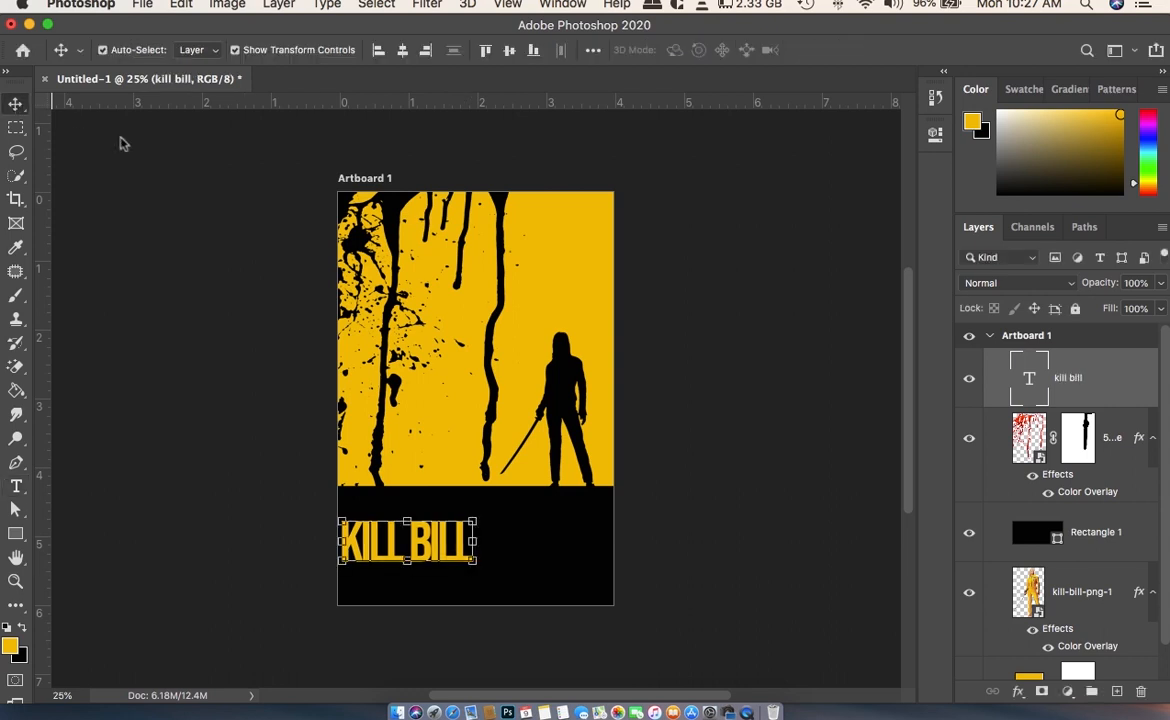
# - Center the KILL BILL title horizontally on the artboard, nudge it up within the black band, and deselect it
pyautogui.click(402, 50)
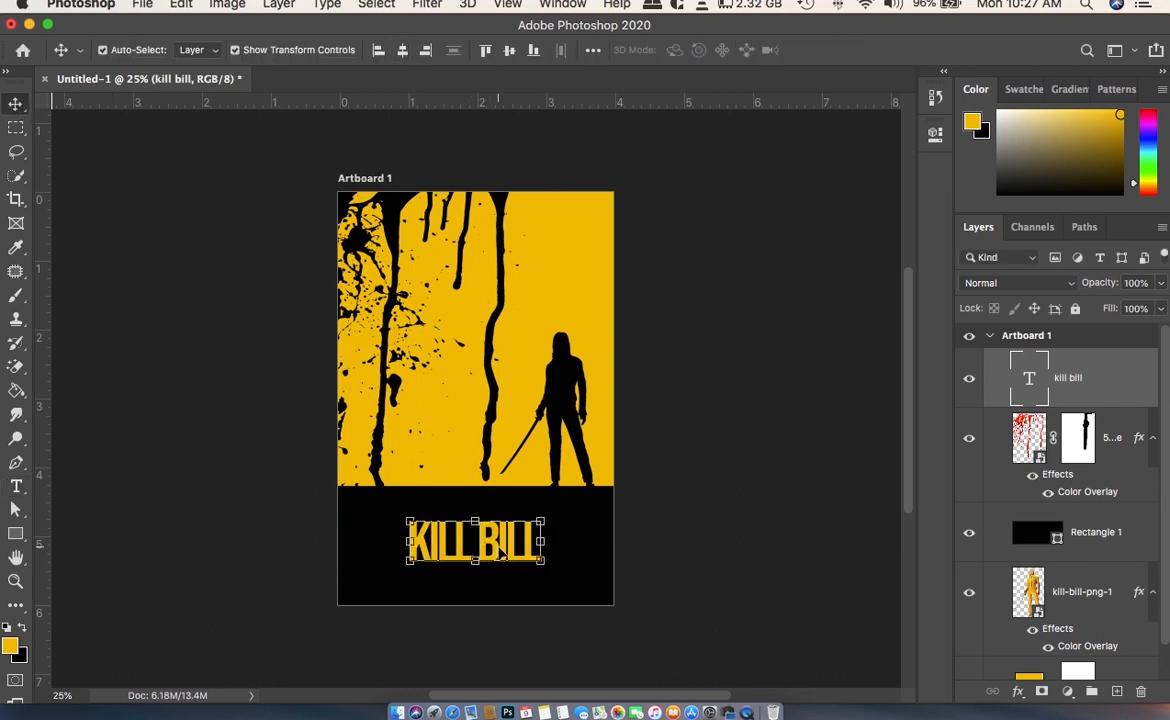
pyautogui.hotkey('shift', 'Up')
pyautogui.hotkey('shift', 'Up')
pyautogui.hotkey('shift', 'Up')
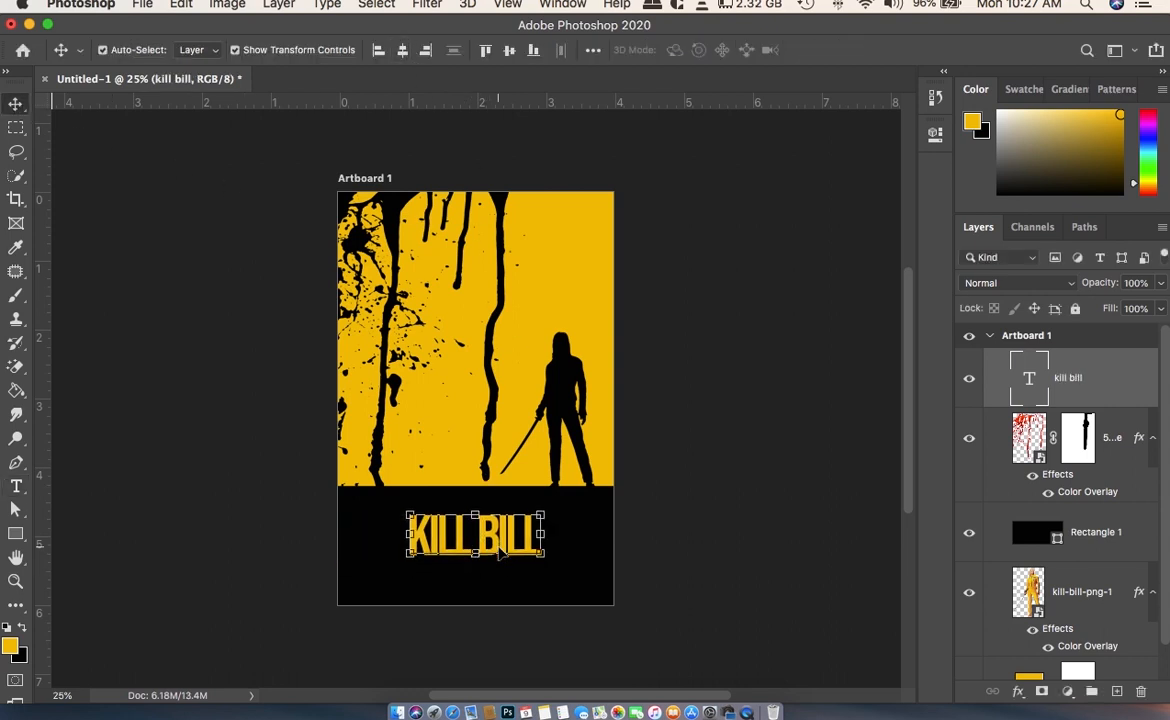
pyautogui.hotkey('shift', 'Up')
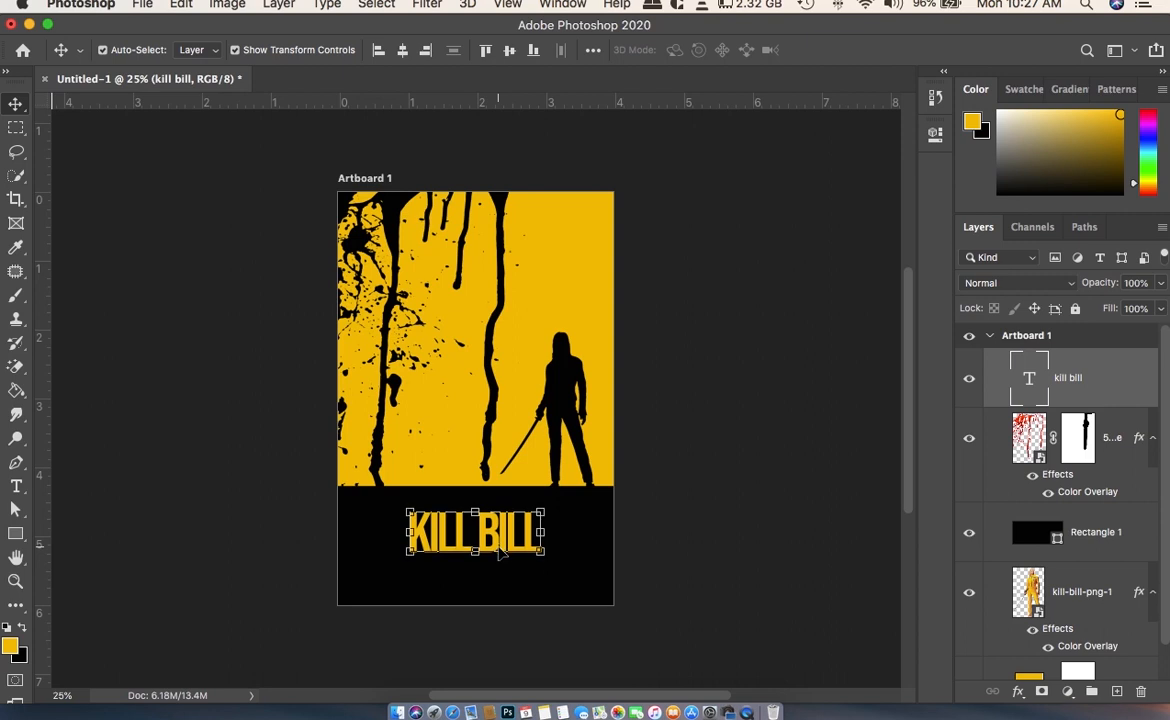
pyautogui.click(608, 484)
pyautogui.click(630, 448)
pyautogui.scroll(3, 630, 448)
pyautogui.scroll(-3, 630, 448)
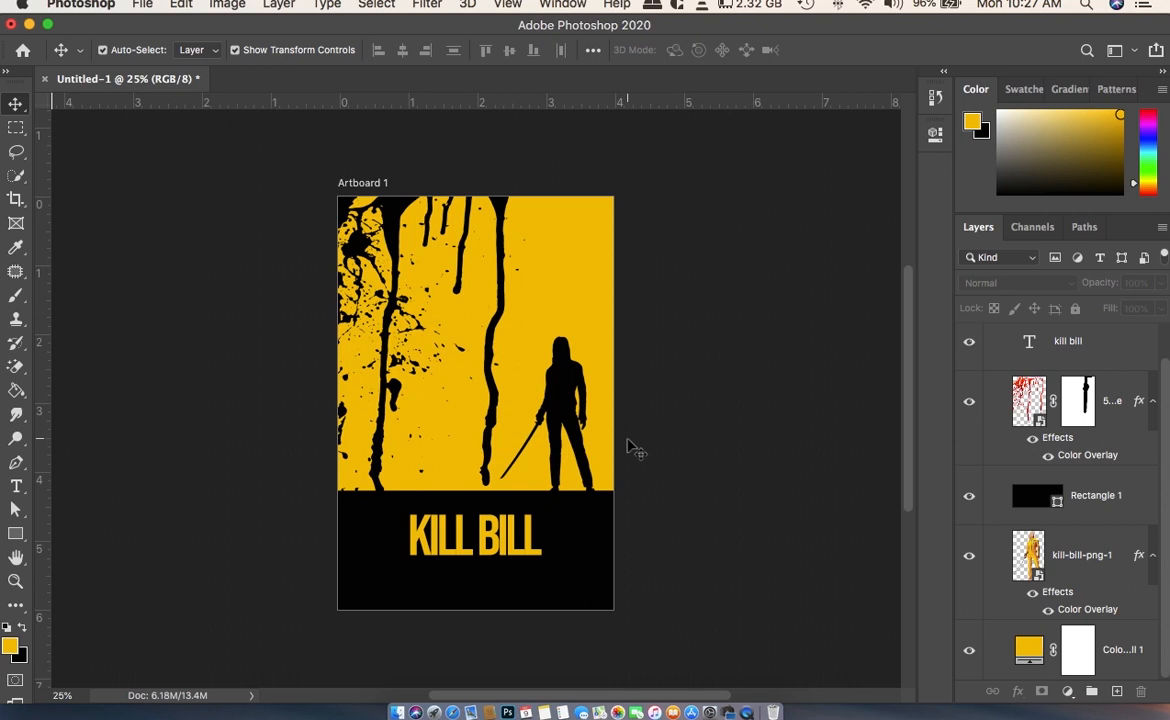
pyautogui.scroll(-3, 630, 448)
pyautogui.scroll(2, 630, 448)
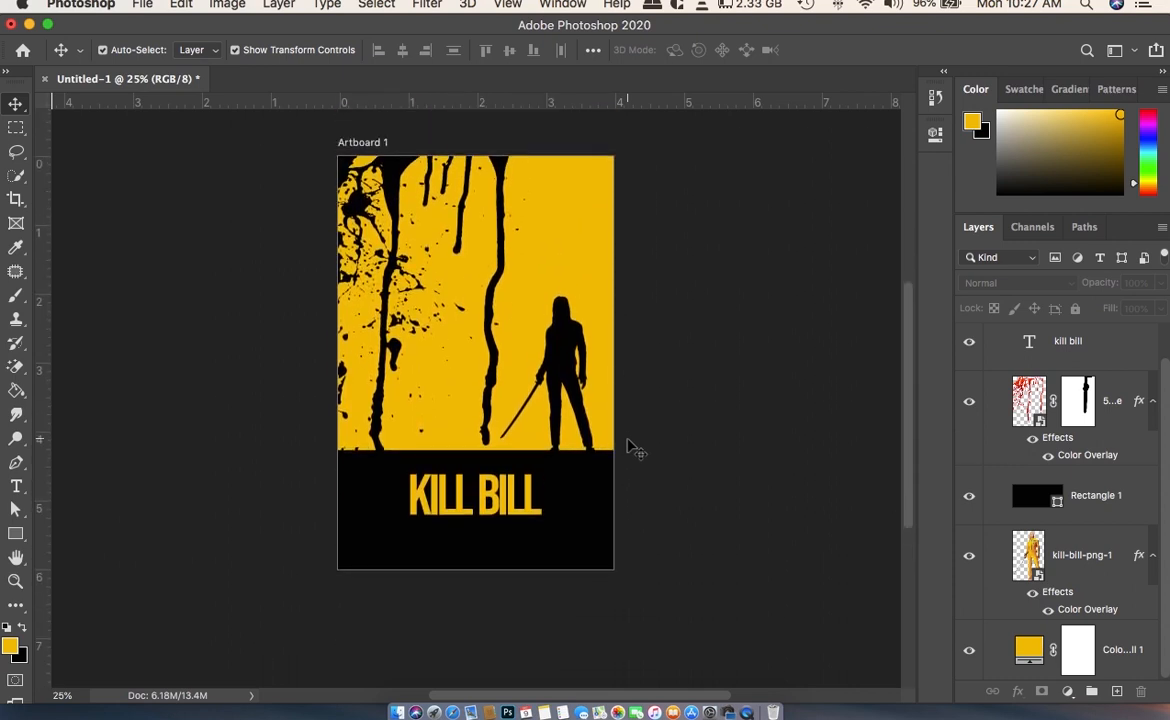
pyautogui.scroll(-1, 630, 448)
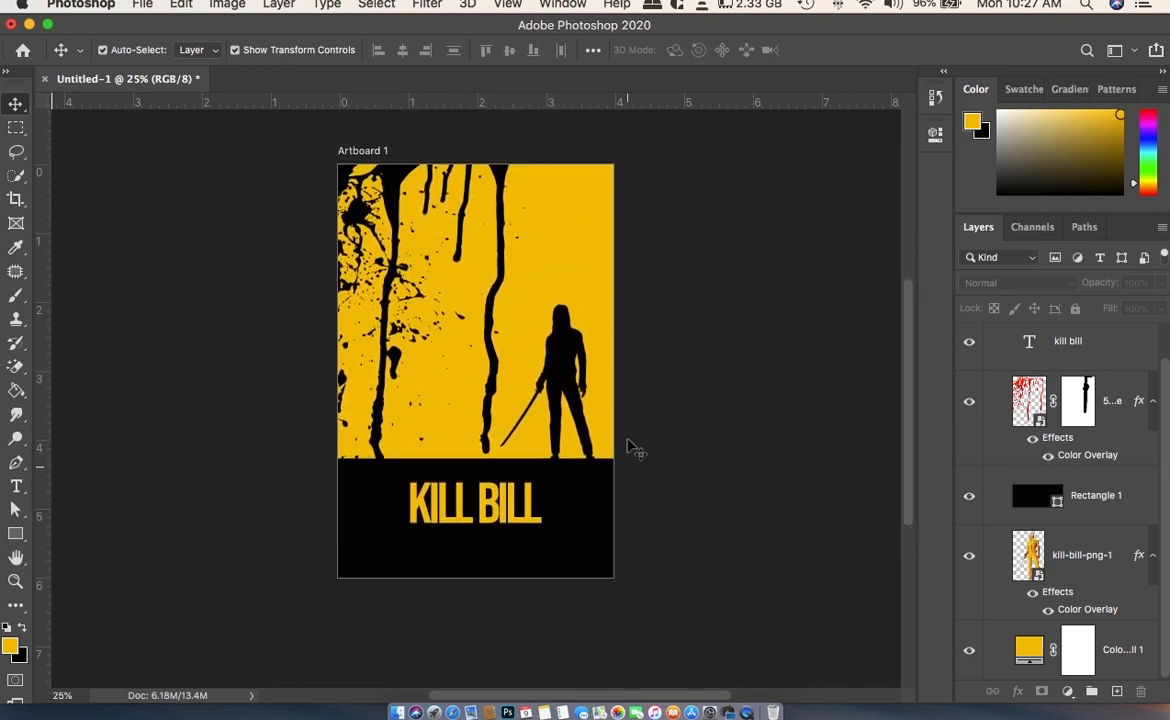
pyautogui.scroll(2, 630, 448)
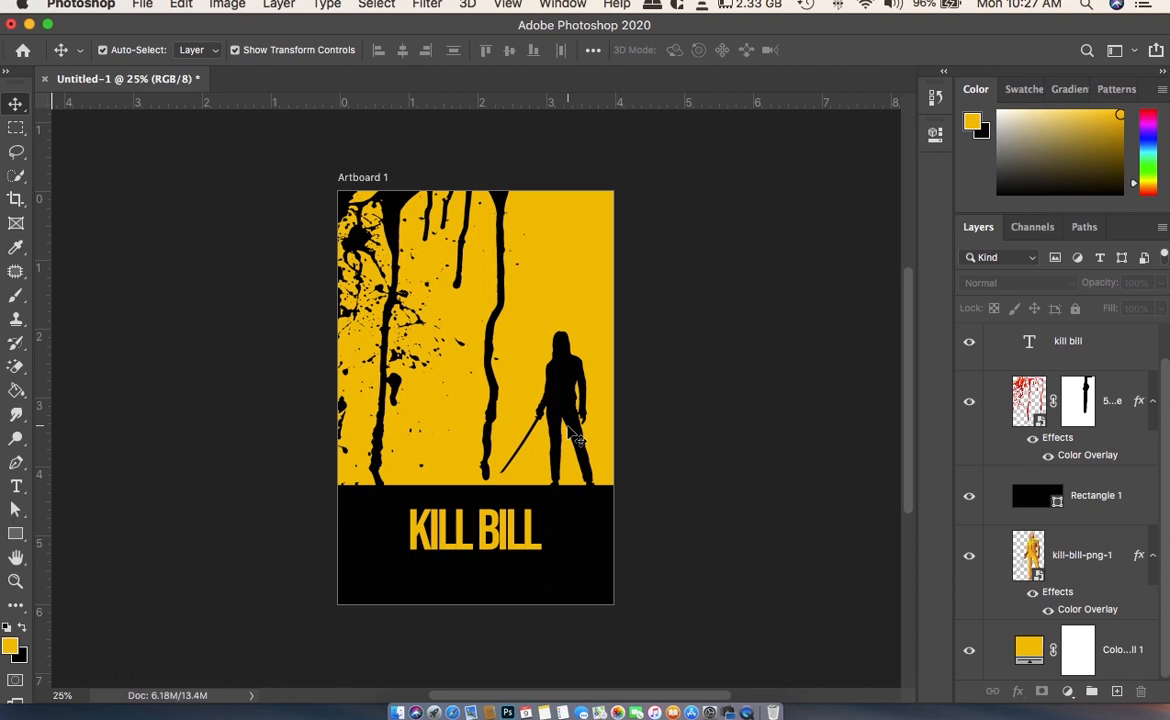
pyautogui.click(16, 486)
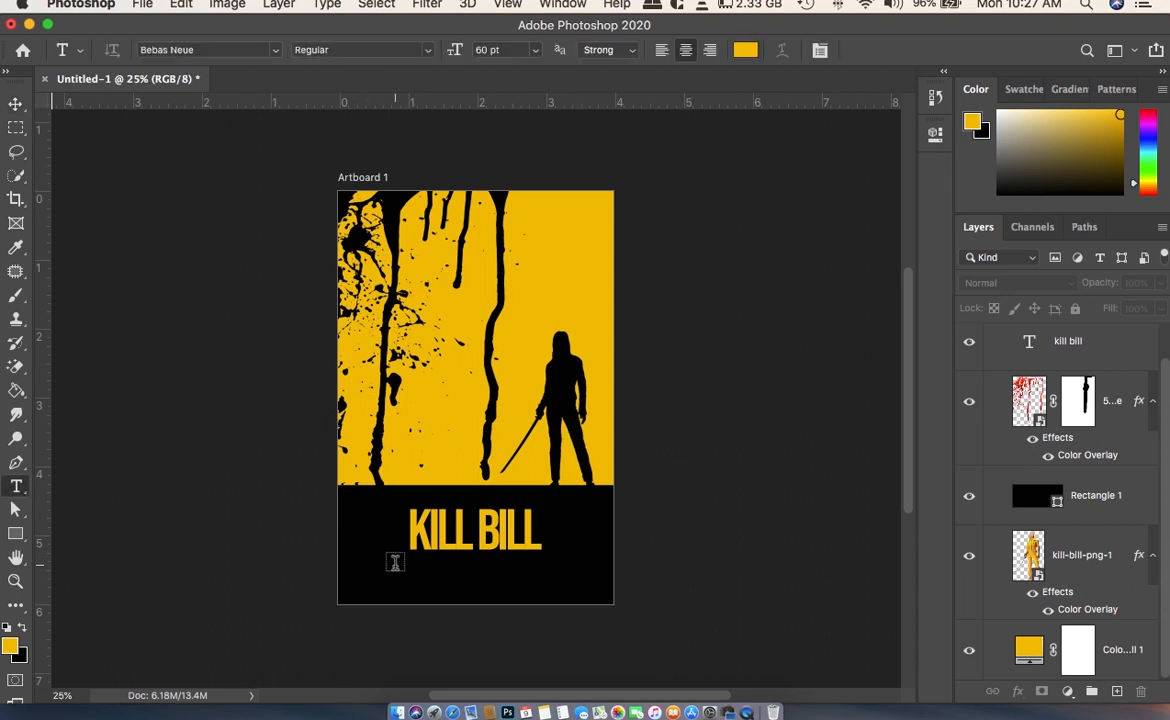
pyautogui.moveTo(380, 564); pyautogui.dragTo(571, 594)
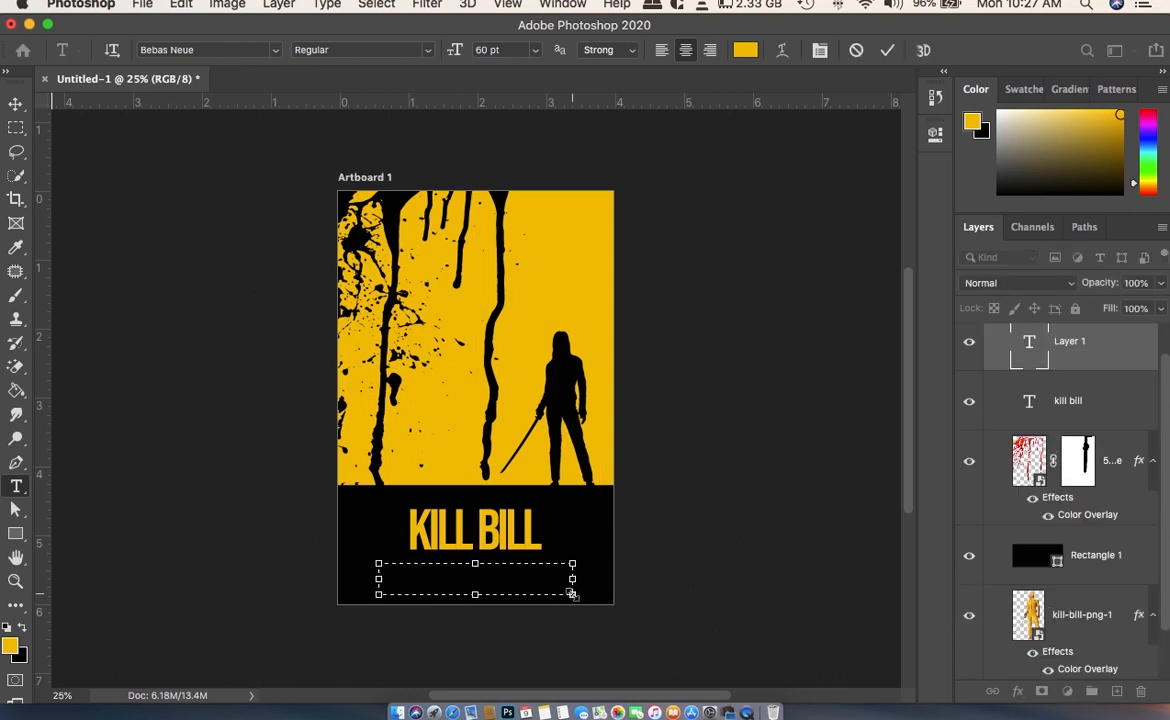
pyautogui.click(936, 136)
pyautogui.click(937, 134)
pyautogui.click(15, 104)
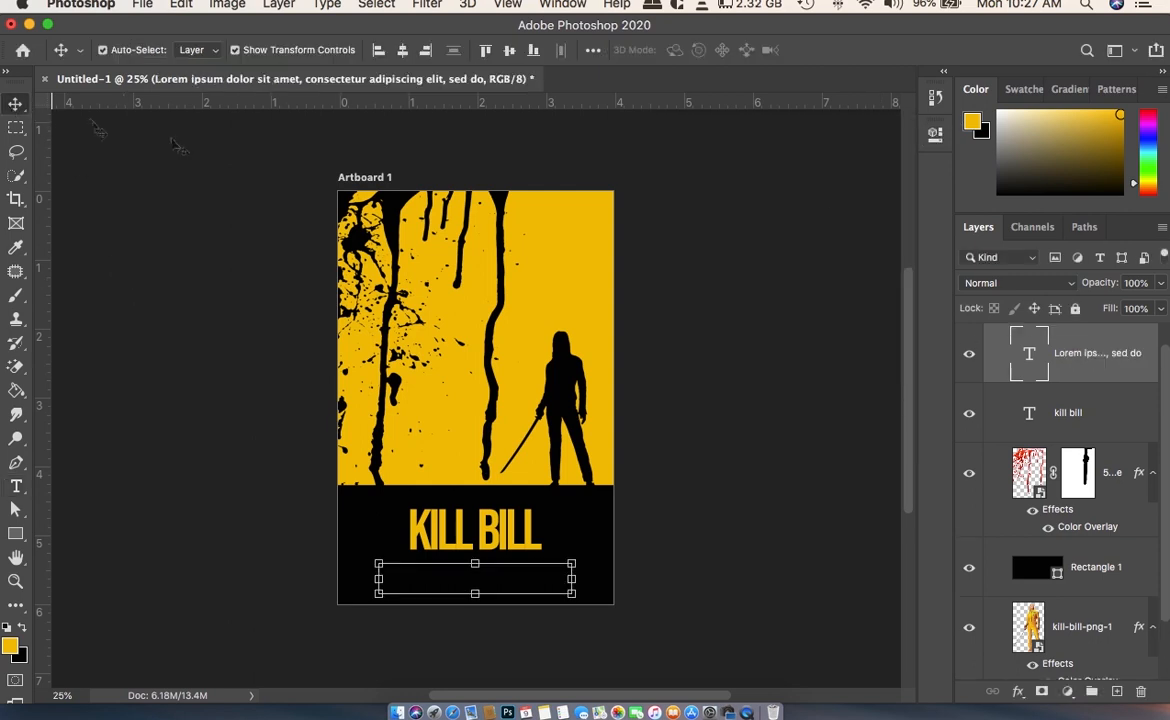
pyautogui.click(933, 137)
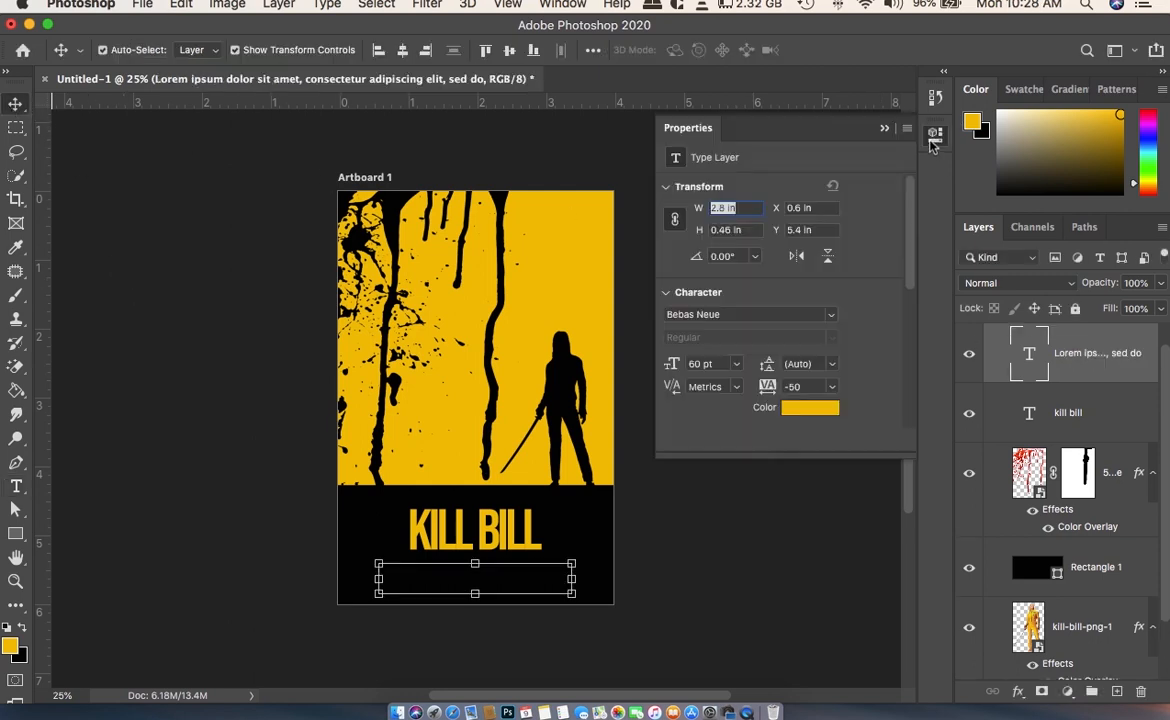
pyautogui.click(805, 410)
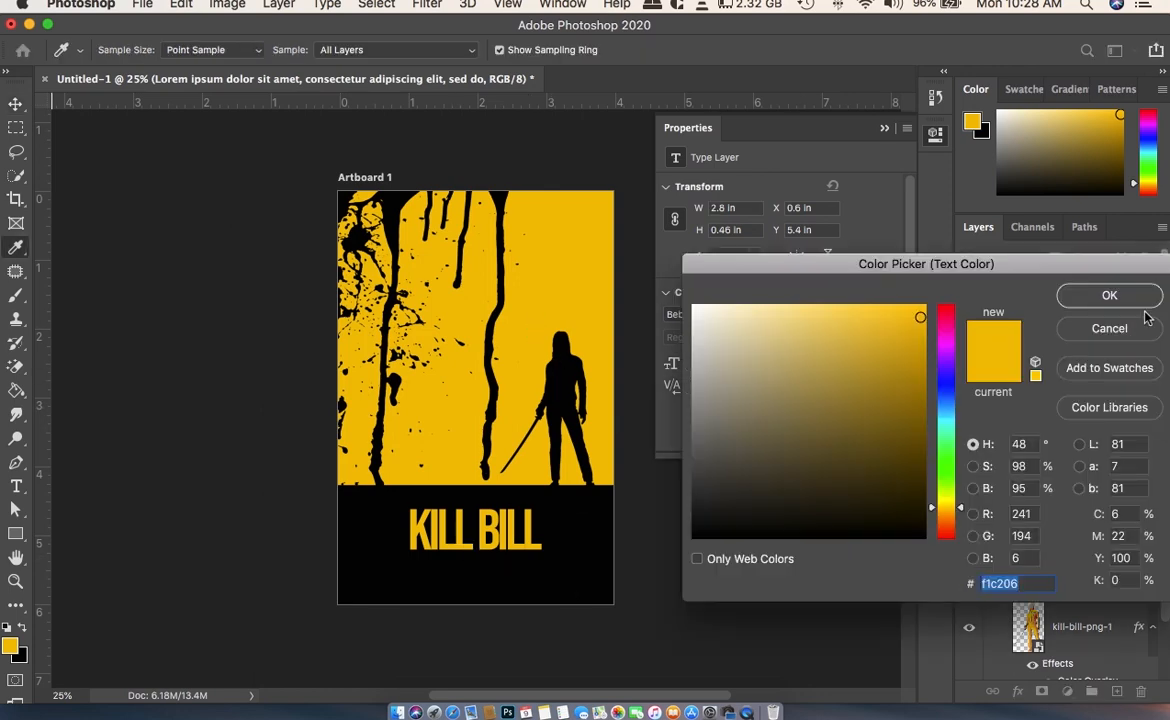
pyautogui.click(1110, 296)
pyautogui.scroll(2, 1103, 398)
pyautogui.scroll(1, 877, 425)
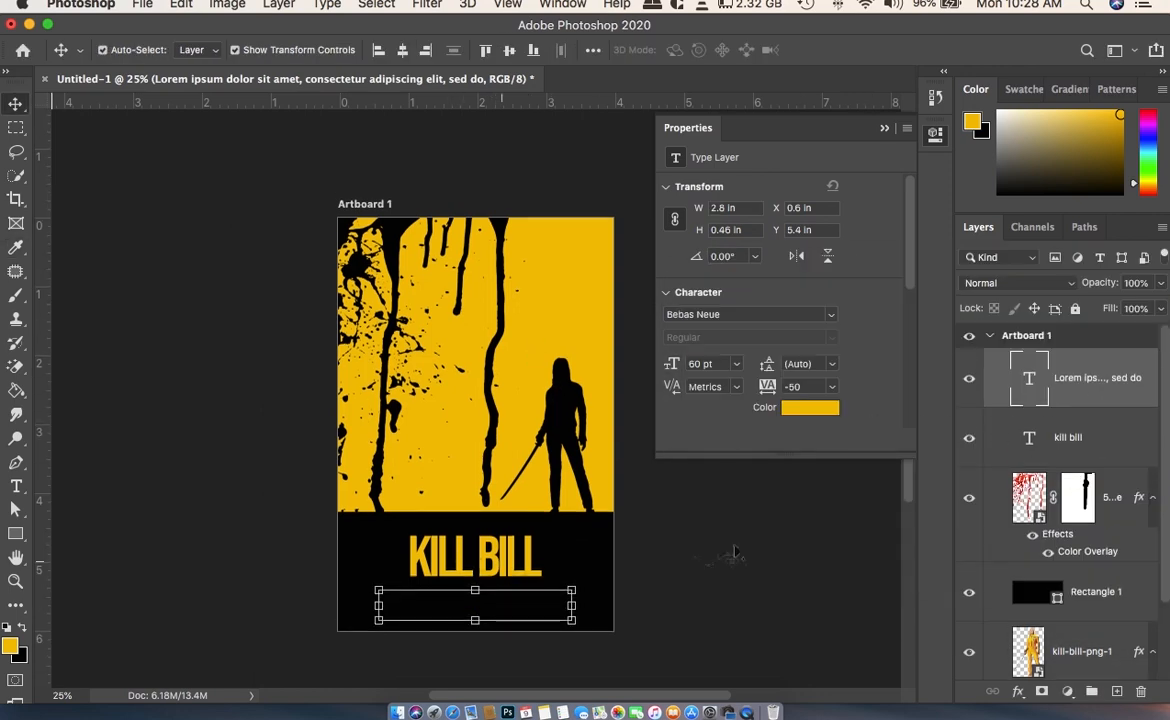
pyautogui.press('Delete')
pyautogui.click(839, 562)
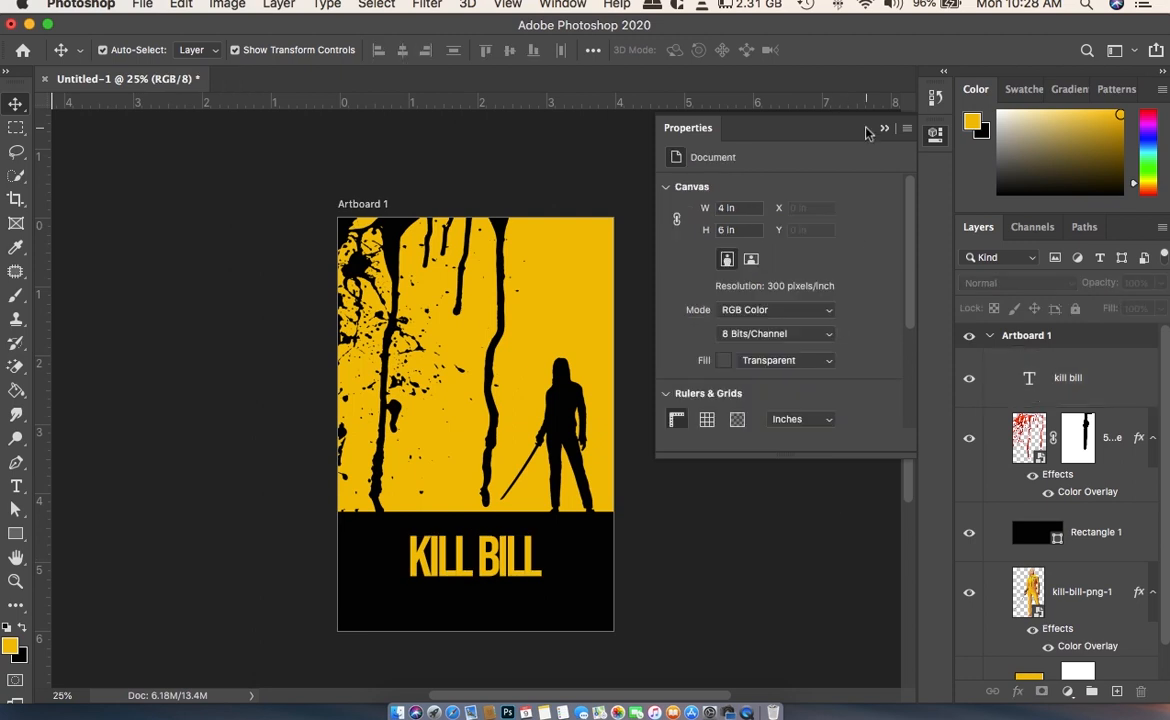
pyautogui.click(884, 129)
# - Enlarge the silhouette slightly and reposition it so its feet still rest on the black band
pyautogui.scroll(-2, 715, 378)
pyautogui.hscroll(-3, 710, 383)
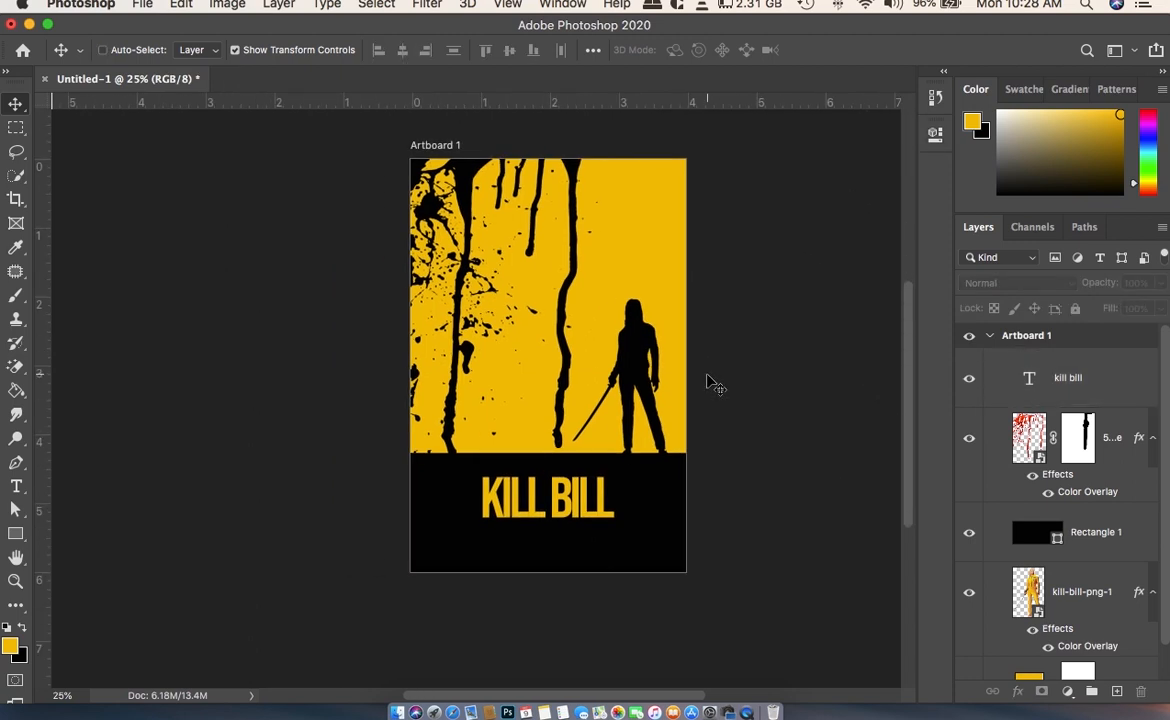
pyautogui.scroll(2, 712, 383)
pyautogui.press('super+minus')
pyautogui.scroll(-2, 716, 376)
pyautogui.scroll(3, 716, 376)
pyautogui.scroll(-1, 716, 376)
pyautogui.click(627, 341)
pyautogui.moveTo(644, 316); pyautogui.dragTo(648, 313)
pyautogui.moveTo(636, 320); pyautogui.dragTo(609, 361)
pyautogui.press('Return')
pyautogui.click(750, 346)
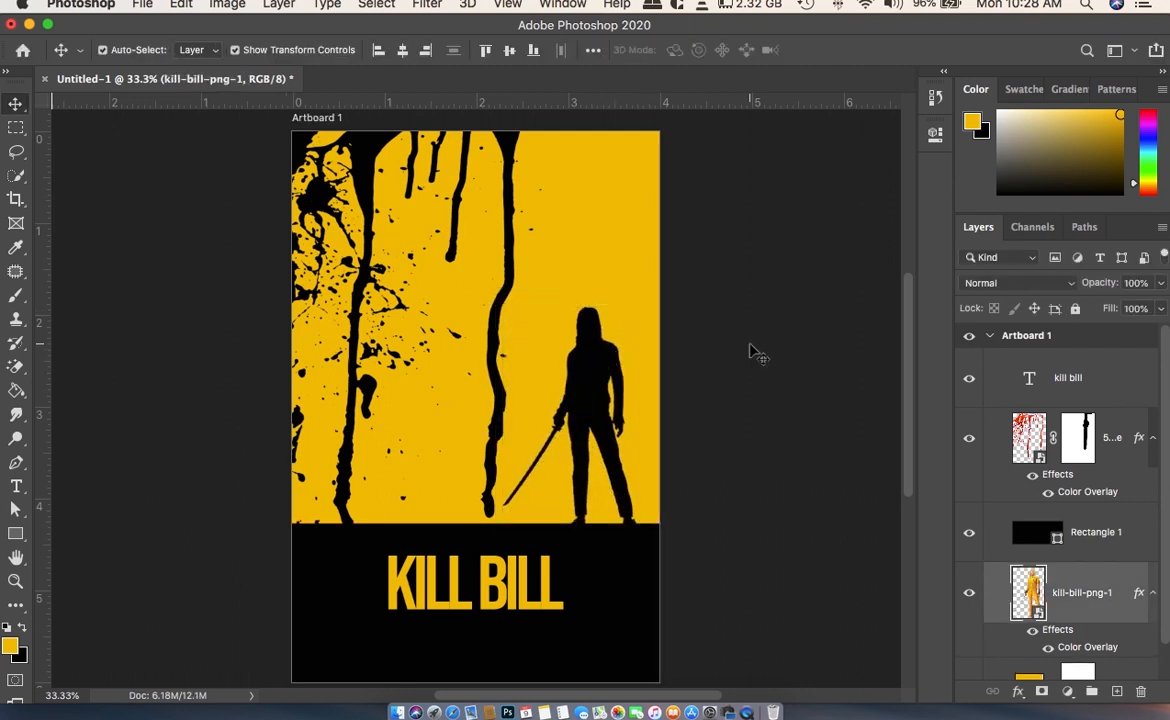
# - Start a new text line reading "H" on the yellow area above the silhouette and select its content
pyautogui.scroll(-3, 750, 346)
pyautogui.click(528, 474)
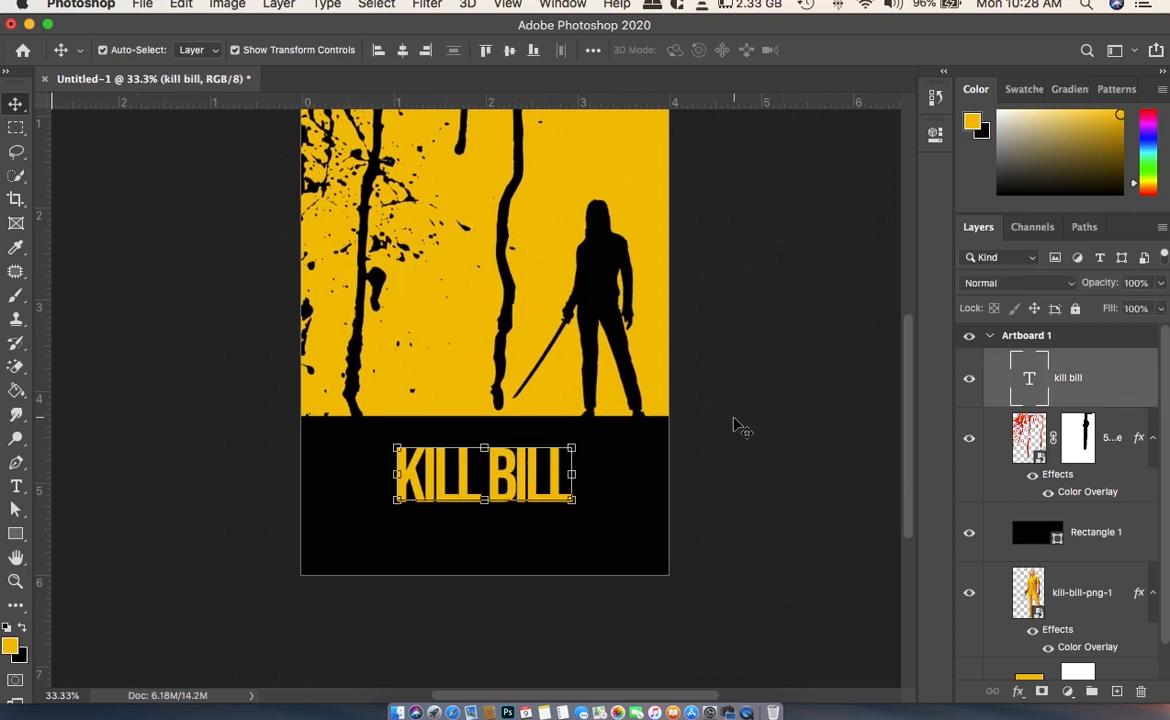
pyautogui.hscroll(-5, 733, 425)
pyautogui.hscroll(7, 733, 425)
pyautogui.scroll(2, 733, 425)
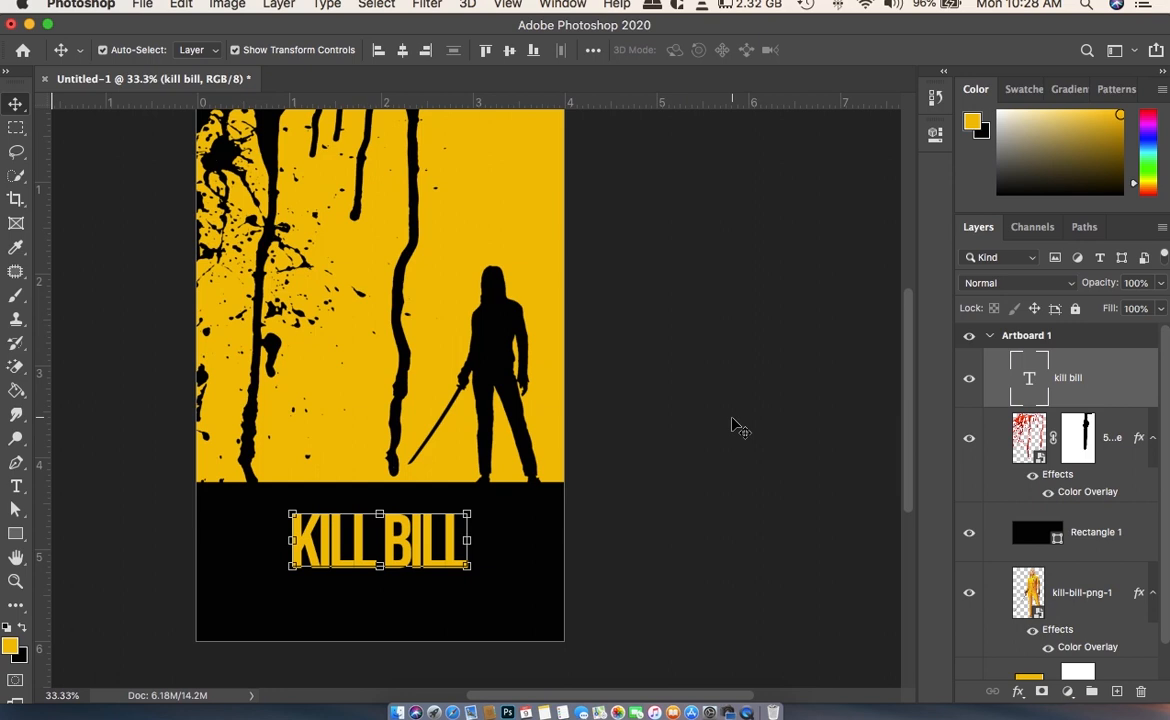
pyautogui.press('t')
pyautogui.click(445, 243)
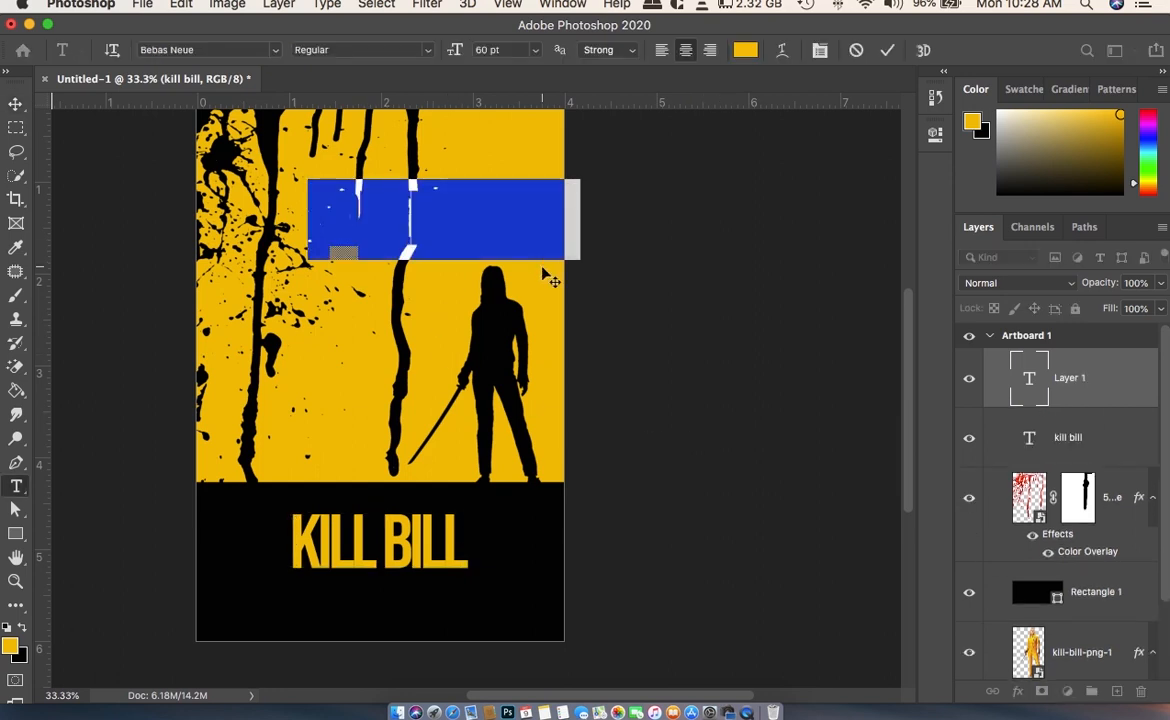
pyautogui.write('a')
pyautogui.press('super+a')
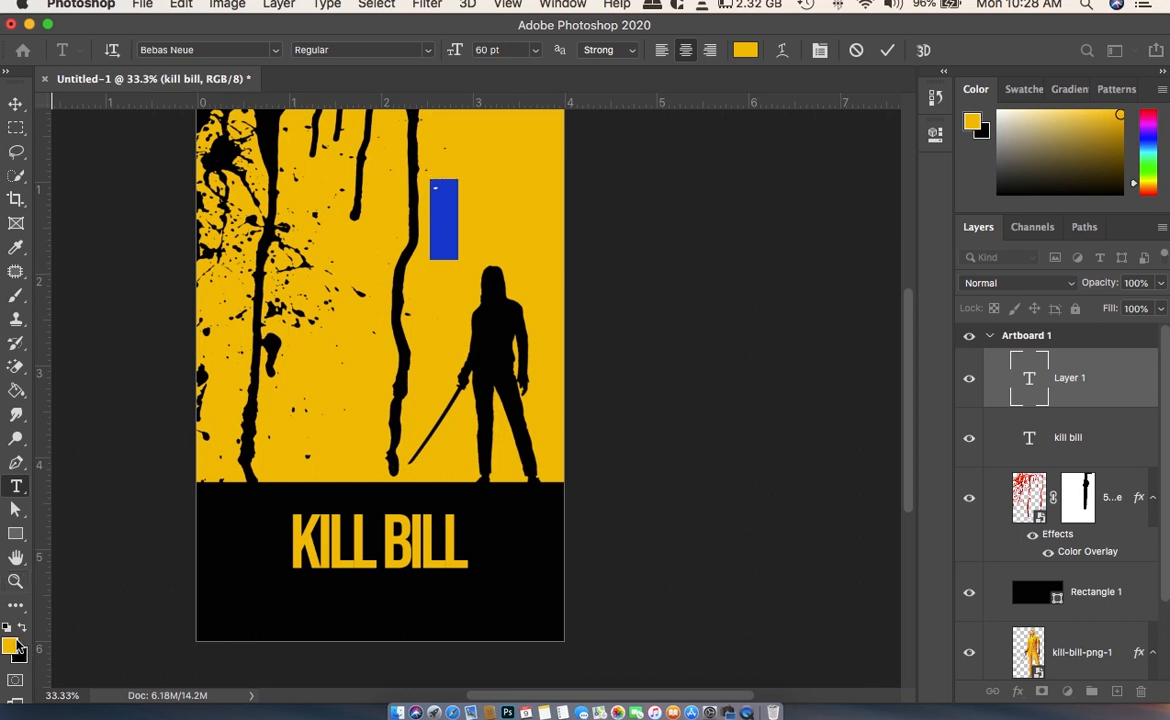
# - Set the new text's color to black and its size to 24 pt
pyautogui.click(7, 628)
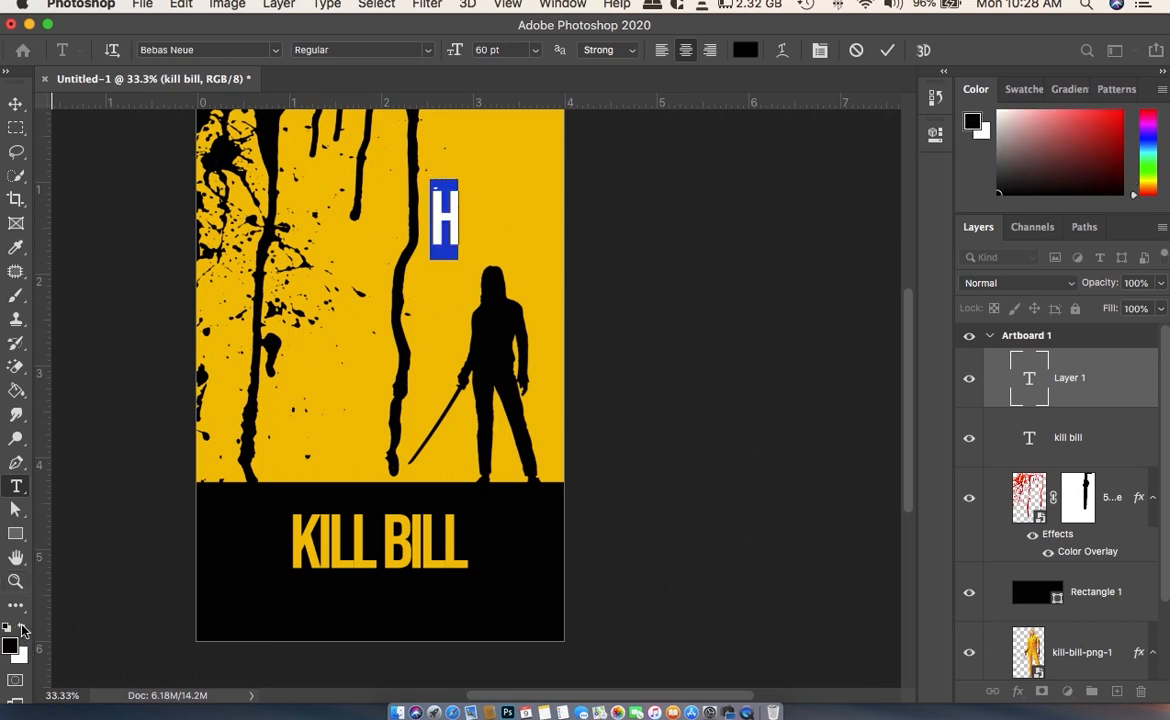
pyautogui.click(487, 50)
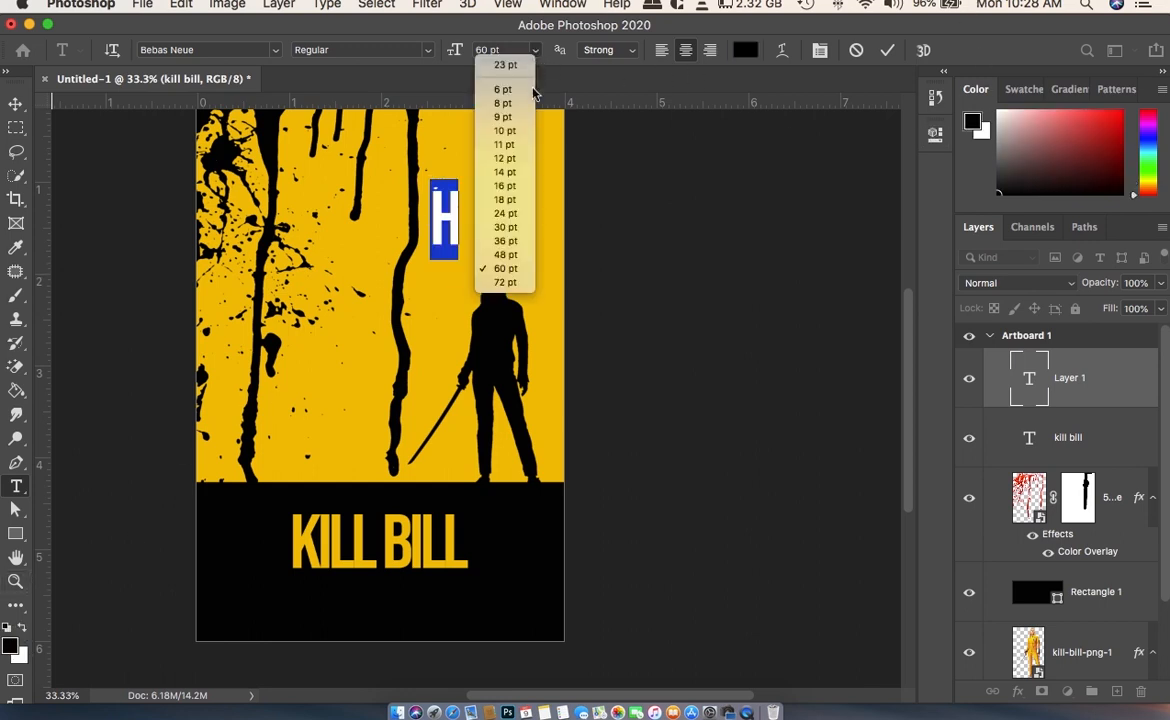
pyautogui.click(496, 213)
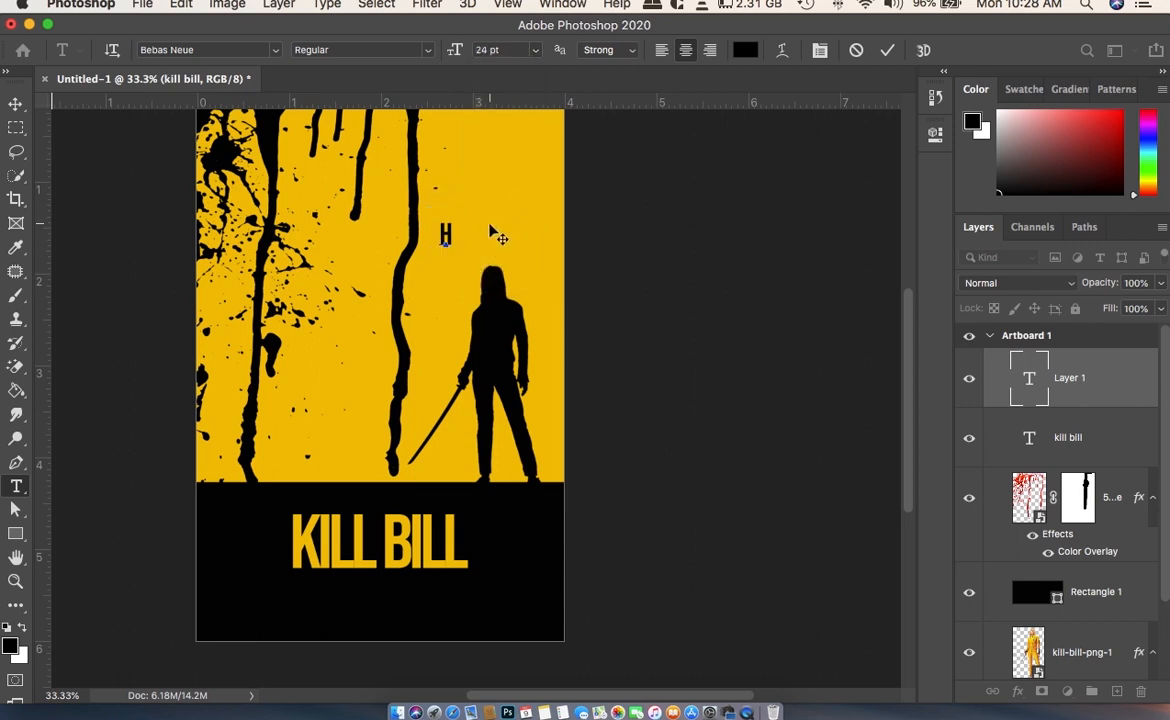
# - Complete the black text line above the silhouette so it reads "HERE COMES THE BRIDES" and commit it
pyautogui.write('RE COMES TH')
pyautogui.press('BackSpace')
pyautogui.press('BackSpace')
pyautogui.write('THE BRIDE')
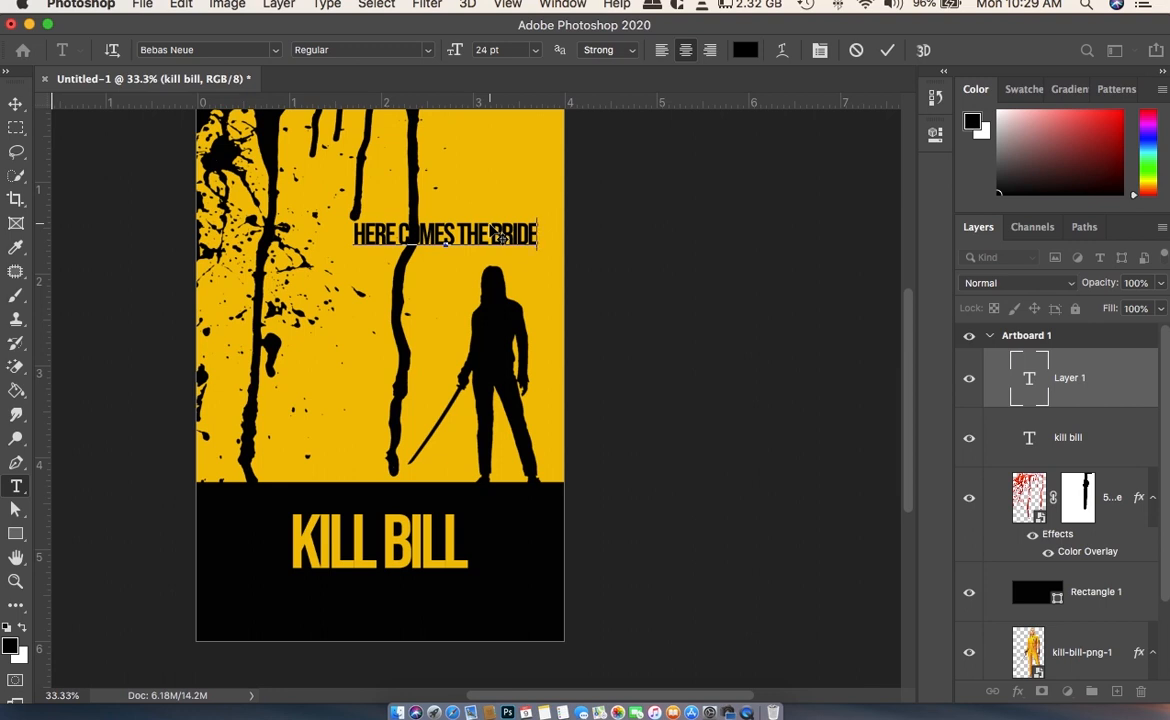
pyautogui.write('S')
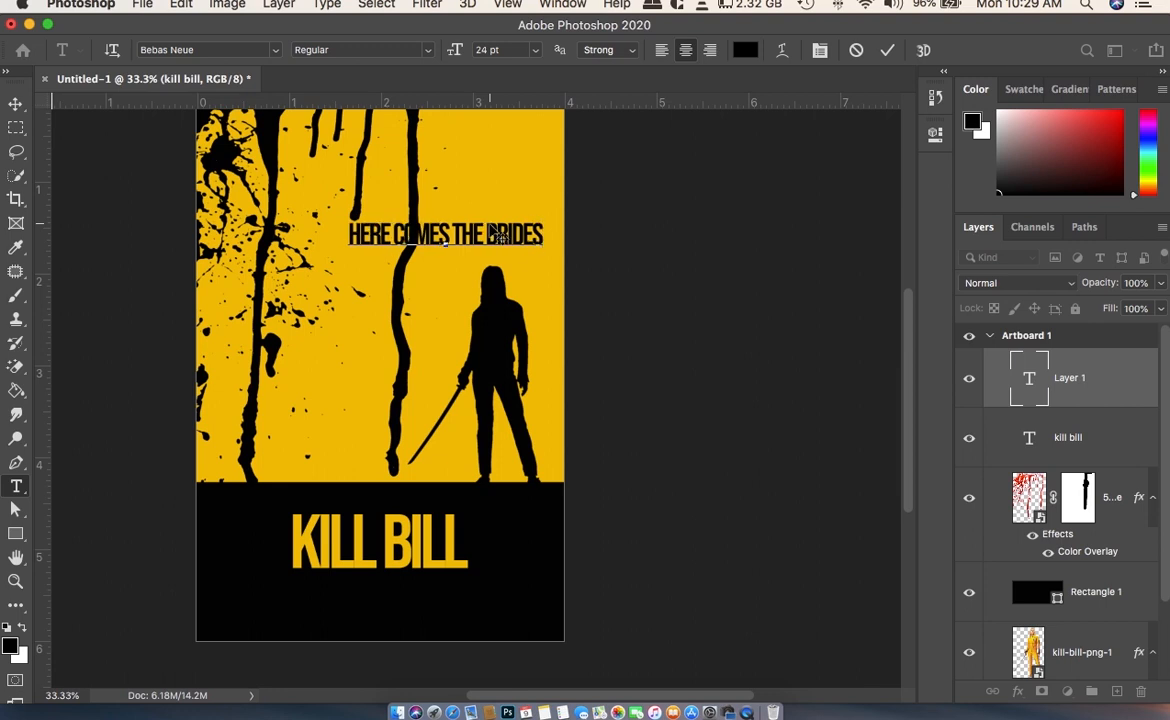
pyautogui.click(16, 104)
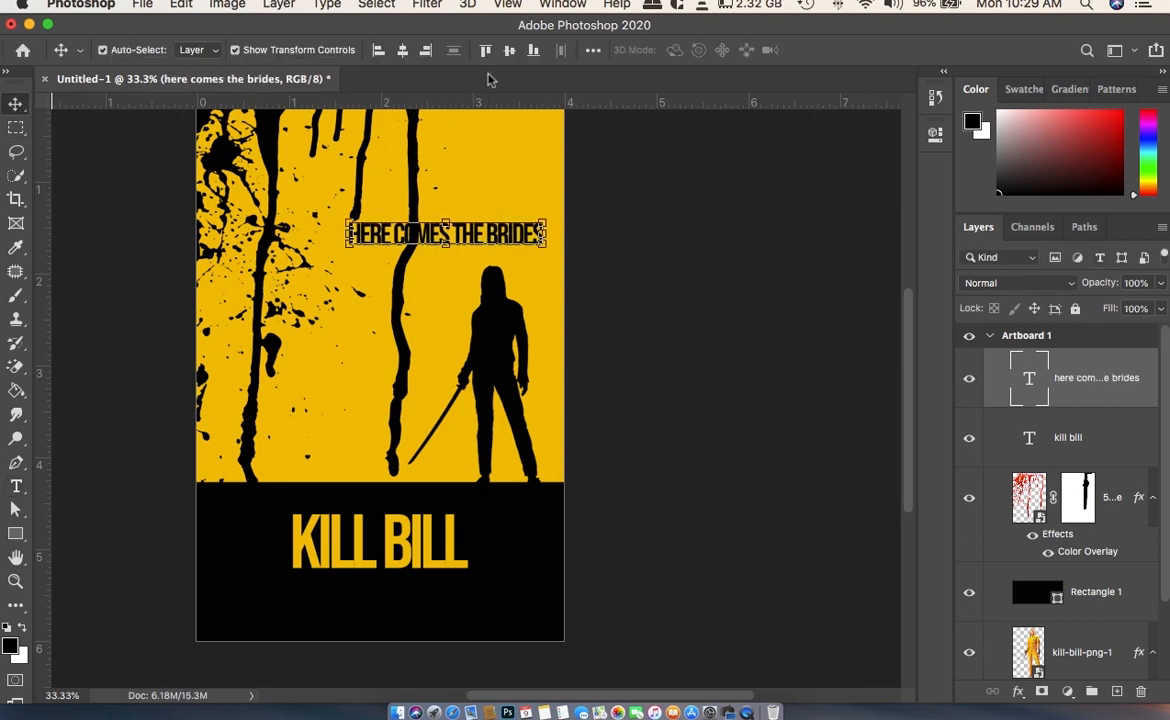
# - Set the tagline's size to 14 pt and place it just above the silhouette's head, clear of the blood drips
pyautogui.click(935, 133)
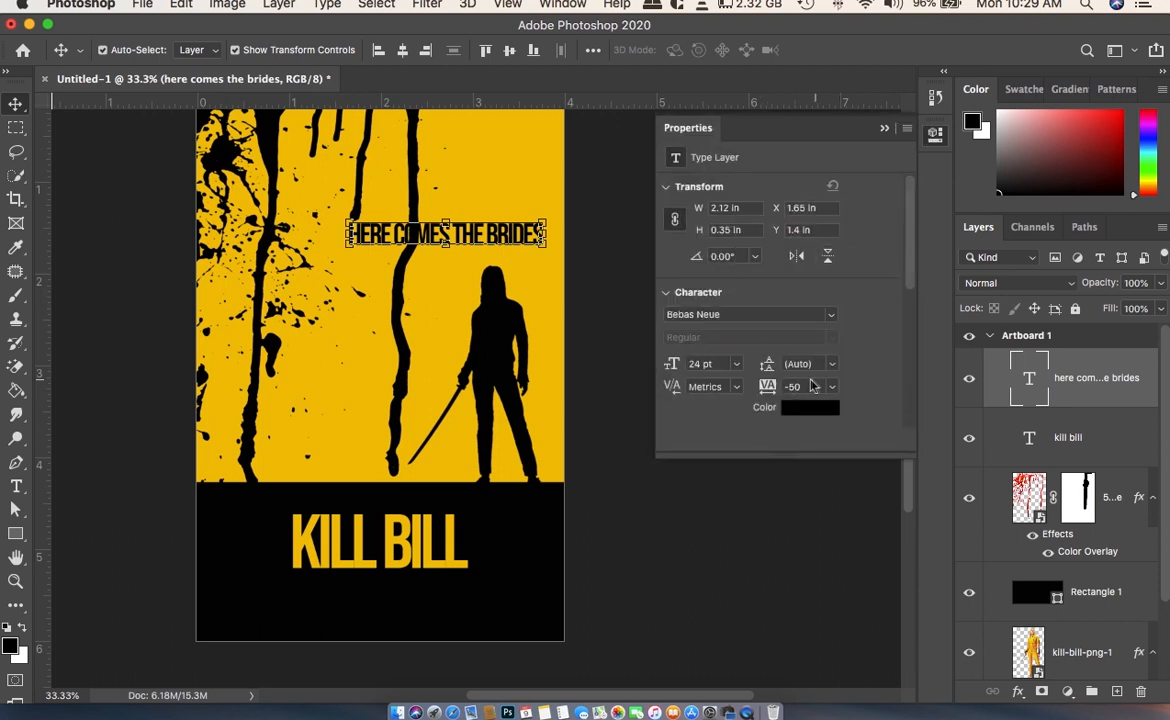
pyautogui.click(736, 364)
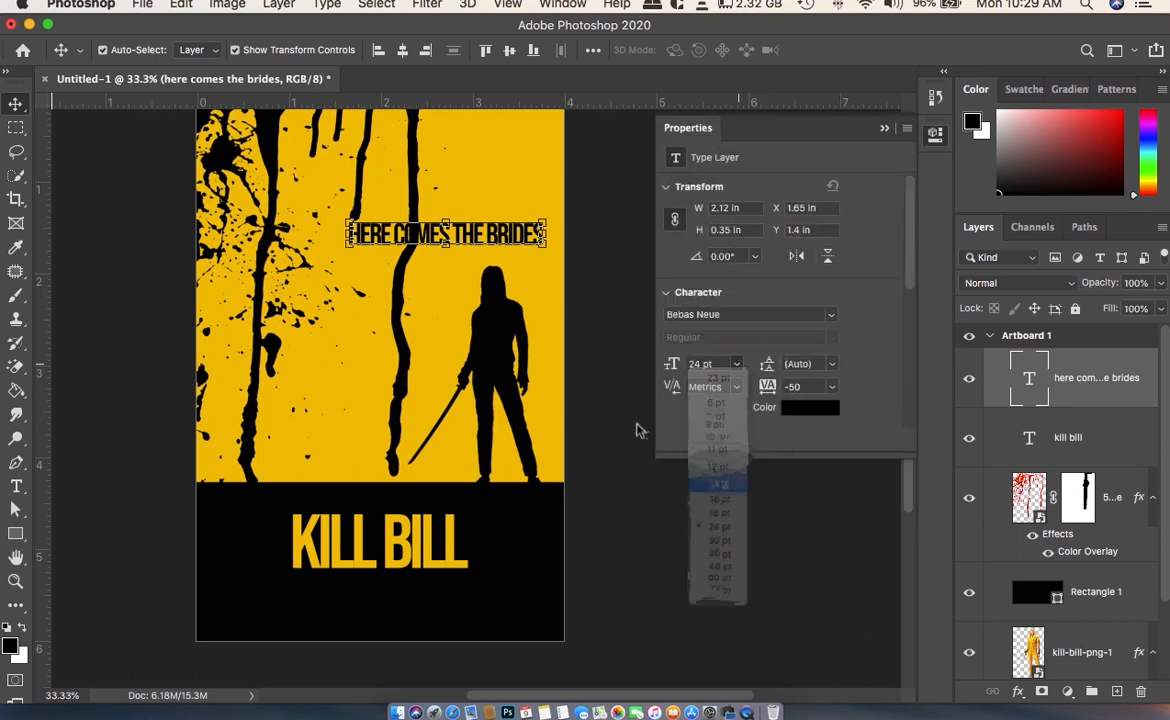
pyautogui.click(712, 478)
pyautogui.moveTo(475, 250); pyautogui.dragTo(521, 244)
pyautogui.click(605, 196)
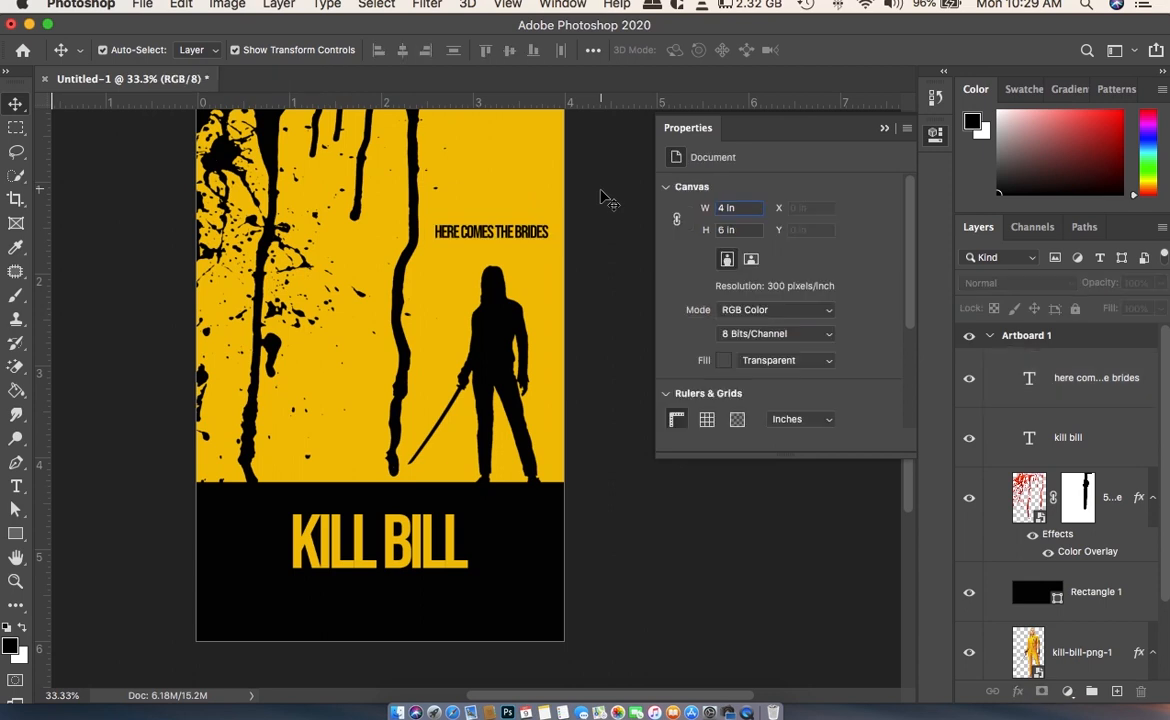
# - Add a new text line reading "UMA THURMAN" on the yellow area near the poster's upper edge
pyautogui.scroll(3, 603, 197)
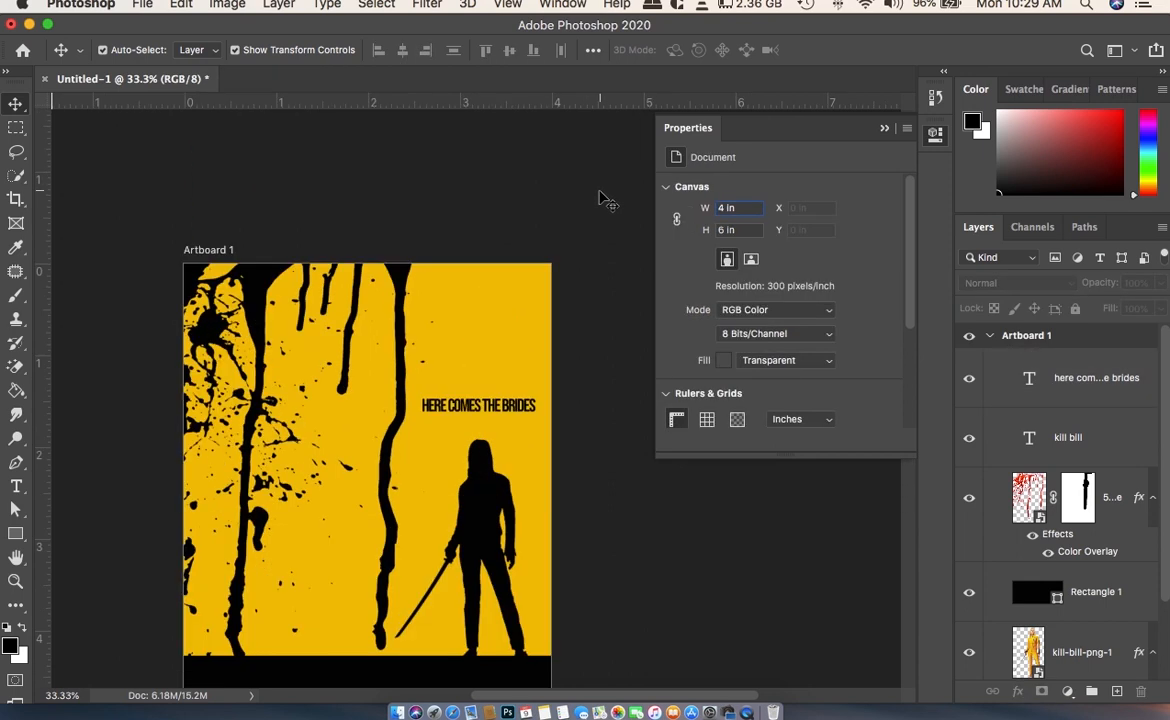
pyautogui.press('t')
pyautogui.click(420, 317)
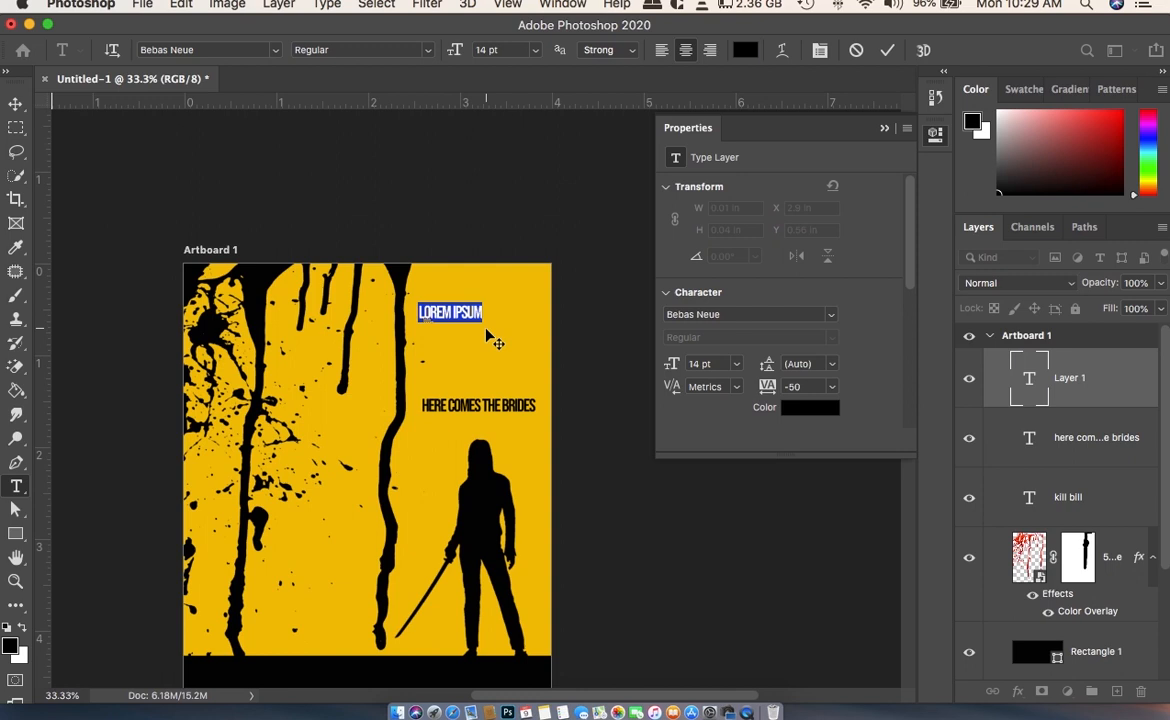
pyautogui.write('UMA THURMAN')
pyautogui.click(16, 103)
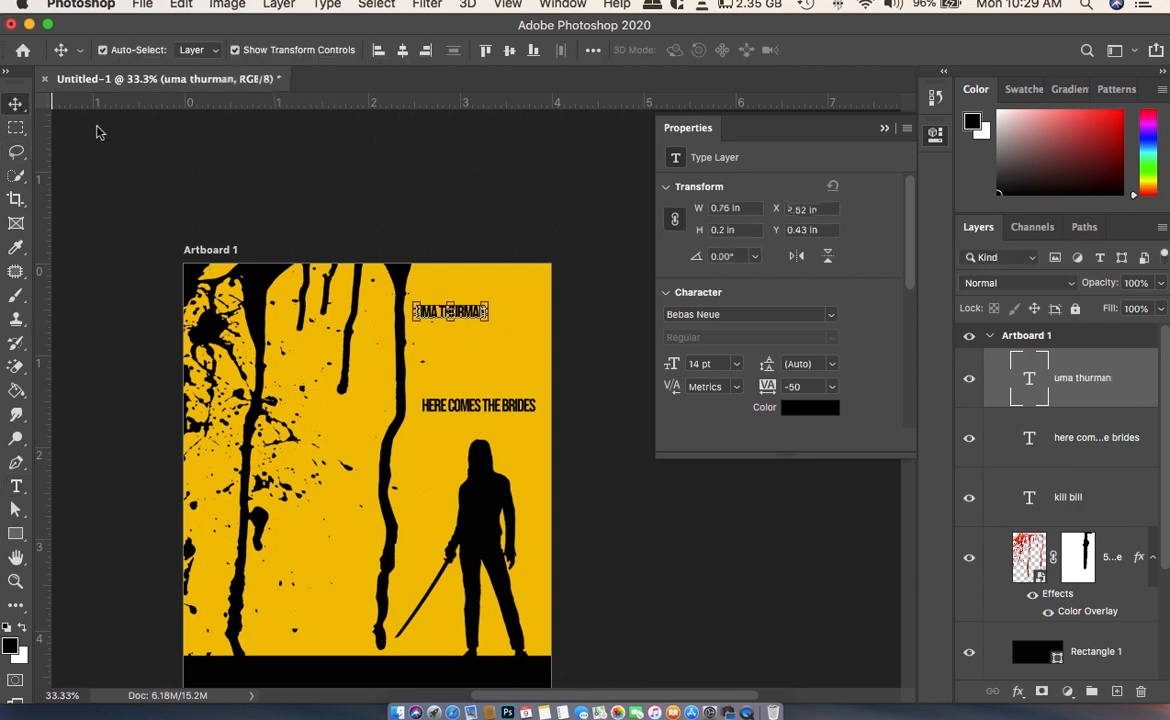
# - Move the UMA THURMAN text into the poster's upper-right corner and deselect it
pyautogui.click(885, 127)
pyautogui.moveTo(475, 316); pyautogui.dragTo(518, 290)
pyautogui.click(700, 338)
# - Add a period to the end of the "HERE COMES THE BRIDES" tagline
pyautogui.scroll(-5, 705, 342)
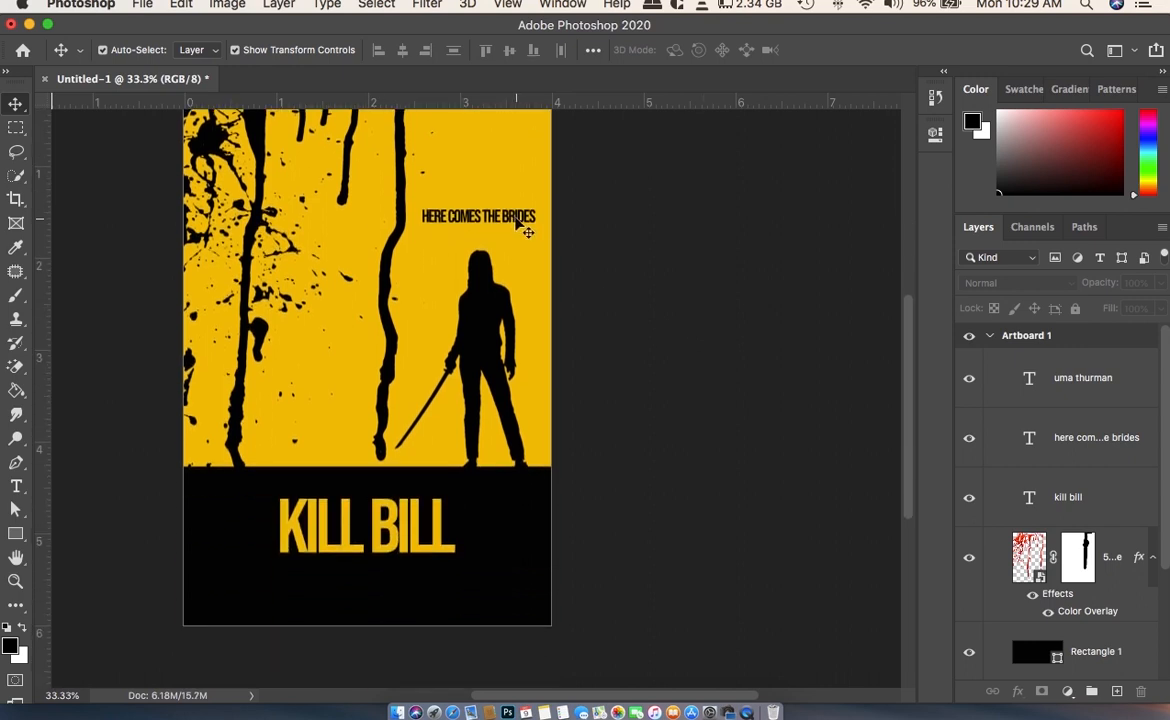
pyautogui.doubleClick(518, 217)
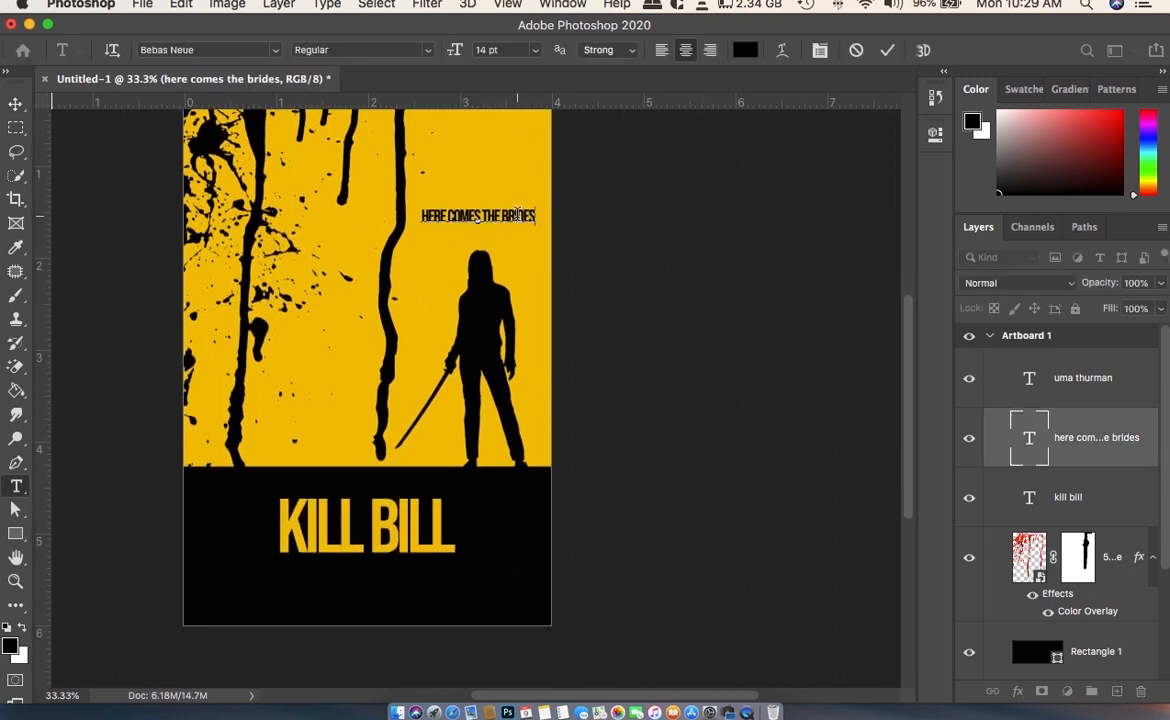
pyautogui.write('.')
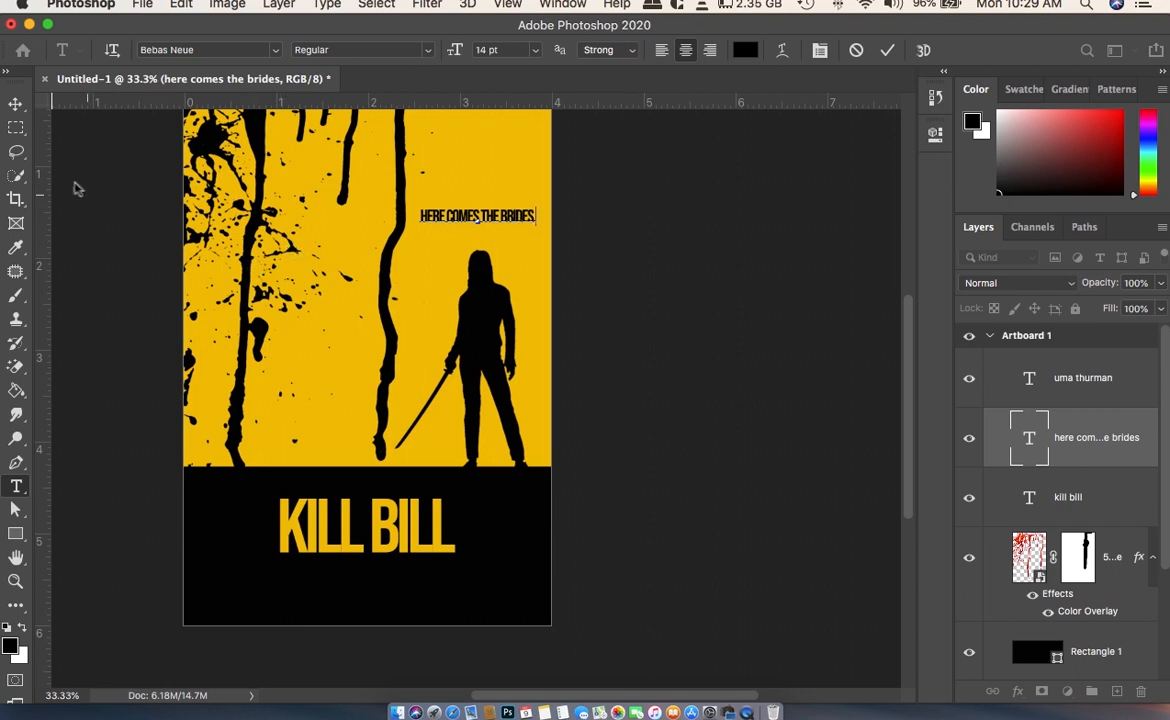
pyautogui.click(15, 104)
# - Align the right edges of the UMA THURMAN text and the tagline, and deselect them
pyautogui.scroll(3, 680, 292)
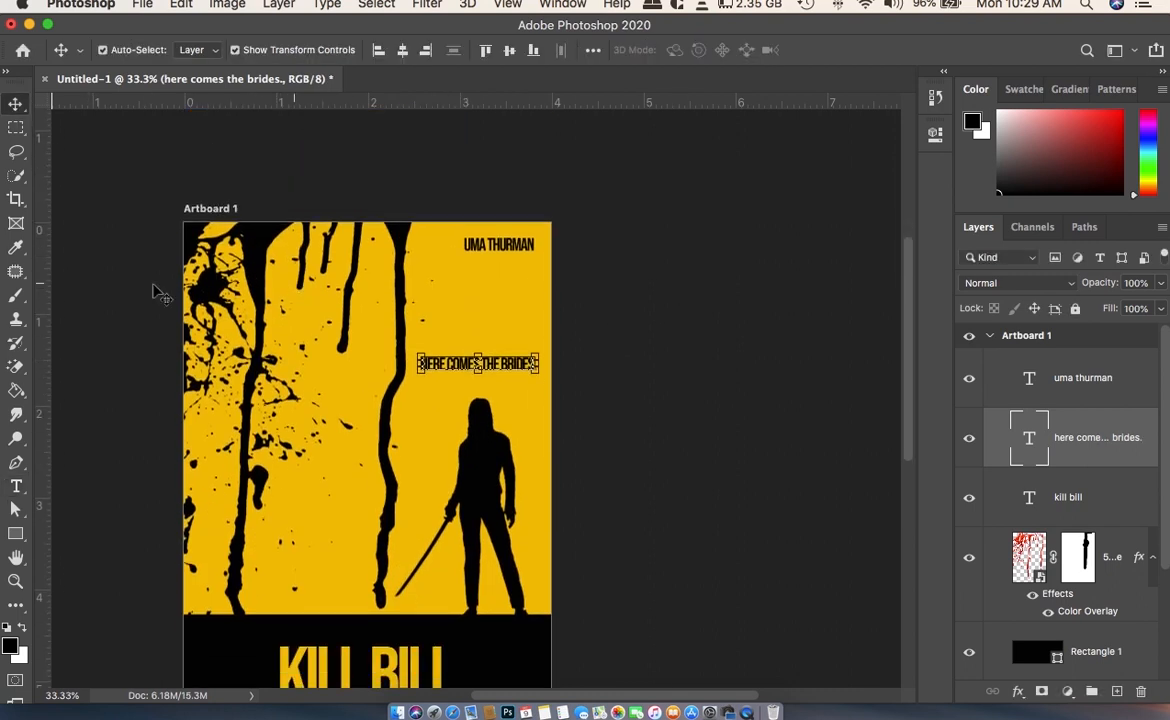
pyautogui.click(519, 251)
pyautogui.keyDown('shift'); pyautogui.click(515, 366); pyautogui.keyUp('shift')
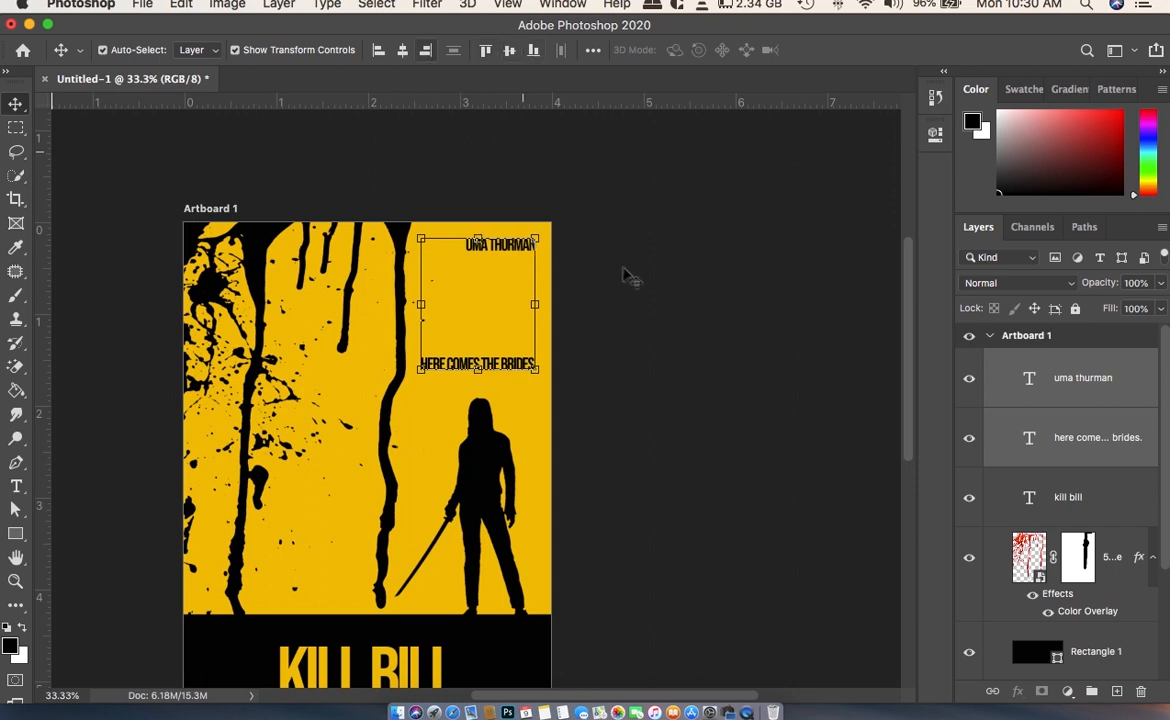
pyautogui.click(663, 295)
pyautogui.scroll(-3, 668, 290)
pyautogui.scroll(-3, 672, 282)
pyautogui.click(335, 345)
pyautogui.click(300, 550)
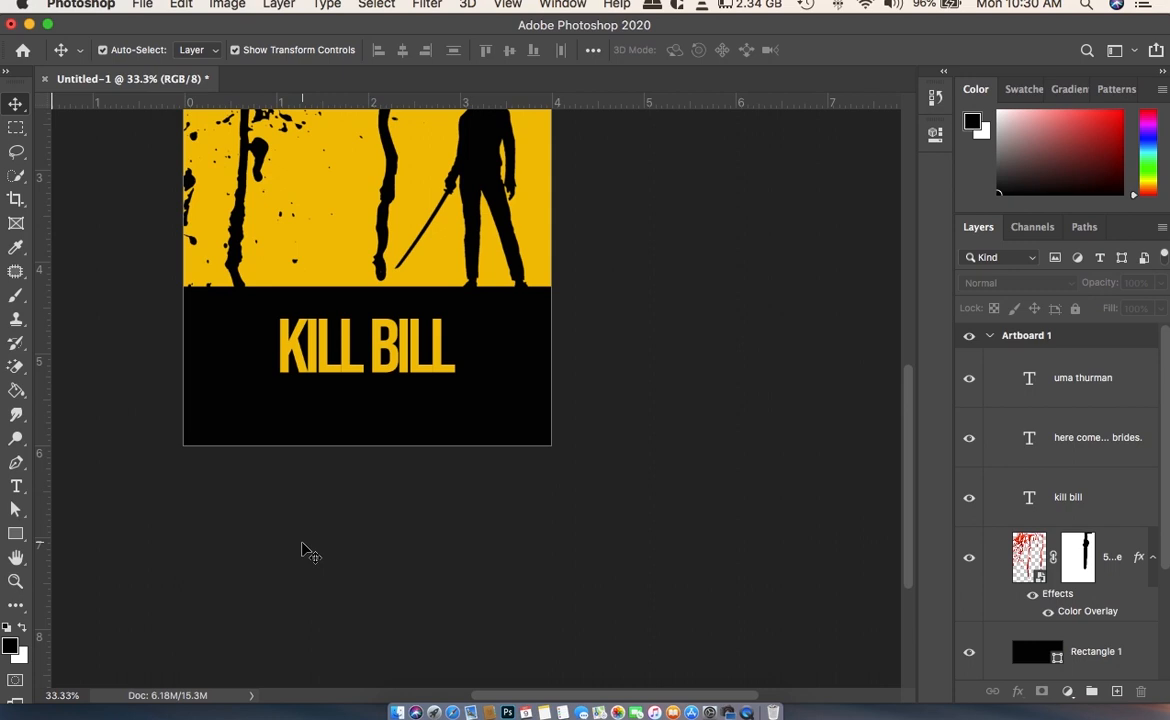
pyautogui.scroll(5, 305, 550)
pyautogui.hscroll(1, 305, 550)
pyautogui.press('t')
pyautogui.click(338, 530)
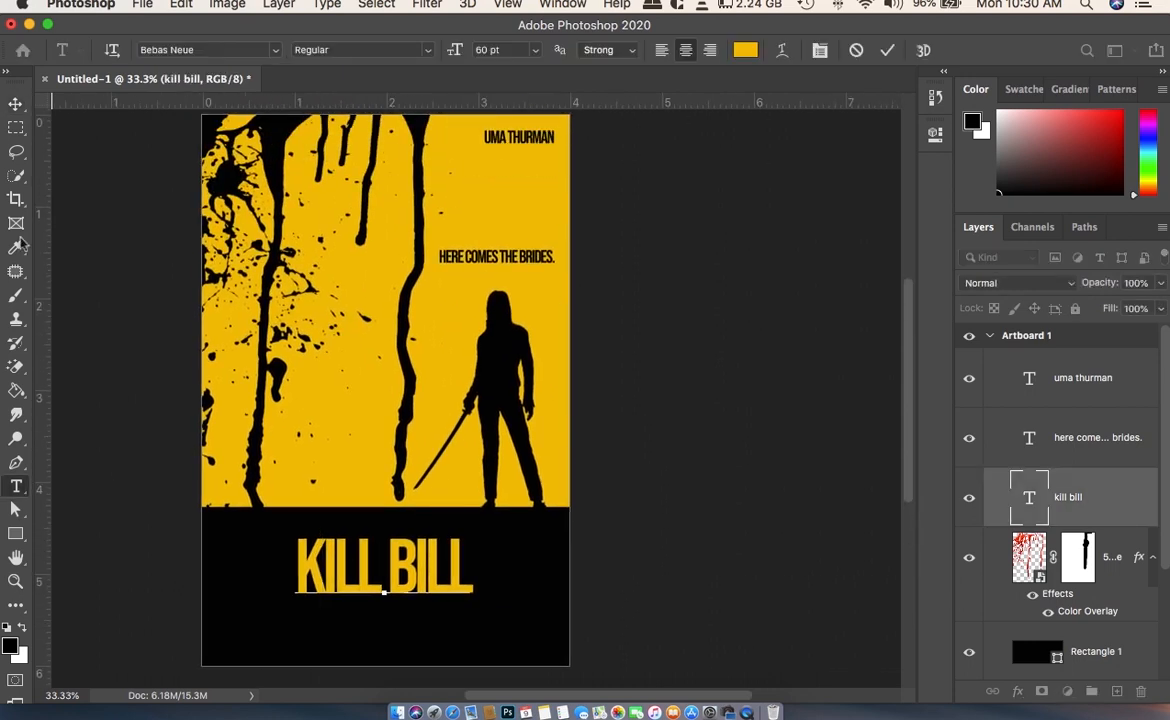
pyautogui.click(15, 103)
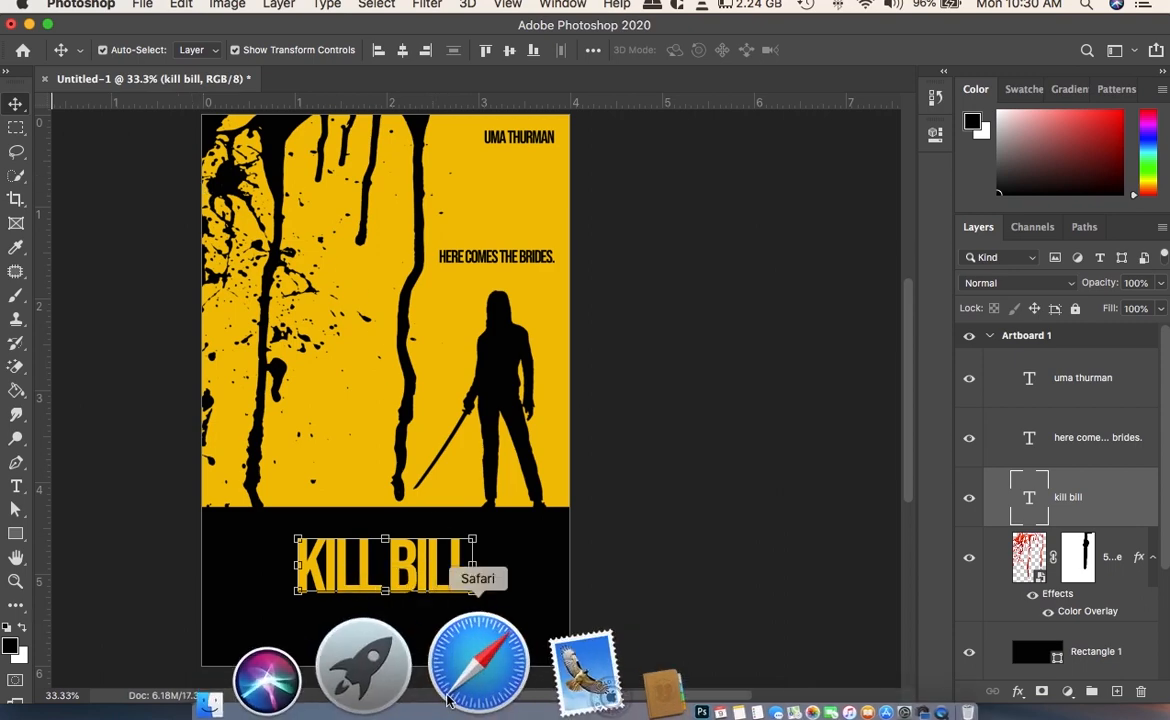
# - Switch to Safari for the credit line "film réalisé par Quentin Tarantino avec Uma Thurman" and paste it as new text on the poster's yellow area
pyautogui.click(478, 665)
pyautogui.click(345, 642)
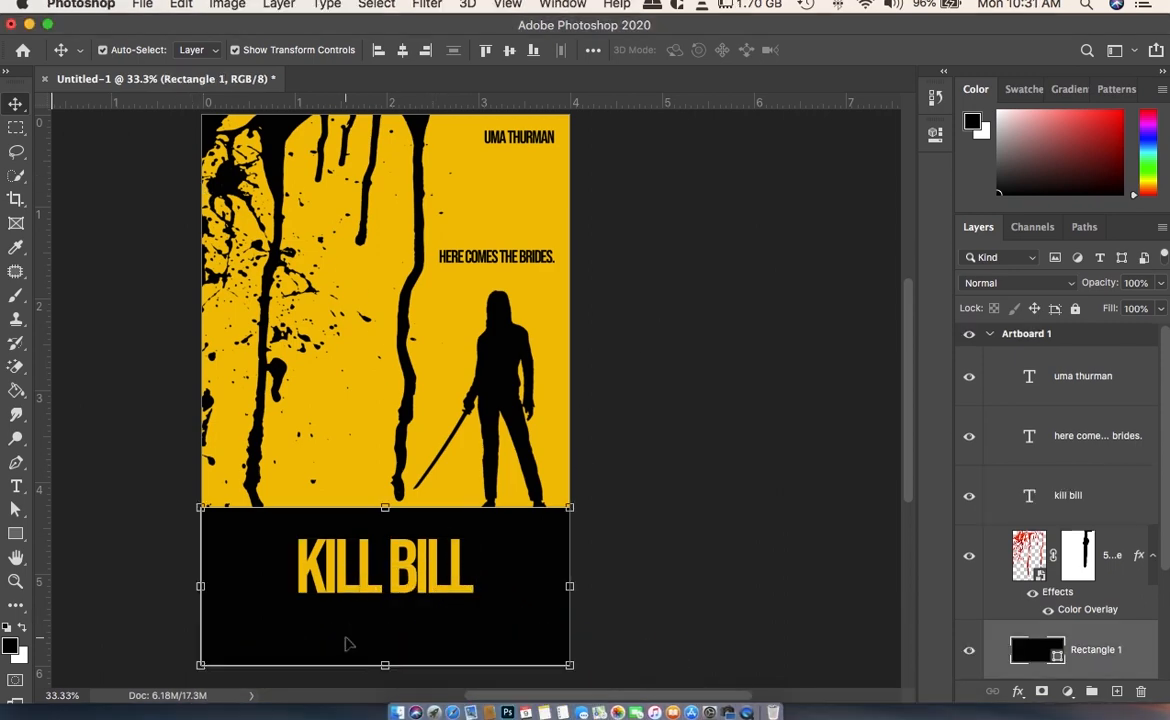
pyautogui.press('t')
pyautogui.click(330, 540)
pyautogui.press('Escape')
pyautogui.click(292, 472)
pyautogui.press('super+v')
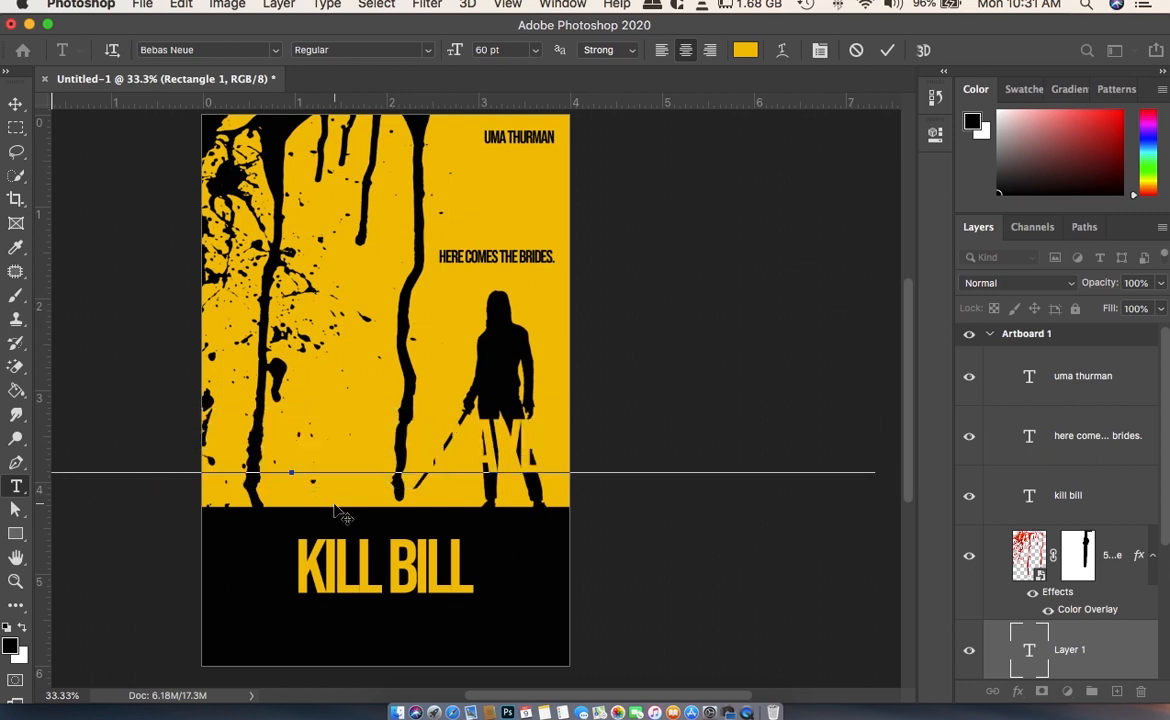
pyautogui.click(15, 103)
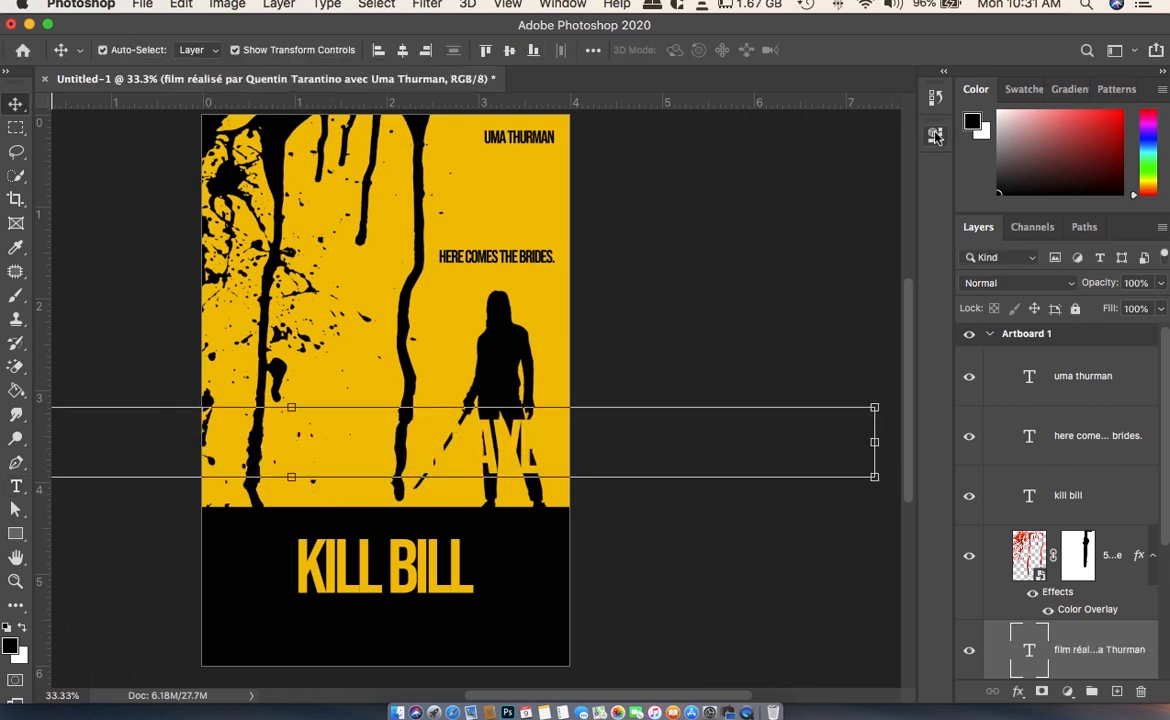
# - Set the pasted credit line's size to 16 pt
pyautogui.click(935, 132)
pyautogui.click(736, 364)
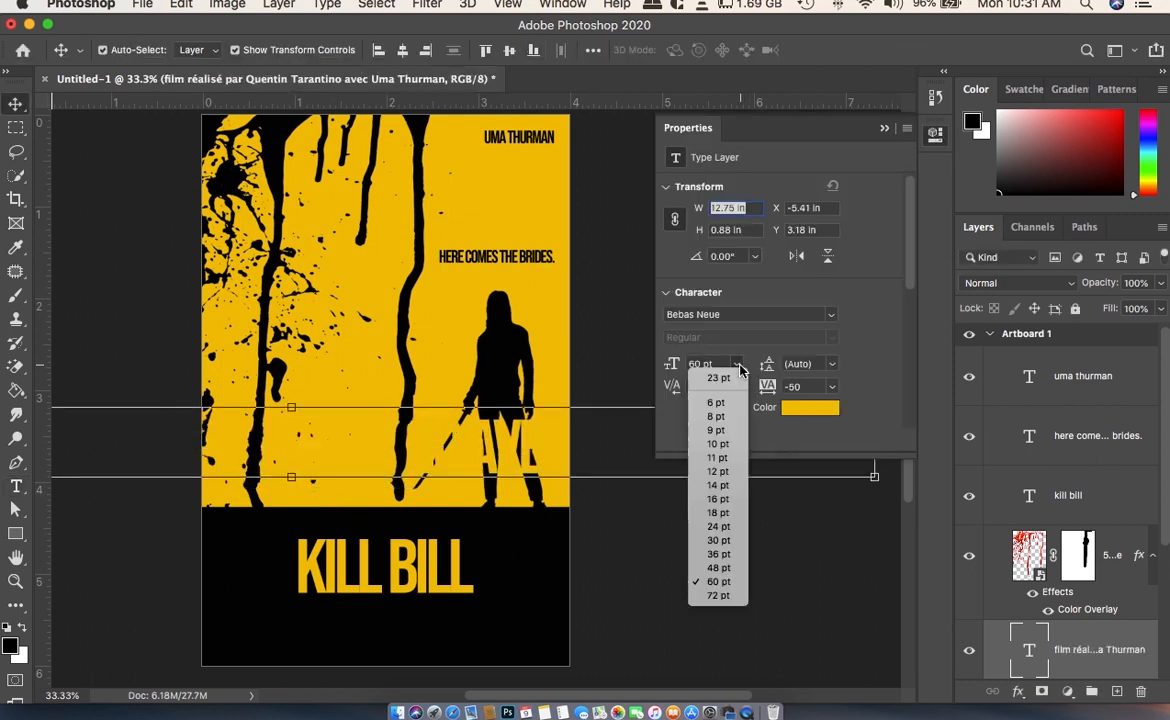
pyautogui.click(721, 499)
# - Undo the accidental move of the blood splatter and lock its layer
pyautogui.moveTo(372, 428); pyautogui.dragTo(466, 548)
pyautogui.press('super+z')
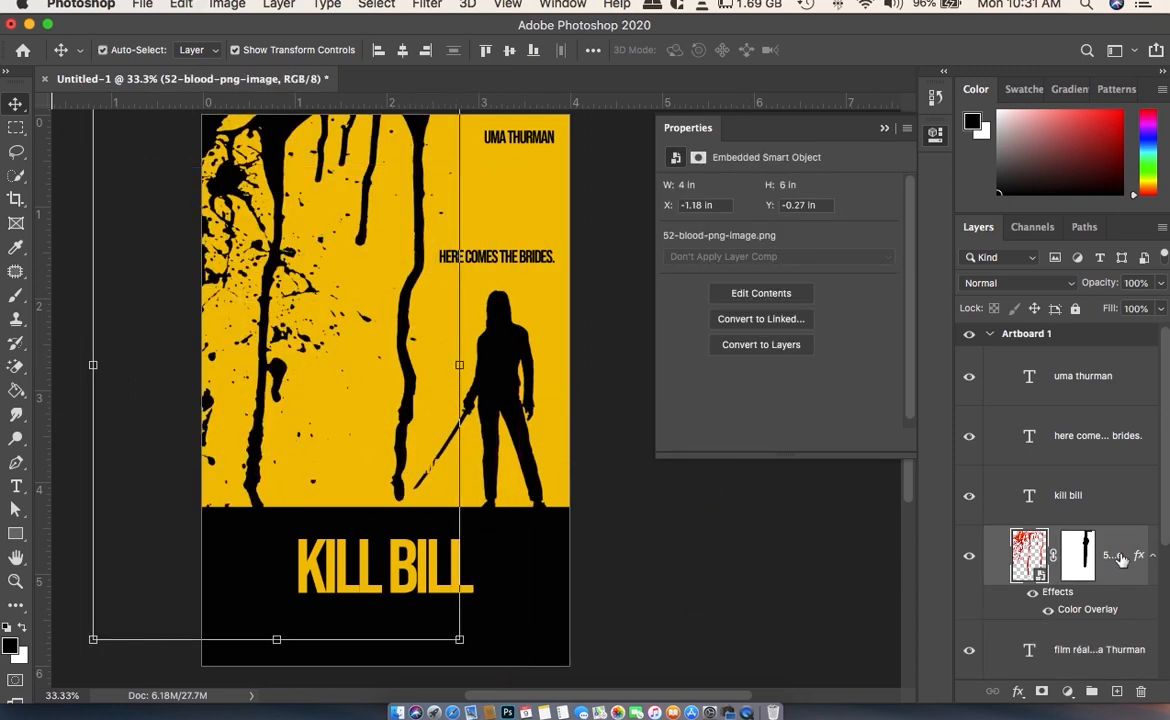
pyautogui.click(1075, 309)
# - Move the credit line into the black band directly above the KILL BILL title and place its layer above the title's layer
pyautogui.keyDown('super'); pyautogui.click(362, 476); pyautogui.keyUp('super')
pyautogui.moveTo(431, 488); pyautogui.dragTo(520, 537)
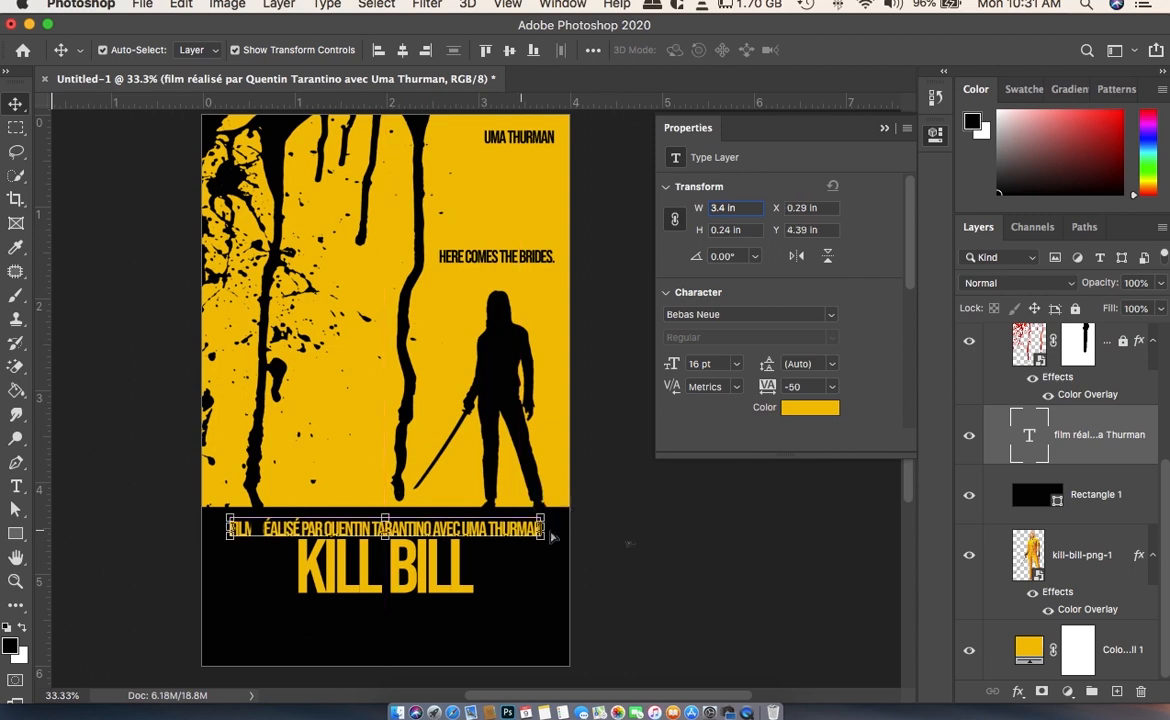
pyautogui.scroll(5, 1110, 444)
pyautogui.moveTo(1074, 645); pyautogui.dragTo(1075, 444)
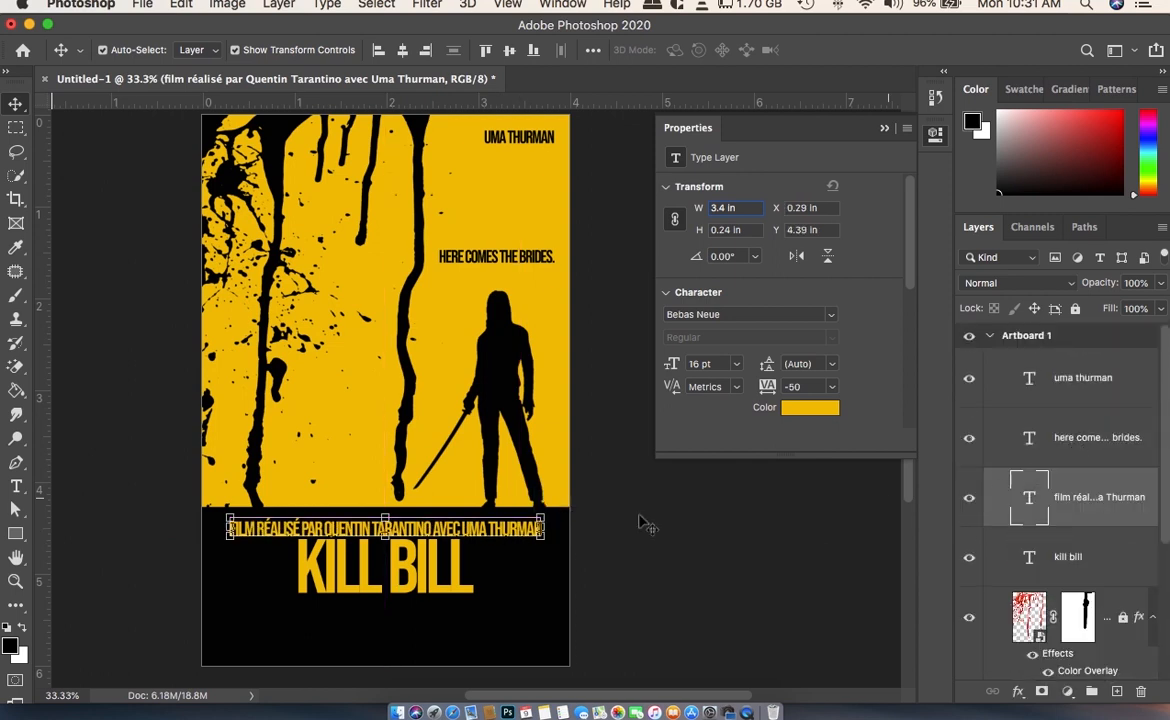
# - Try the credit line in AvantGarde Bk BT Demi at 12 pt, and return its font to Bebas Neue
pyautogui.click(830, 318)
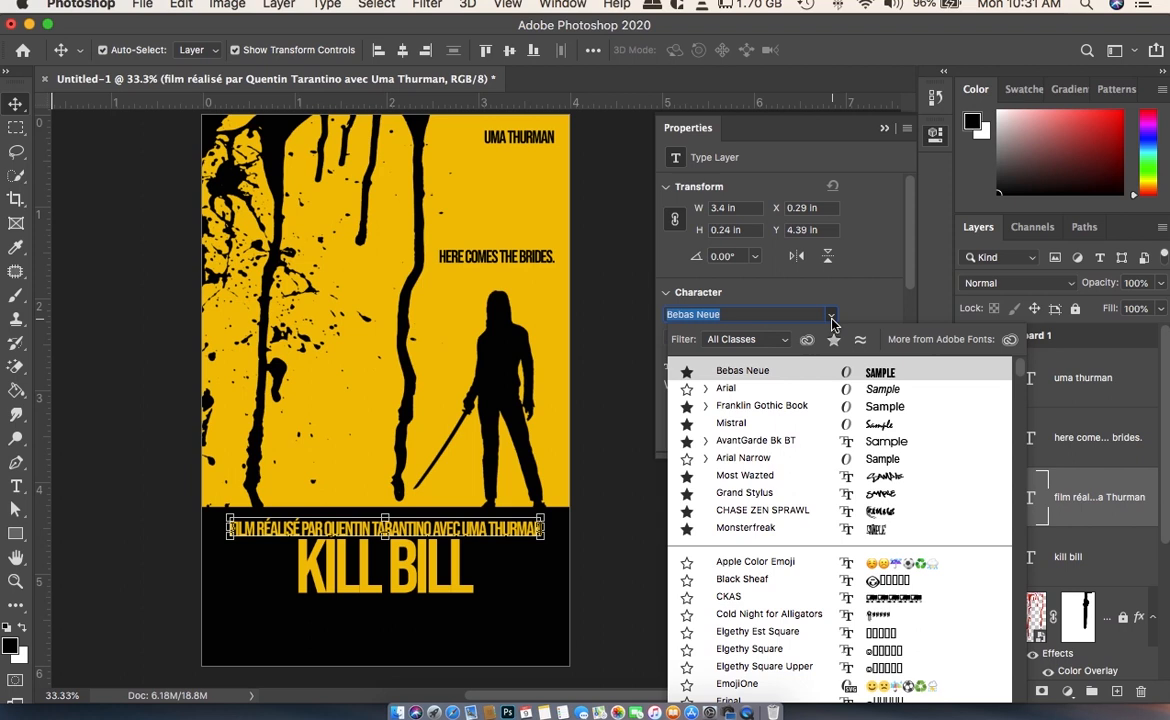
pyautogui.click(882, 443)
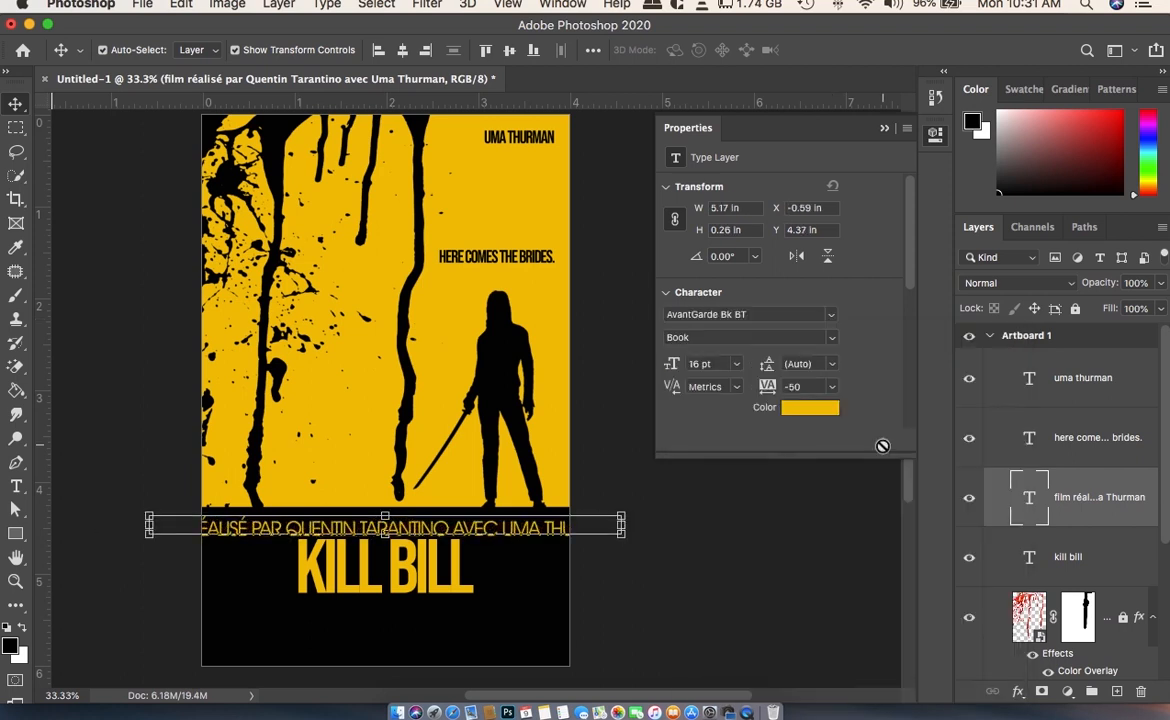
pyautogui.click(830, 343)
pyautogui.click(760, 348)
pyautogui.click(741, 366)
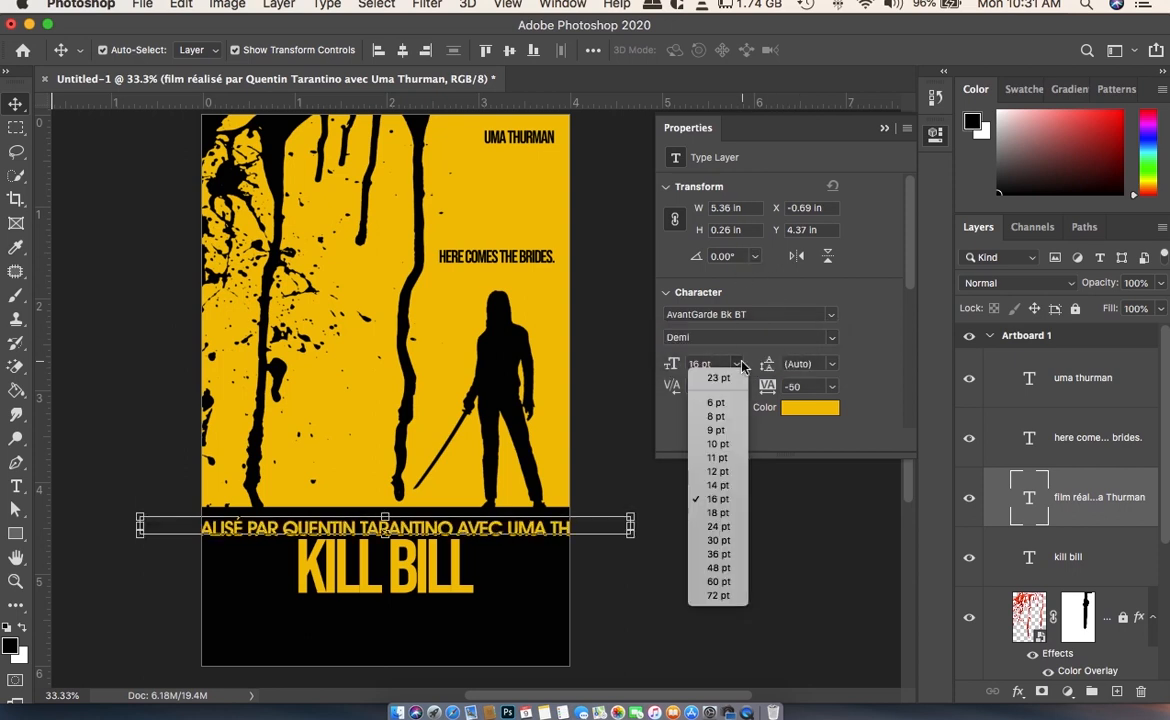
pyautogui.click(727, 472)
pyautogui.click(815, 314)
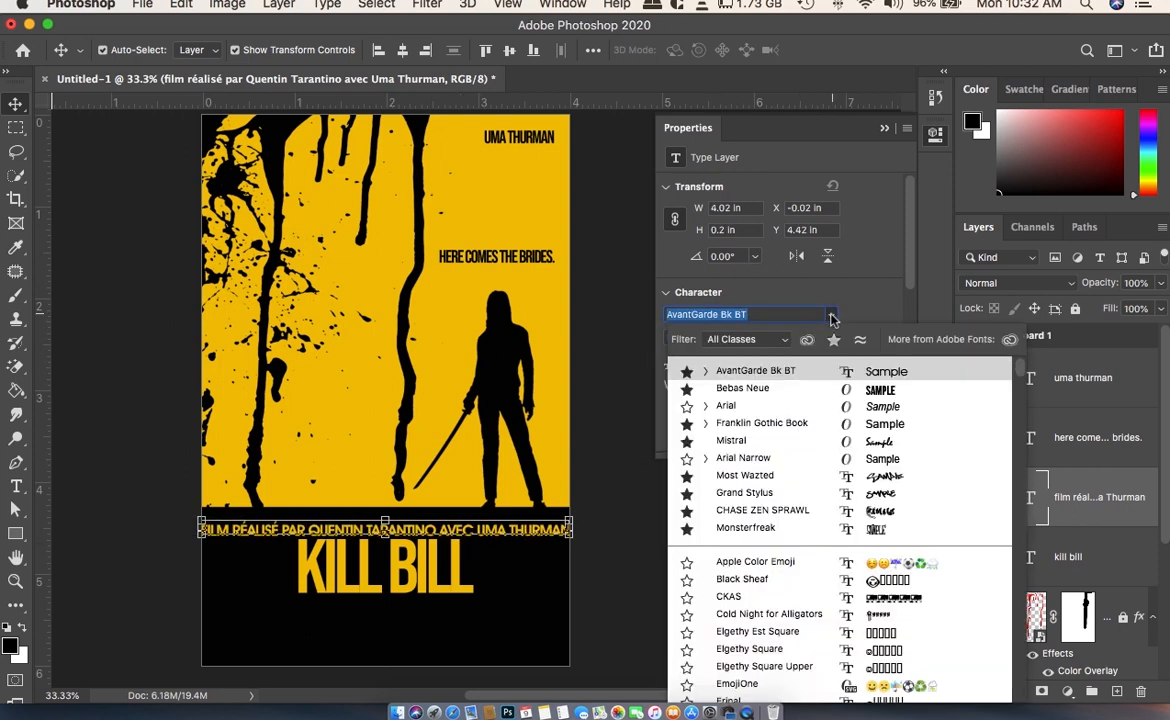
pyautogui.click(743, 388)
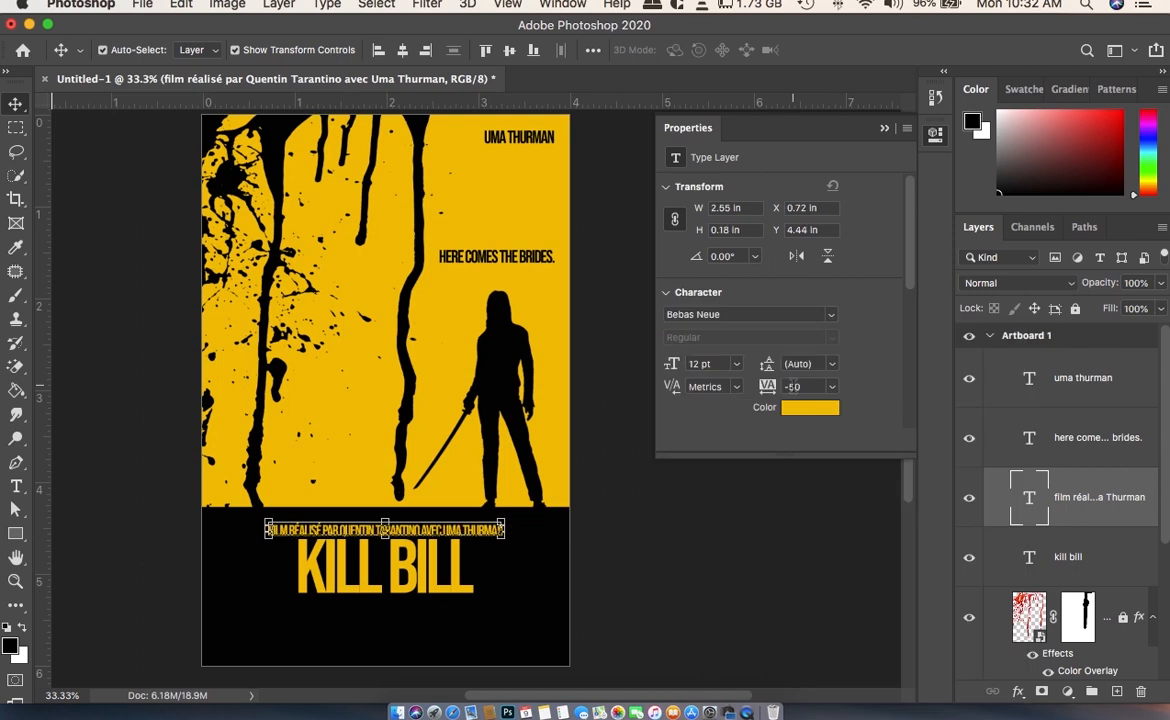
# - Set the credit line's size to 10 pt and deselect it
pyautogui.click(740, 367)
pyautogui.click(718, 444)
pyautogui.click(455, 545)
pyautogui.click(447, 535)
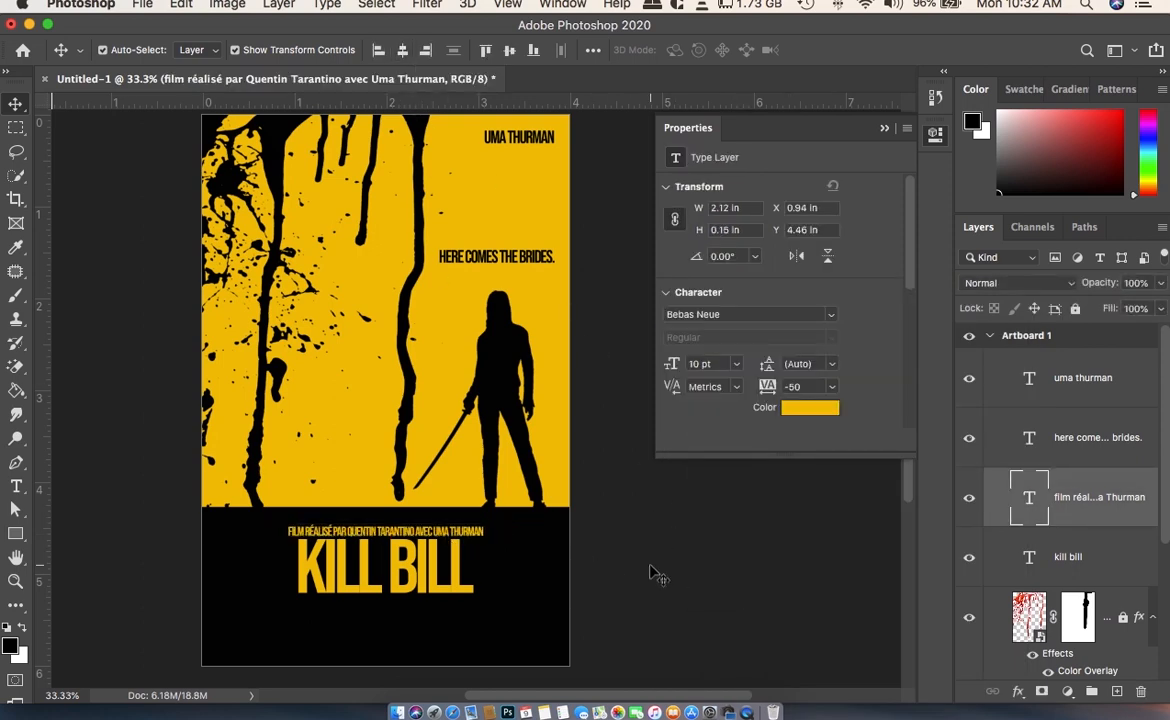
pyautogui.click(612, 570)
# - Nudge the credit line up slightly to leave a small gap above the KILL BILL title, and deselect it
pyautogui.scroll(-3, 611, 567)
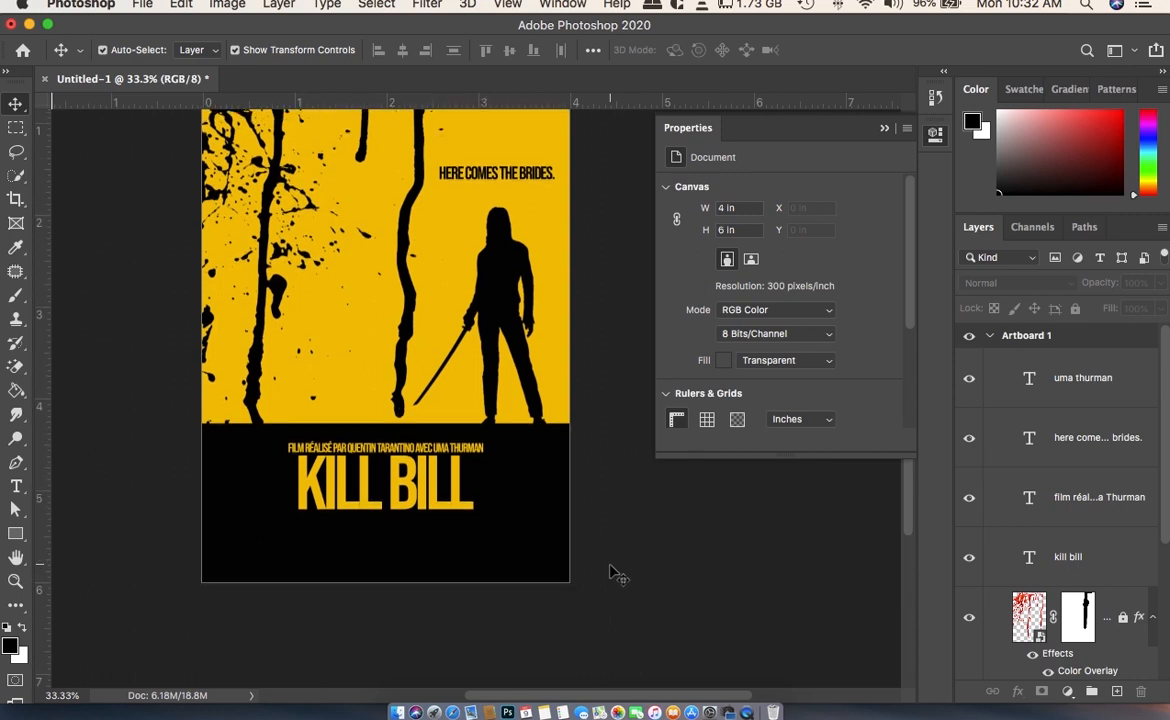
pyautogui.click(403, 448)
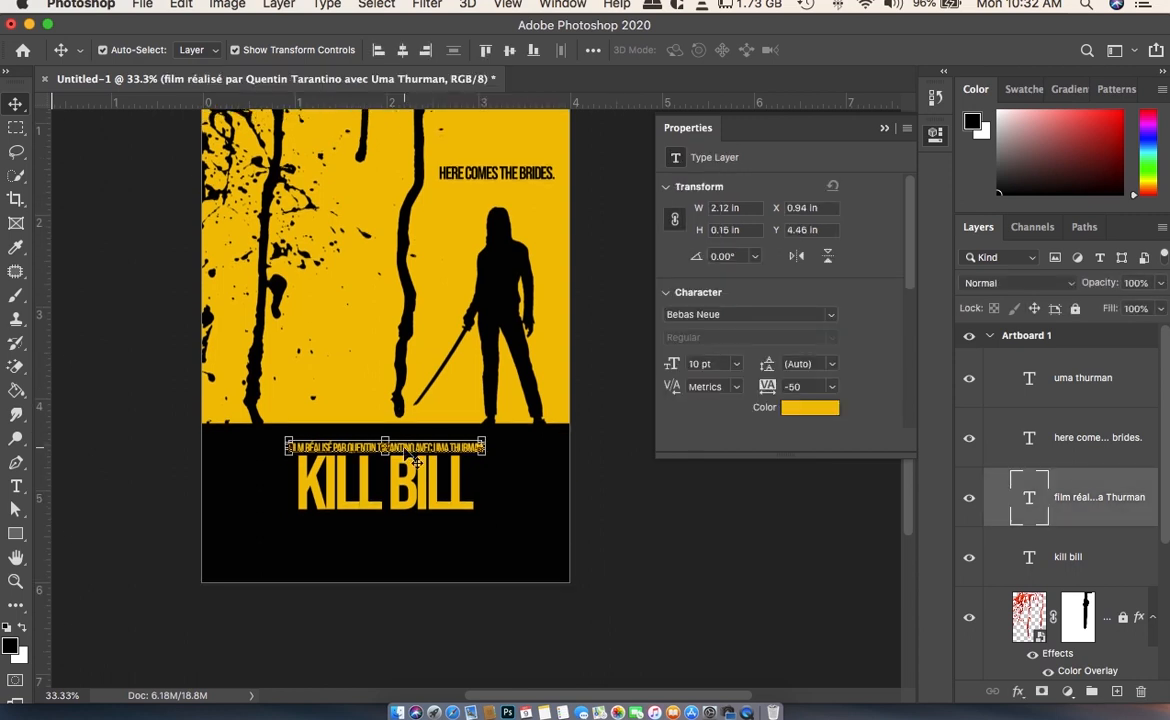
pyautogui.click(645, 520)
pyautogui.click(458, 445)
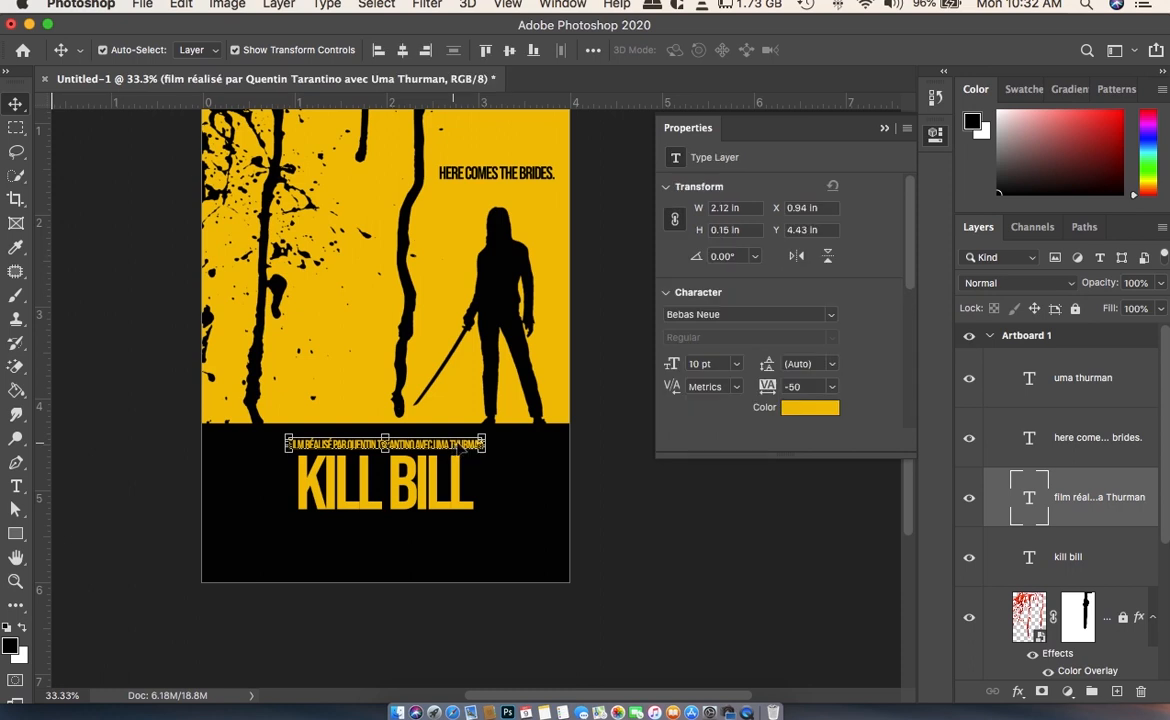
pyautogui.click(660, 503)
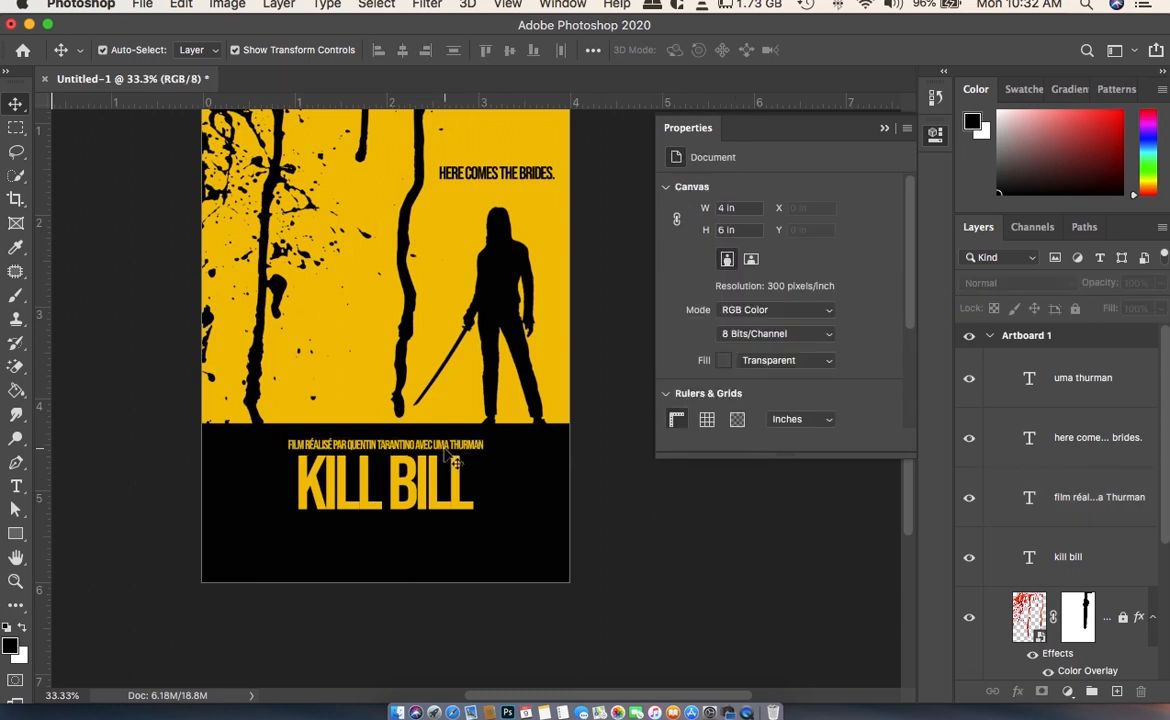
# - Draw a paragraph text box about 2.91 by 0.5 in below the KILL BILL title and set its placeholder text to 8 pt
pyautogui.click(16, 486)
pyautogui.moveTo(254, 528); pyautogui.dragTo(522, 580)
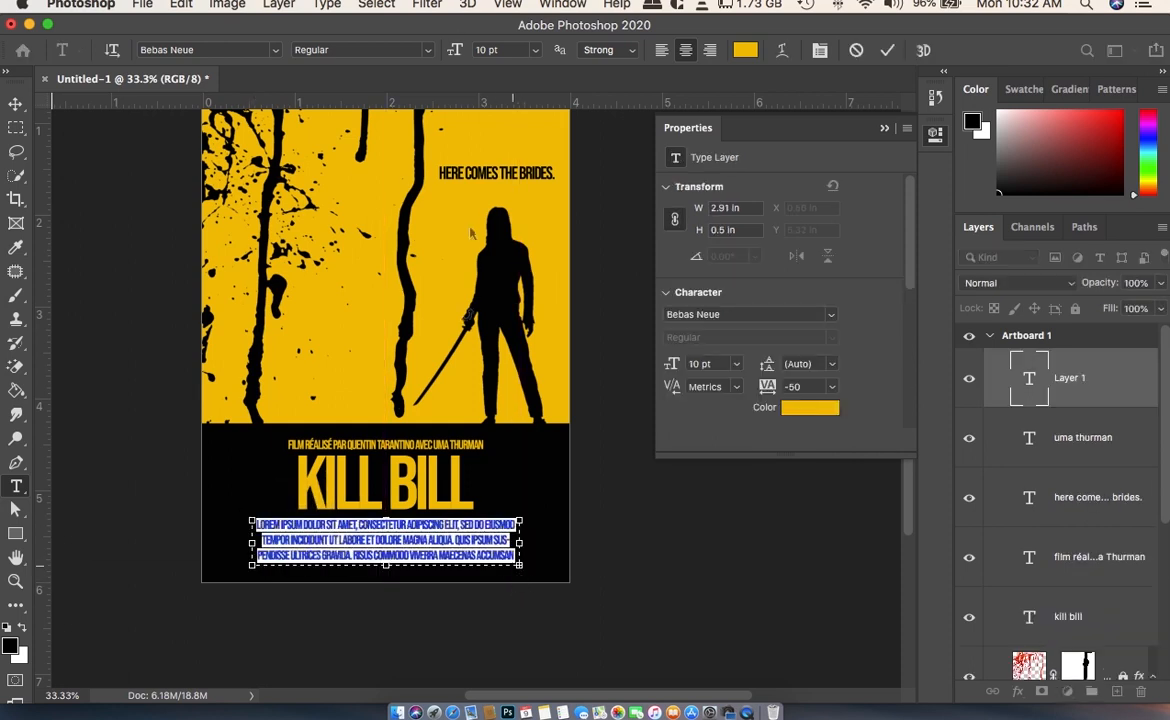
pyautogui.click(535, 49)
pyautogui.click(500, 99)
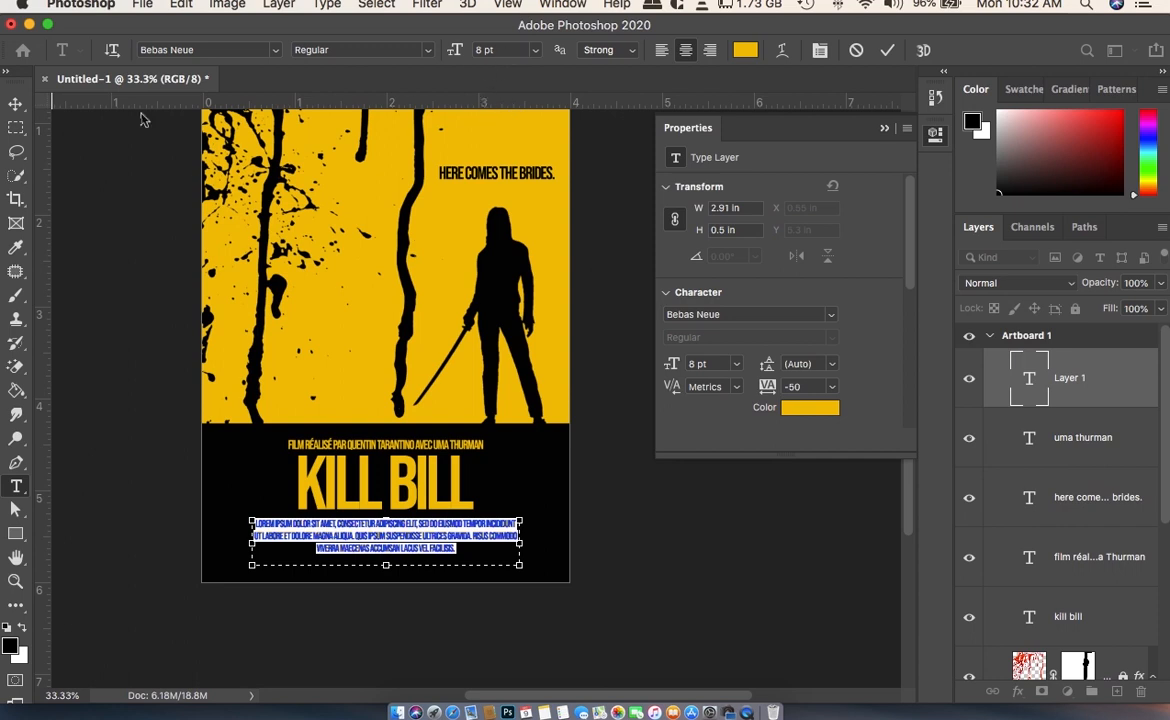
# - Commit the placeholder credits paragraph below the KILL BILL title and deselect it
pyautogui.click(15, 103)
pyautogui.click(632, 567)
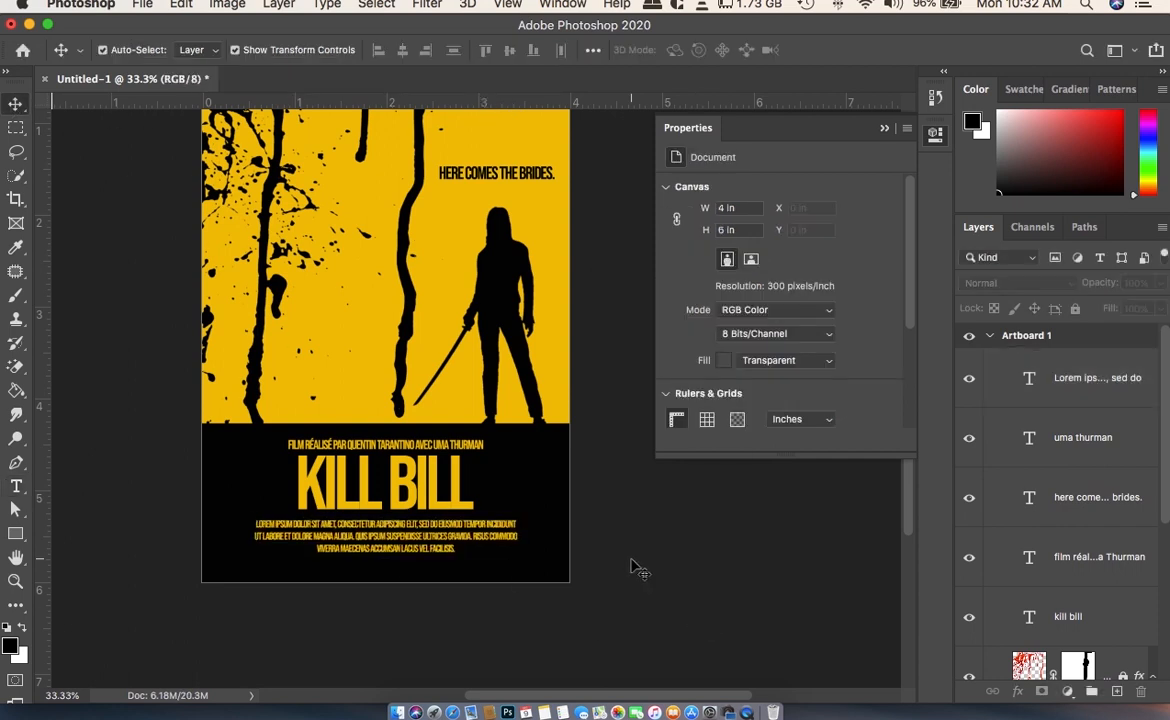
pyautogui.scroll(3, 632, 567)
pyautogui.scroll(-3, 632, 567)
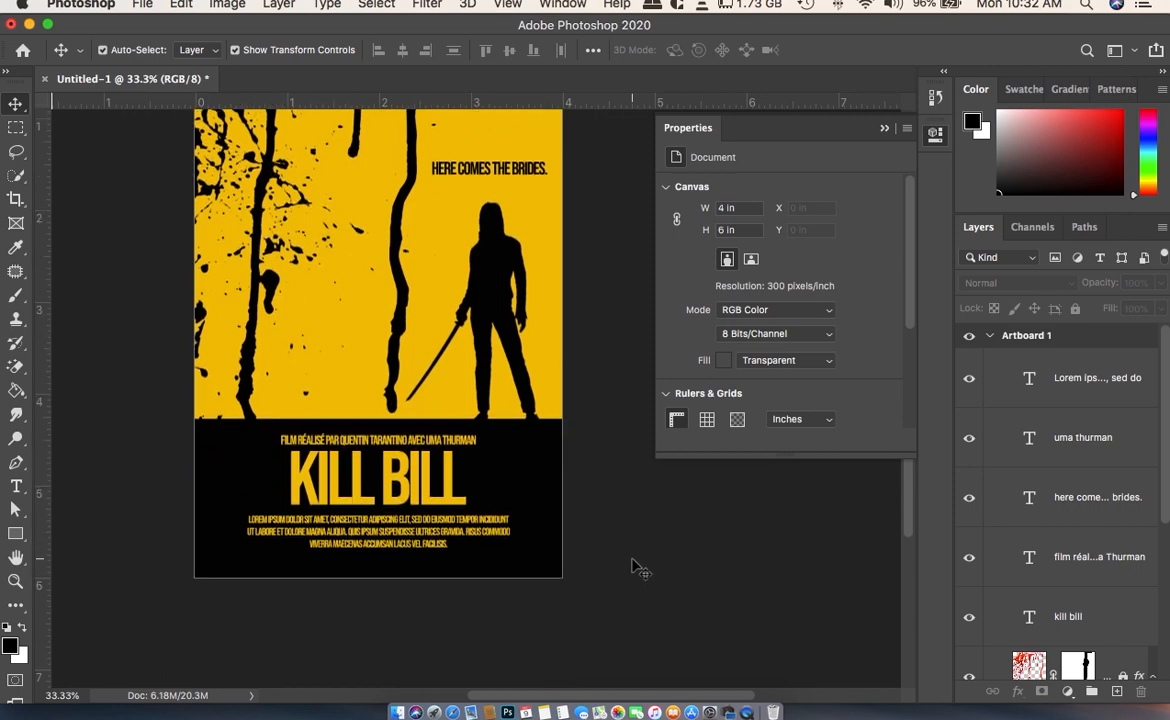
pyautogui.click(15, 533)
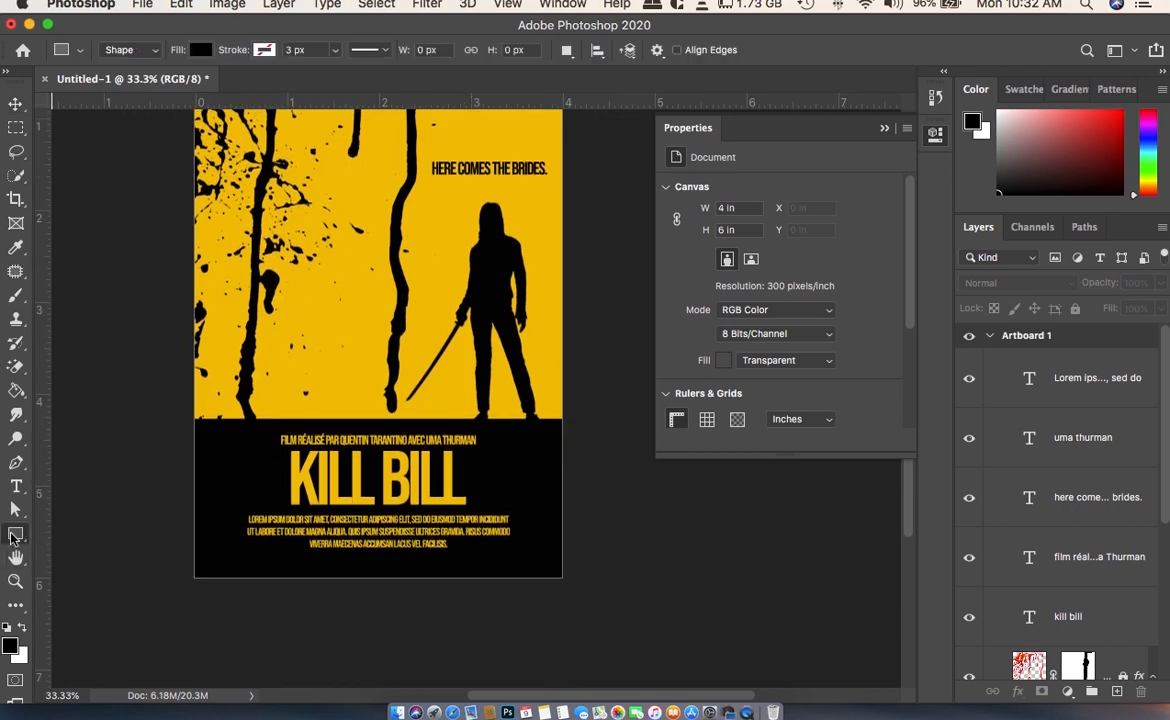
pyautogui.click(16, 106)
pyautogui.click(140, 5)
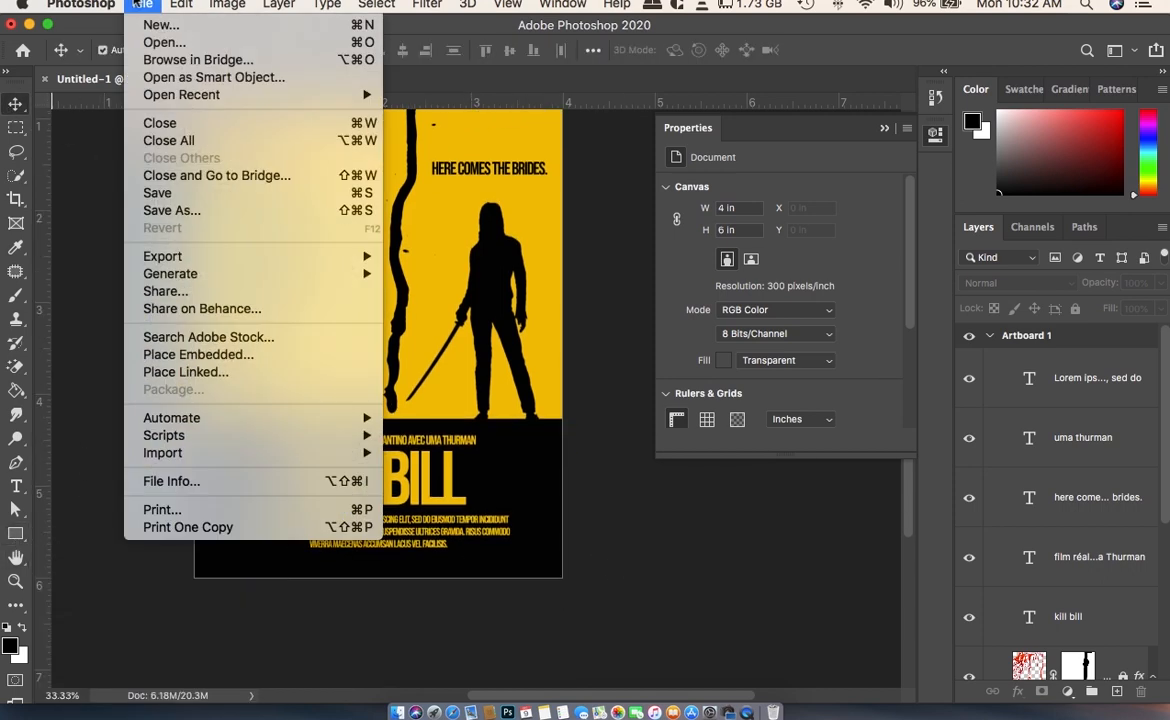
pyautogui.click(128, 368)
# - Draw a custom flower shape with rounded petals, about 71 by 77 px, in the yellow area between the two long blood drips
pyautogui.click(15, 532)
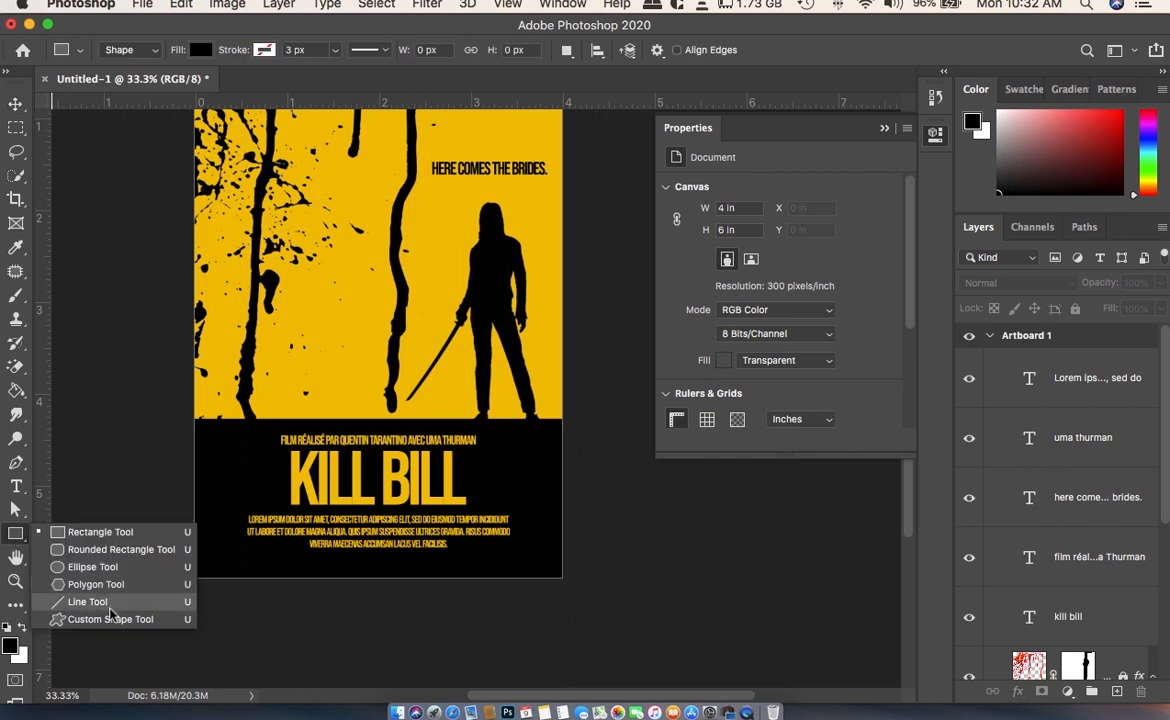
pyautogui.click(110, 619)
pyautogui.click(737, 50)
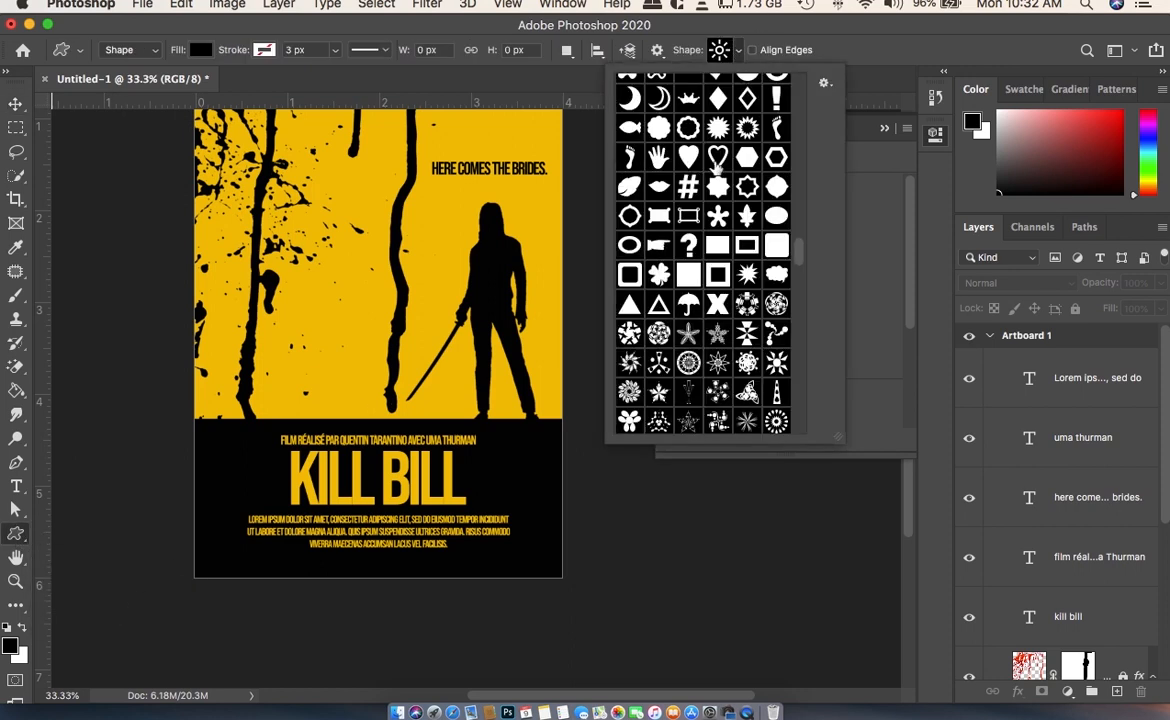
pyautogui.scroll(-4, 775, 185)
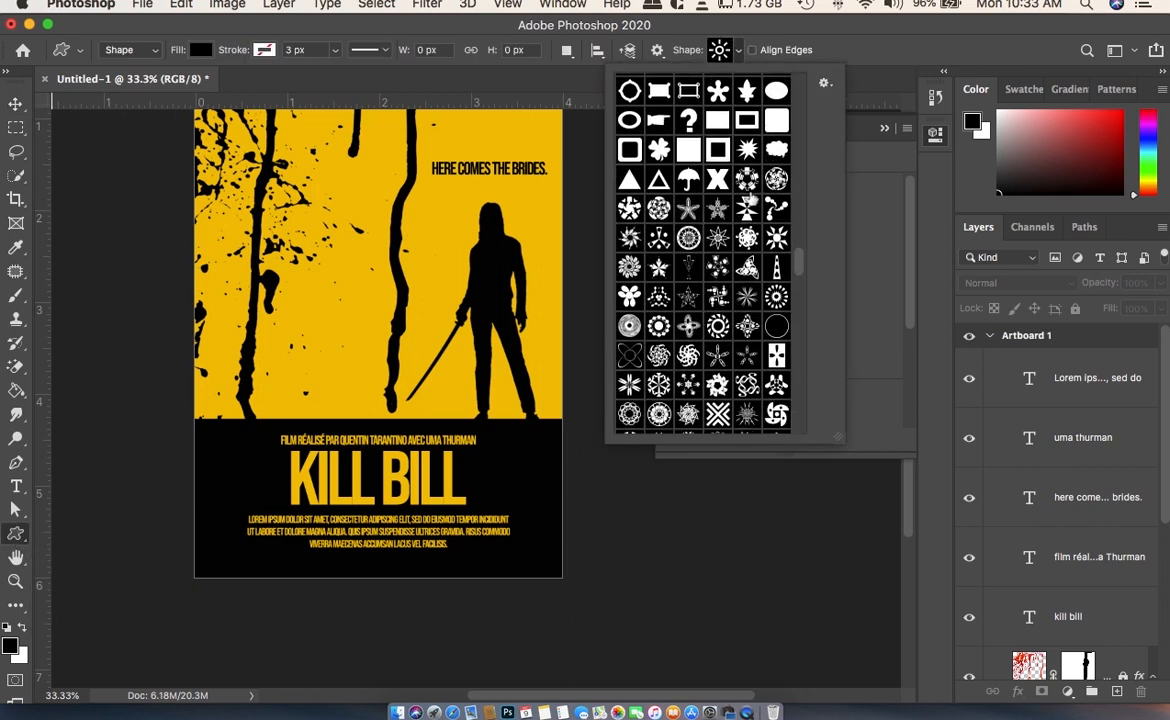
pyautogui.scroll(-2, 748, 205)
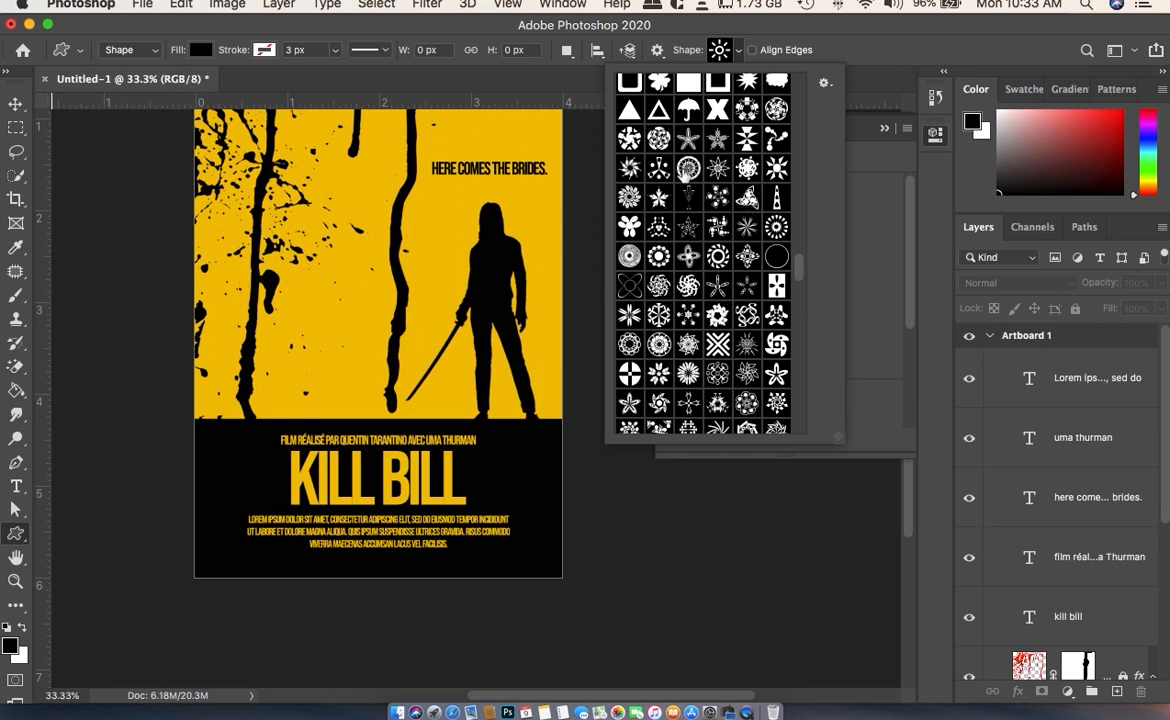
pyautogui.scroll(-4, 700, 200)
pyautogui.scroll(-8, 748, 300)
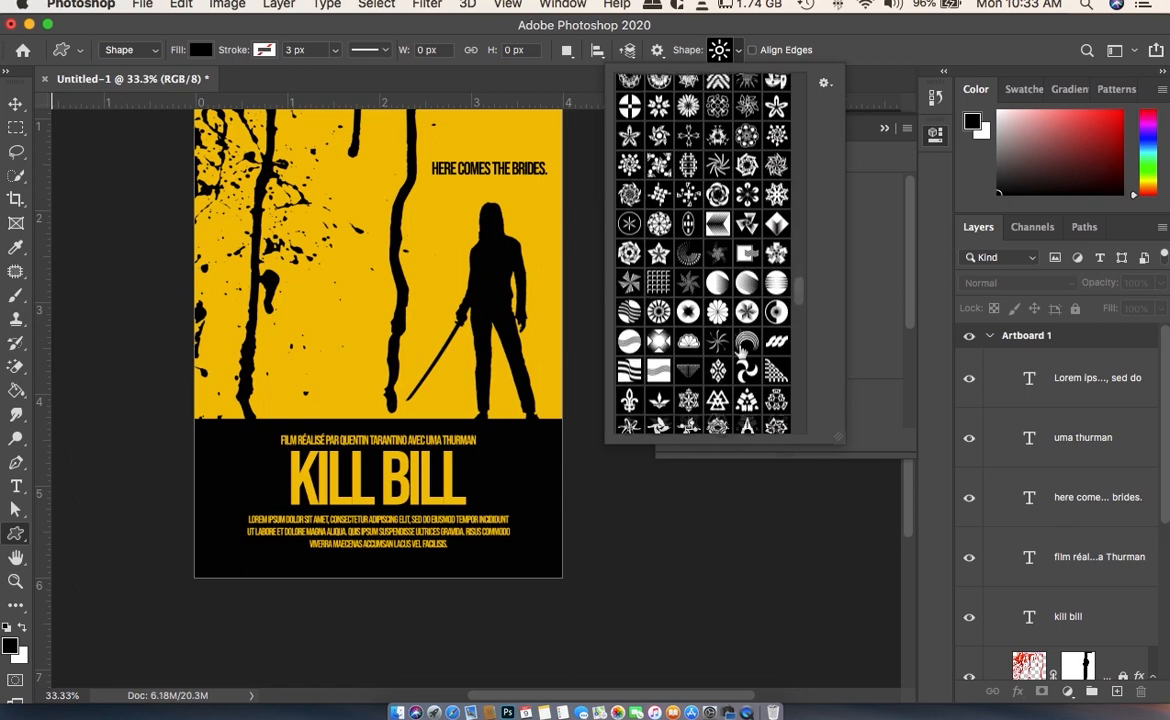
pyautogui.click(717, 201)
pyautogui.click(398, 38)
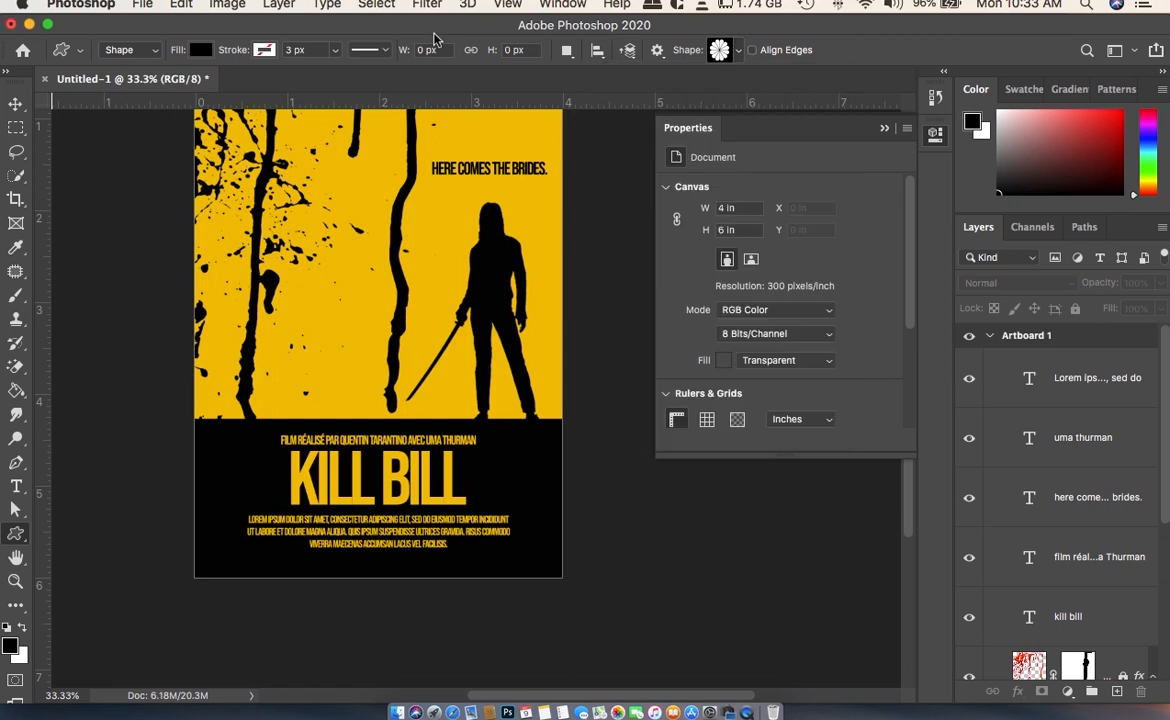
pyautogui.moveTo(332, 365); pyautogui.dragTo(354, 389)
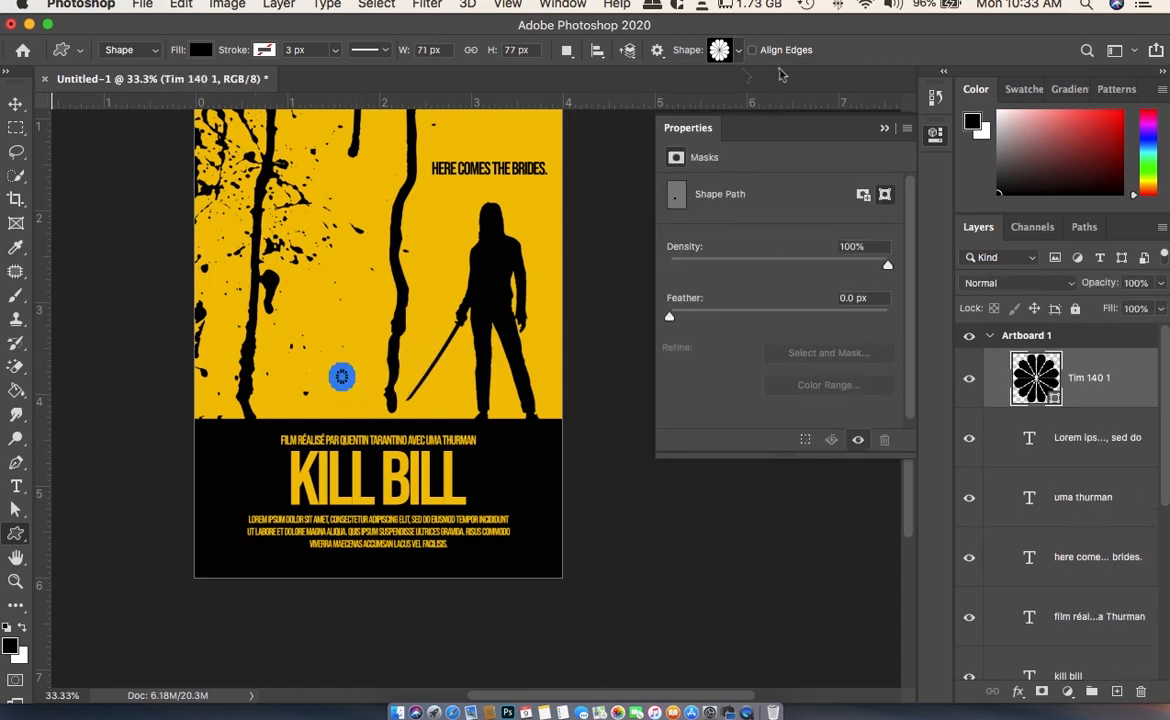
# - Set the flower shape's fill to the poster's yellow
pyautogui.click(740, 55)
pyautogui.click(204, 50)
pyautogui.click(110, 131)
# - Align the flower to the artboard's horizontal centre and bottom edge, nudge it up slightly off the edge, and deselect it
pyautogui.click(16, 103)
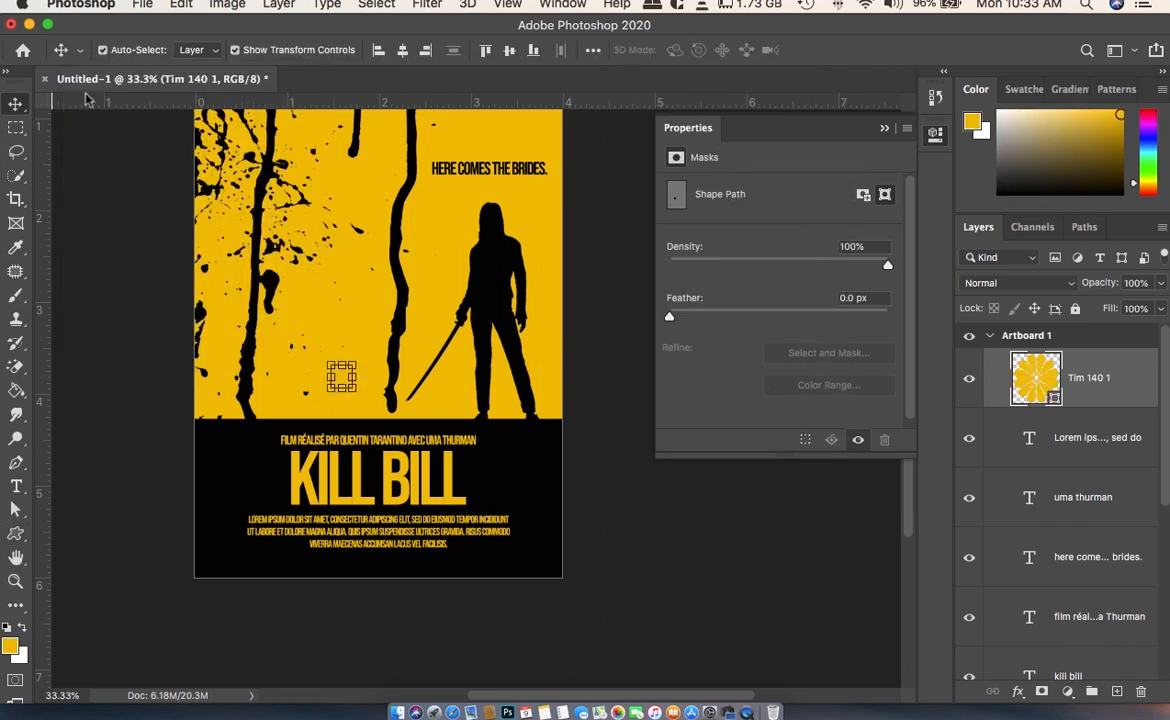
pyautogui.click(402, 50)
pyautogui.click(530, 55)
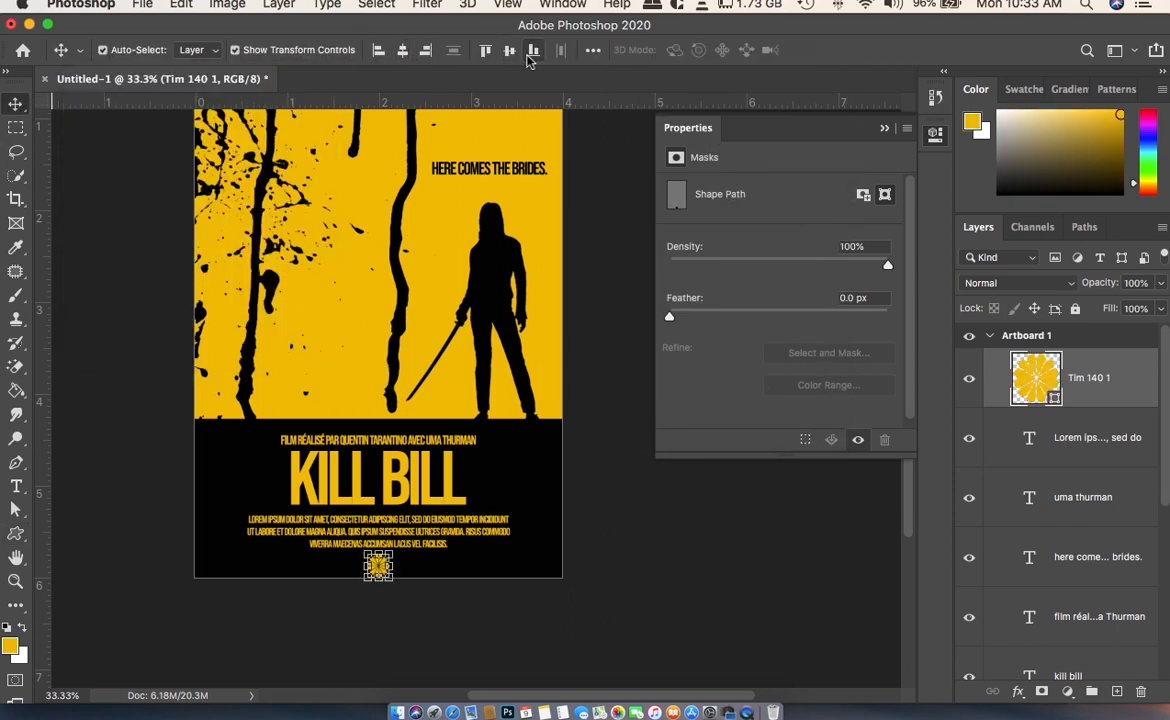
pyautogui.hotkey('shift', 'Up')
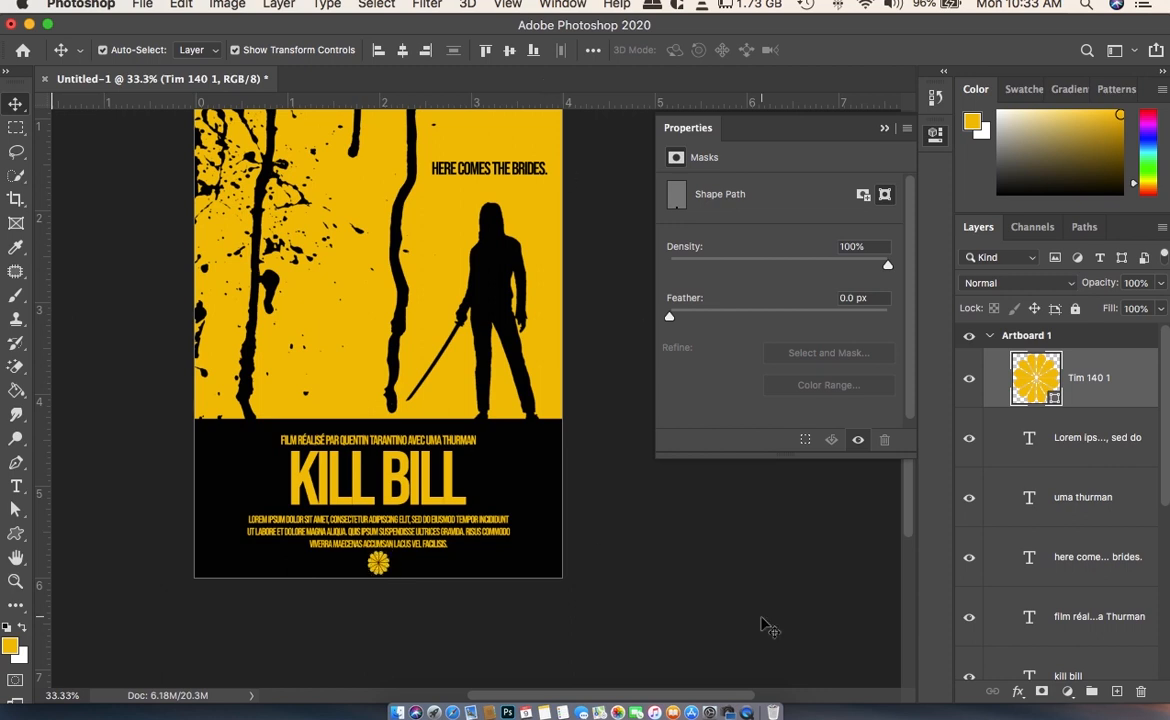
pyautogui.click(760, 621)
pyautogui.click(884, 131)
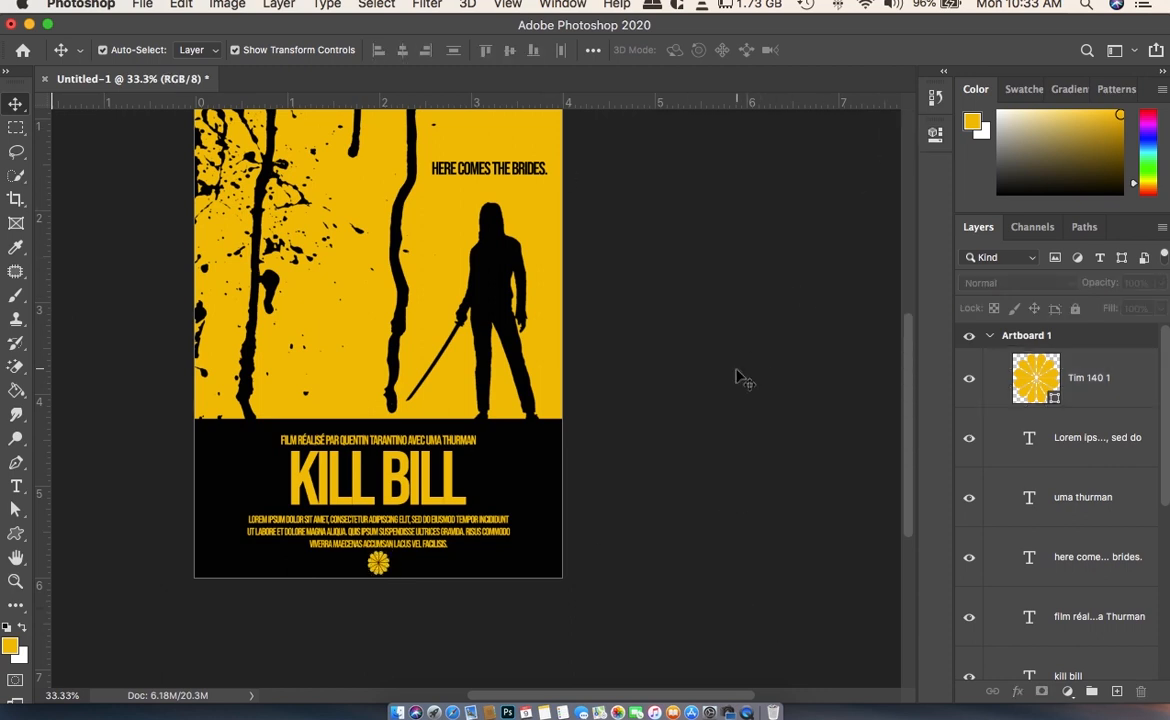
# - Examine the whole poster's composition, from the actress name and blood drips down to the credits and flower
pyautogui.scroll(2, 740, 378)
pyautogui.scroll(-4, 740, 378)
pyautogui.scroll(-1, 739, 378)
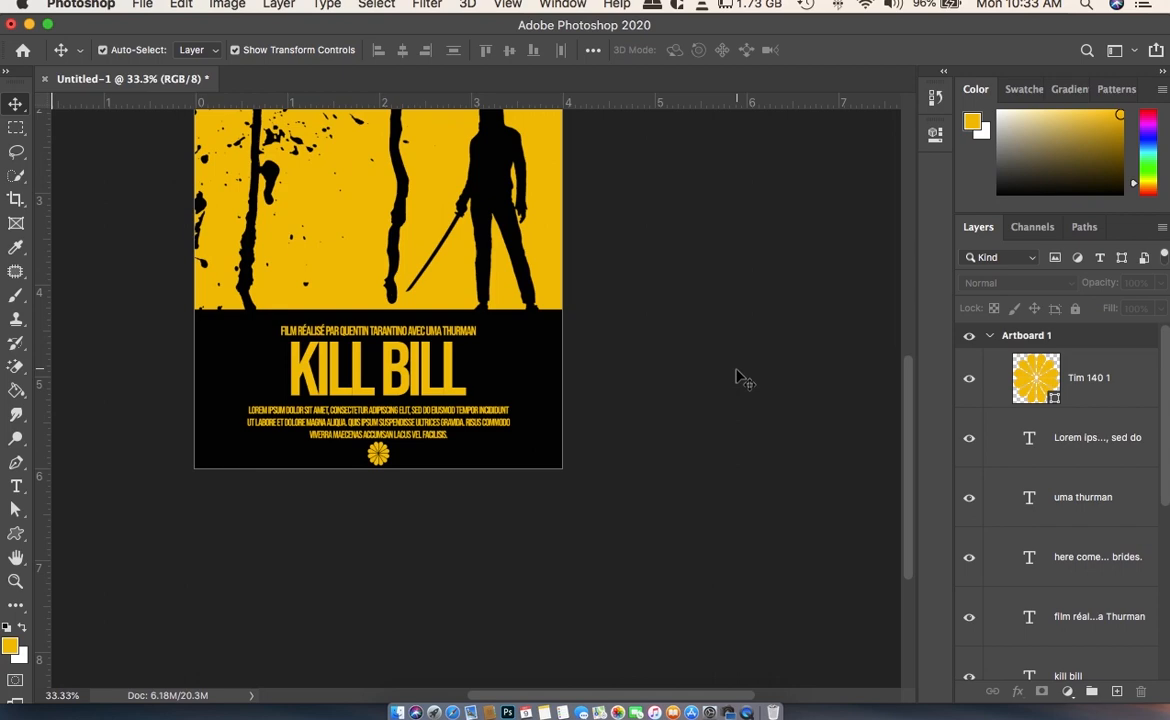
pyautogui.scroll(3, 674, 408)
pyautogui.scroll(2, 674, 408)
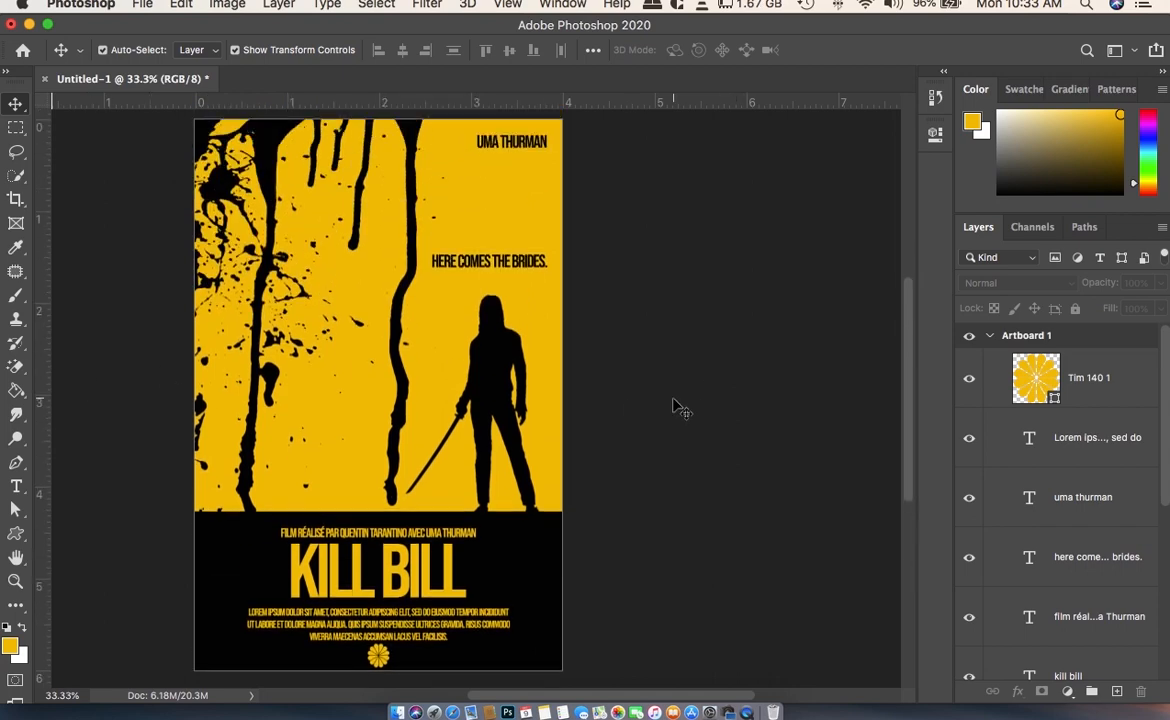
pyautogui.scroll(2, 674, 408)
pyautogui.scroll(-3, 674, 408)
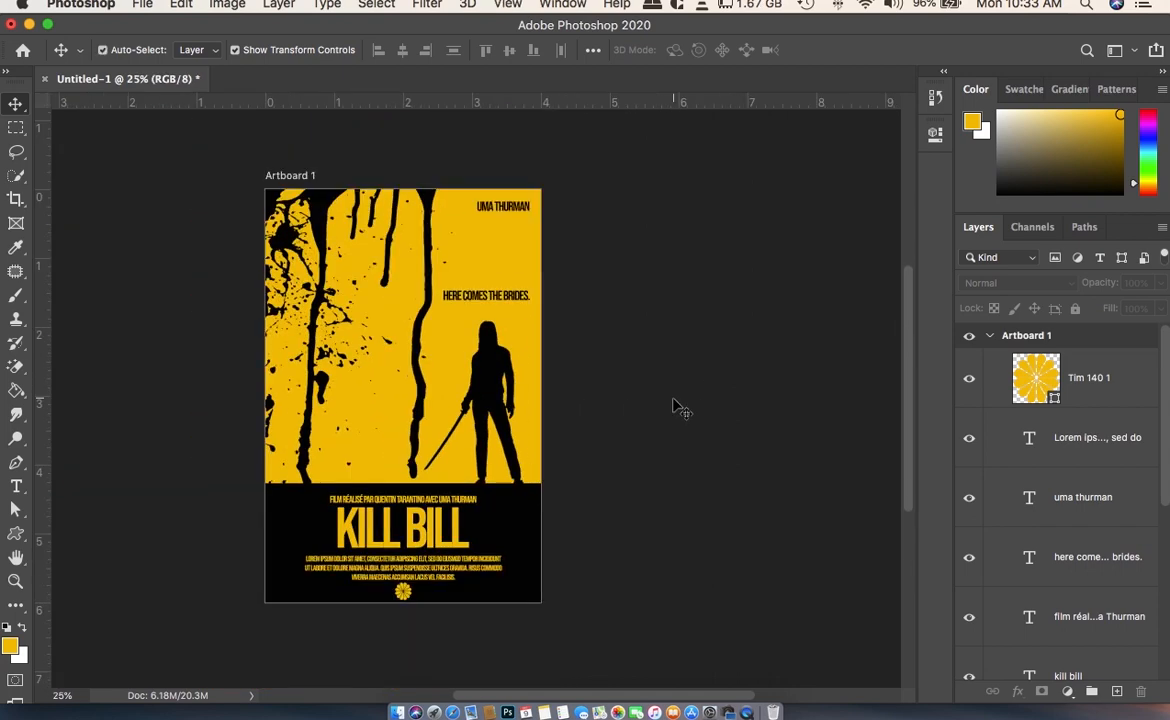
pyautogui.hscroll(-3, 661, 400)
pyautogui.hscroll(1, 746, 403)
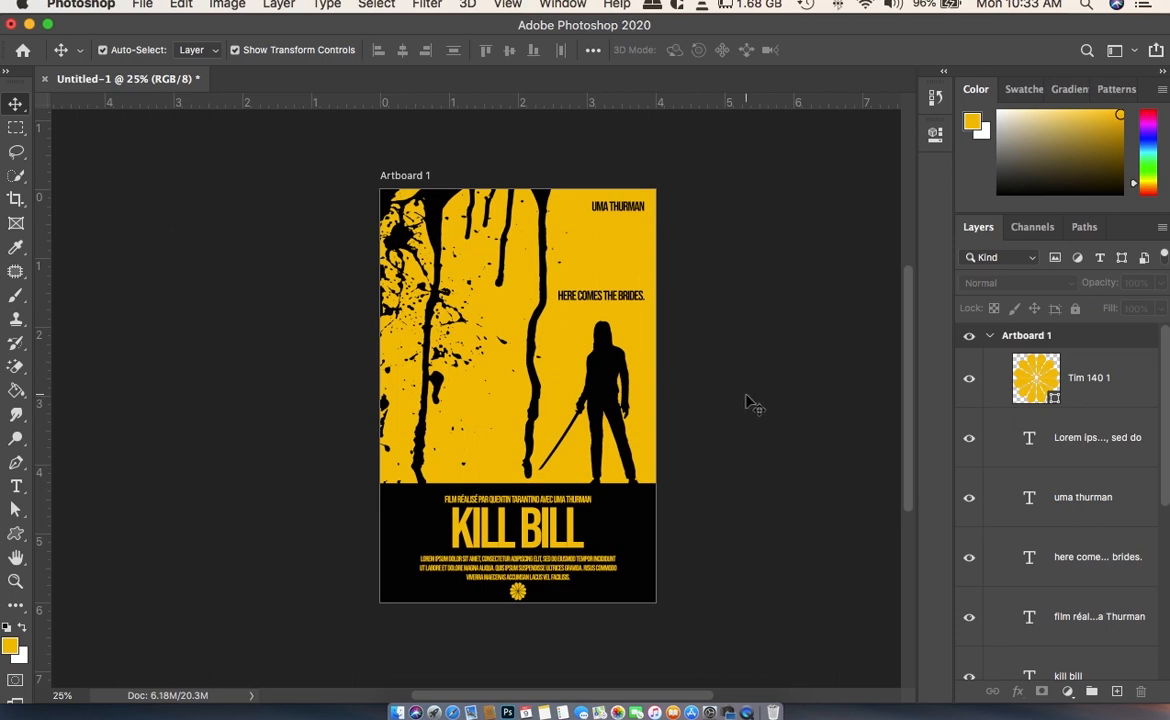